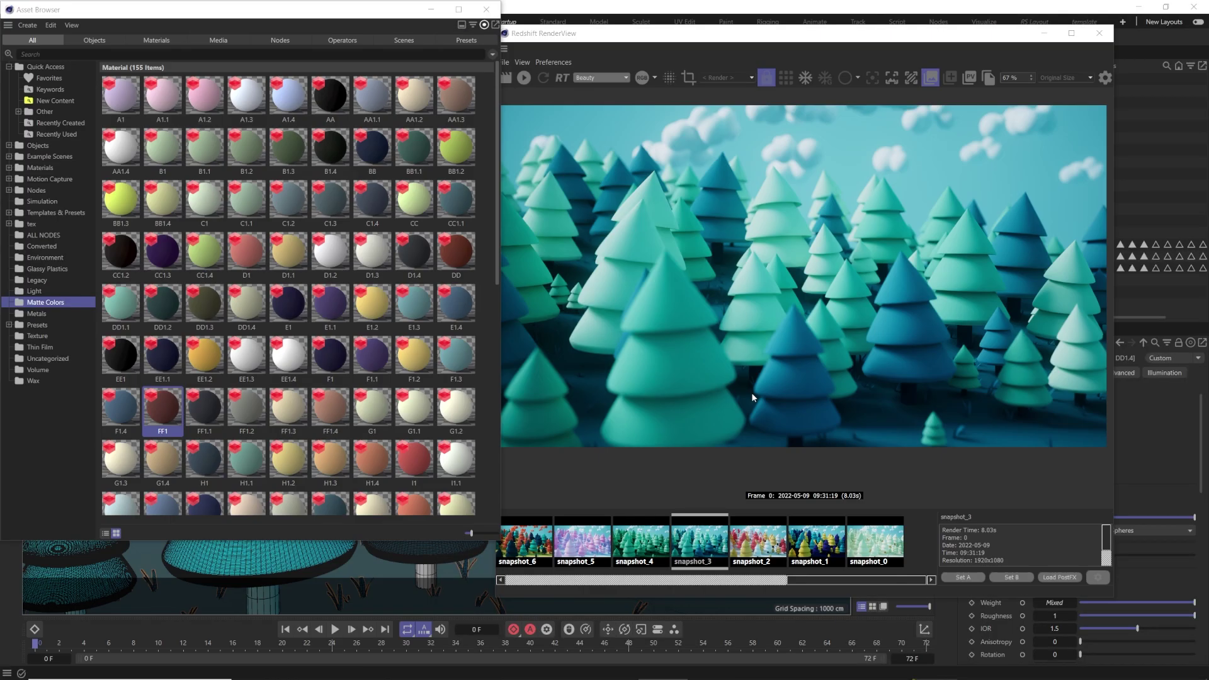
- Scroll down and back up through the Matte Colors material thumbnails
{"action": "scroll", "coordinate": [363, 372], "scroll_direction": "down", "scroll_amount": 8}
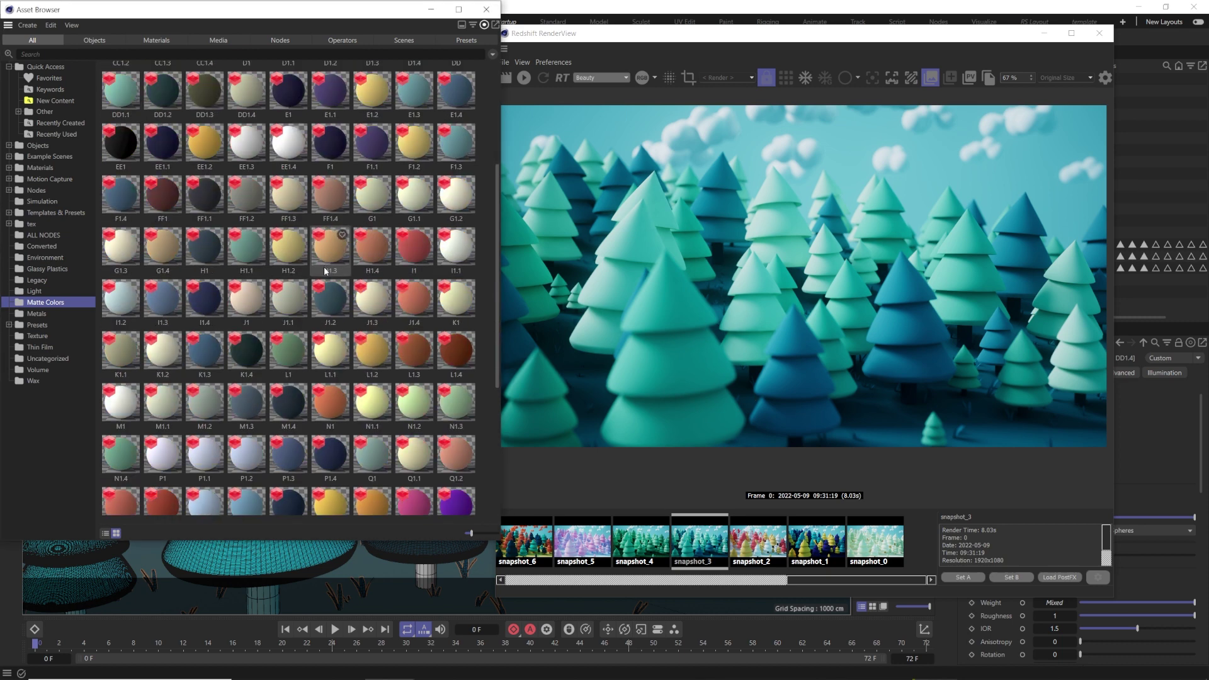
{"action": "scroll", "coordinate": [374, 519], "scroll_direction": "up", "scroll_amount": 8}
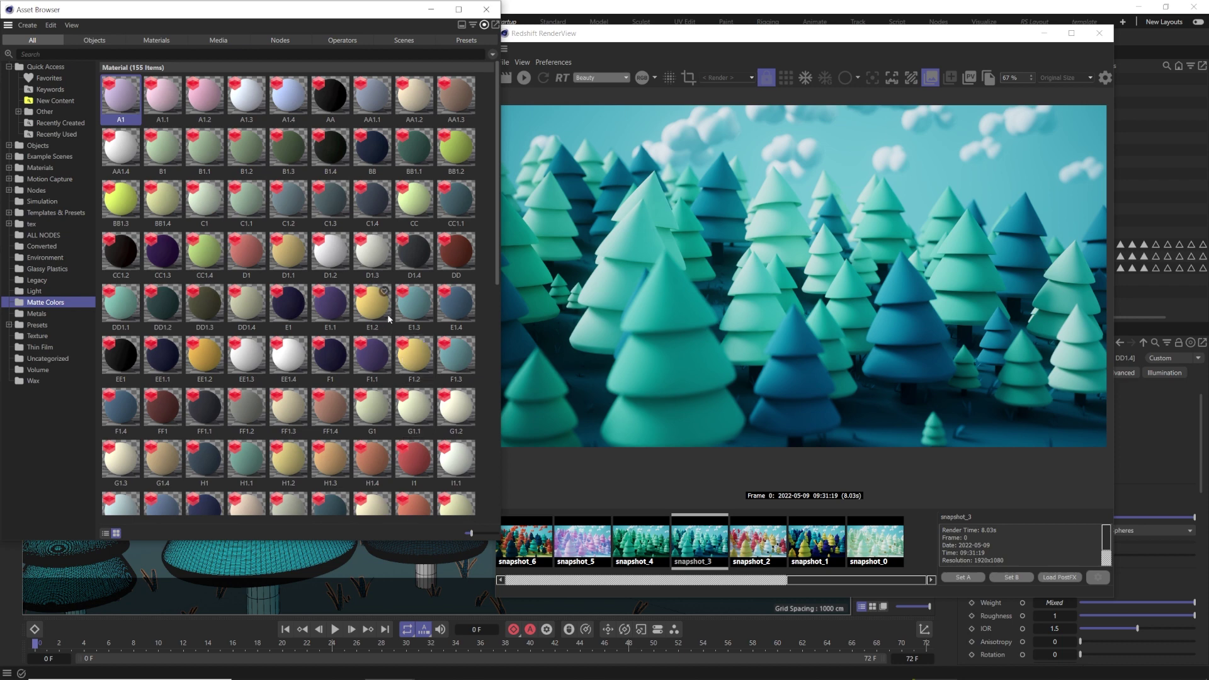
{"action": "scroll", "coordinate": [287, 259], "scroll_direction": "up", "scroll_amount": 3, "text": "ctrl"}
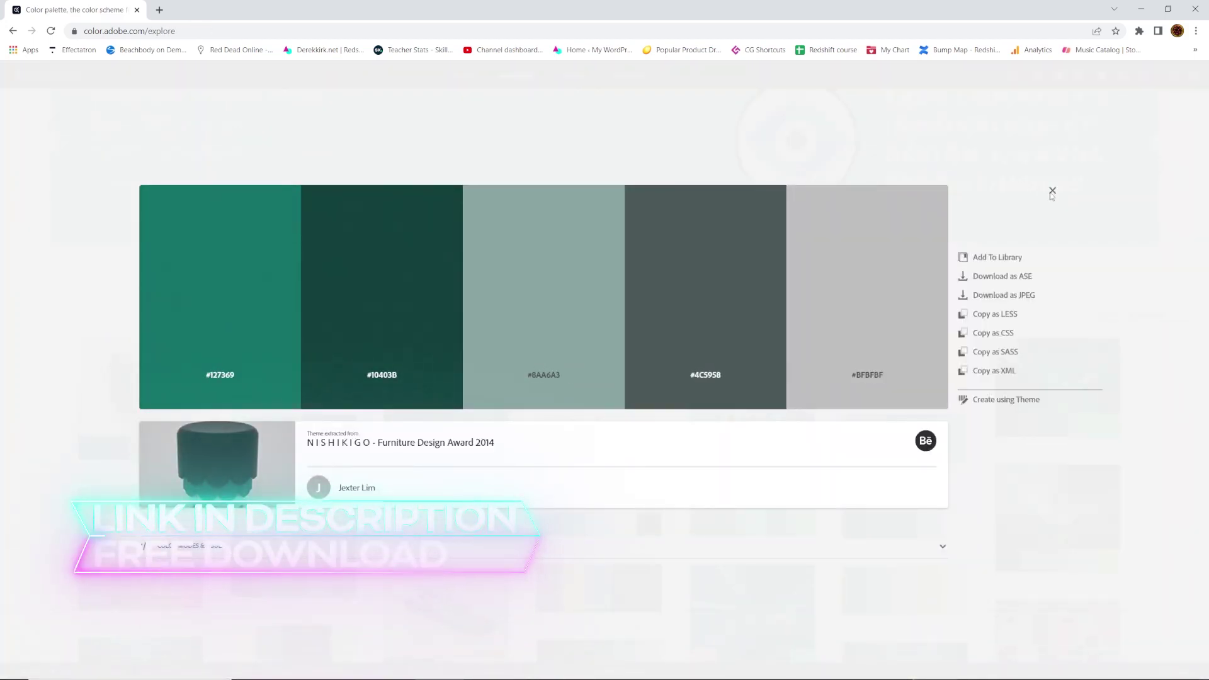
- Close the theme preview to return to Adobe Color's Explore palettes
{"action": "left_click", "coordinate": [1052, 191]}
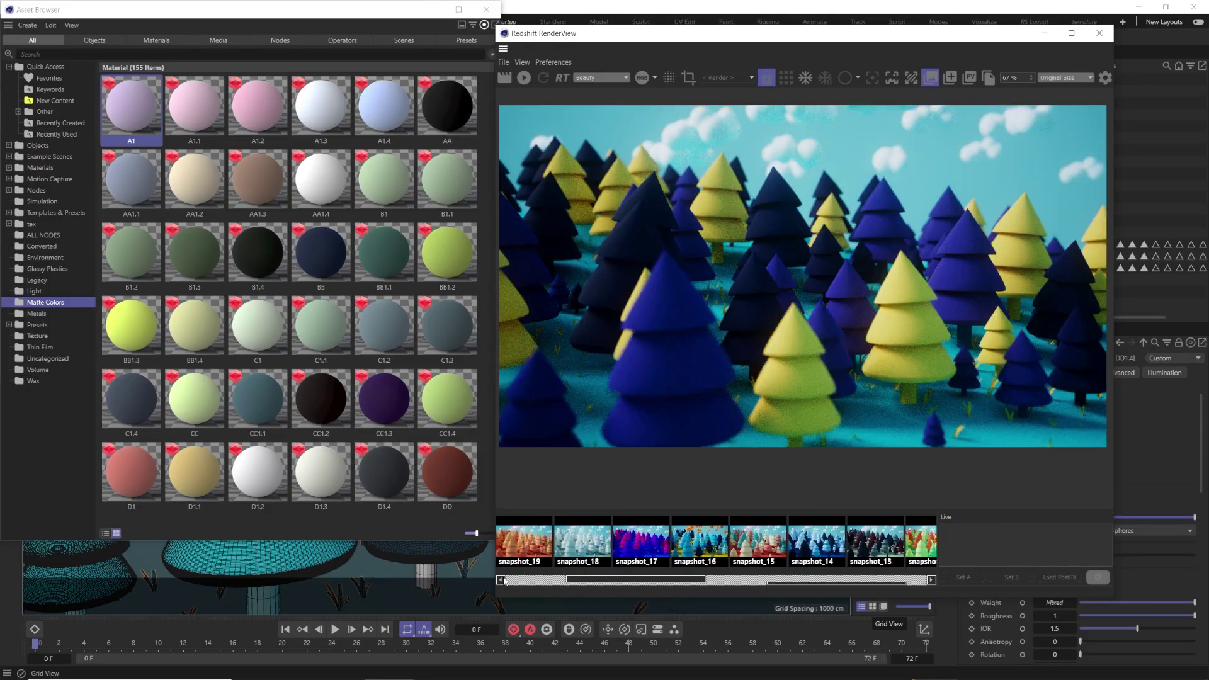
- View snapshots 17, 18, 15, 14, 2, 1 and 5, ending on snapshot_0's mint-green forest
{"action": "left_click", "coordinate": [700, 541]}
{"action": "left_click", "coordinate": [654, 546]}
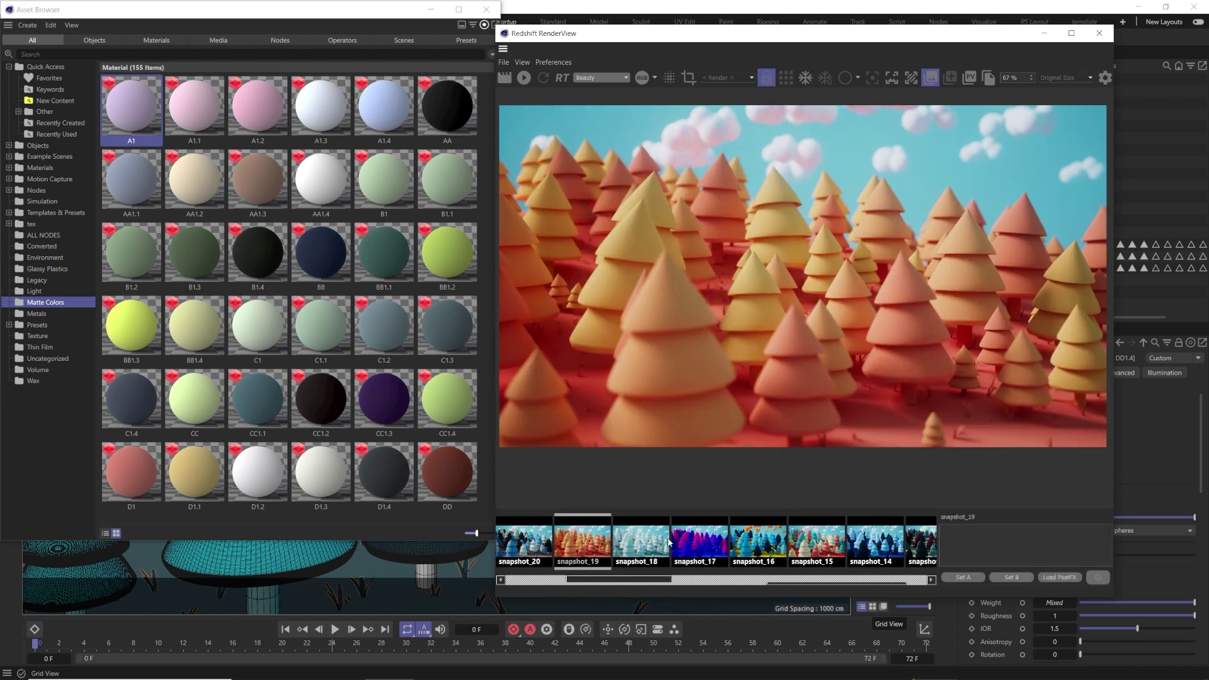
{"action": "left_click", "coordinate": [794, 543]}
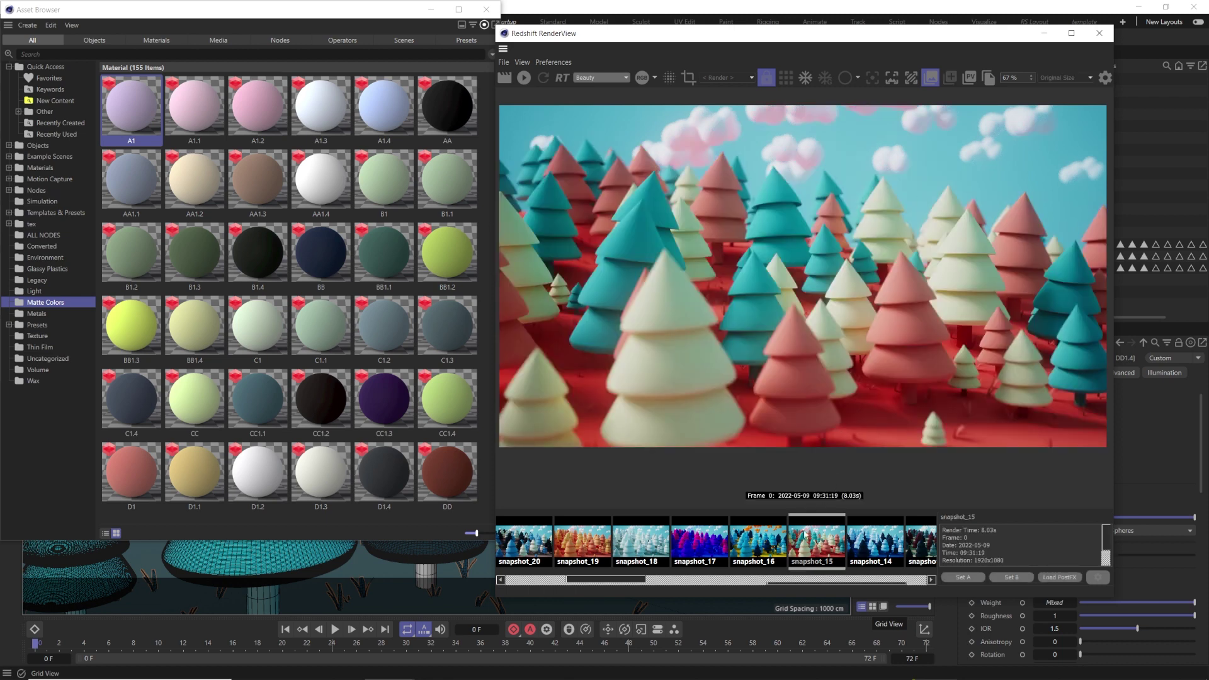
{"action": "left_click", "coordinate": [861, 545]}
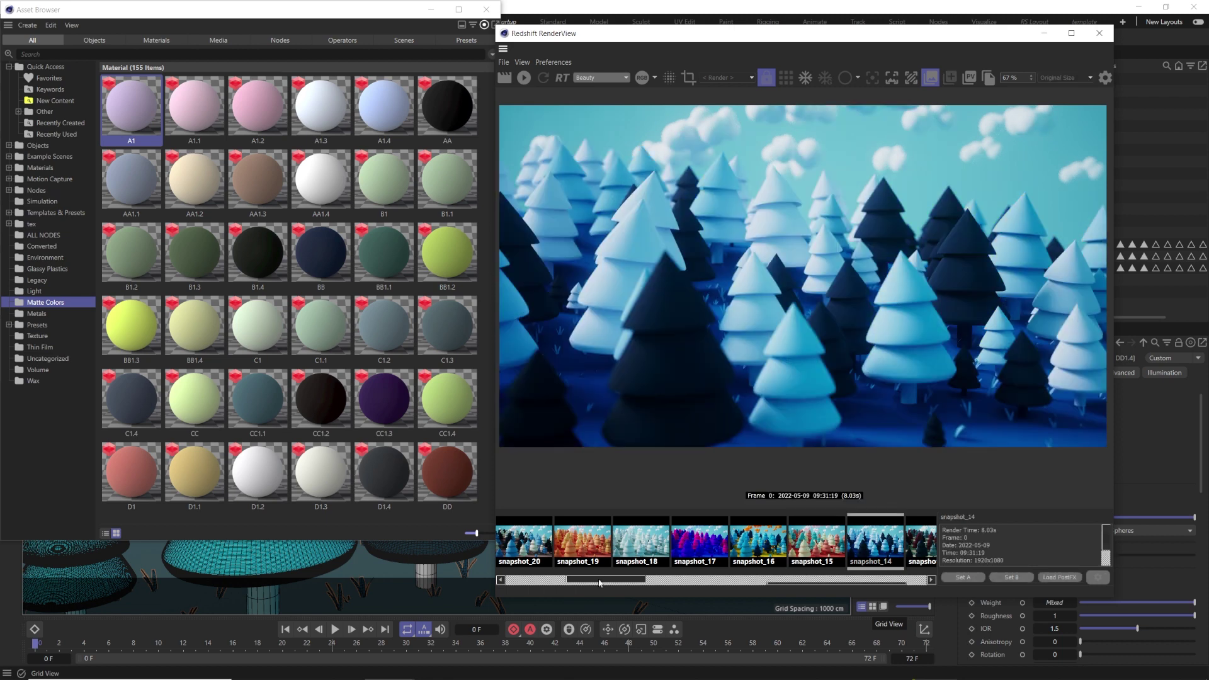
{"action": "scroll", "coordinate": [599, 582], "scroll_direction": "down", "scroll_amount": 5}
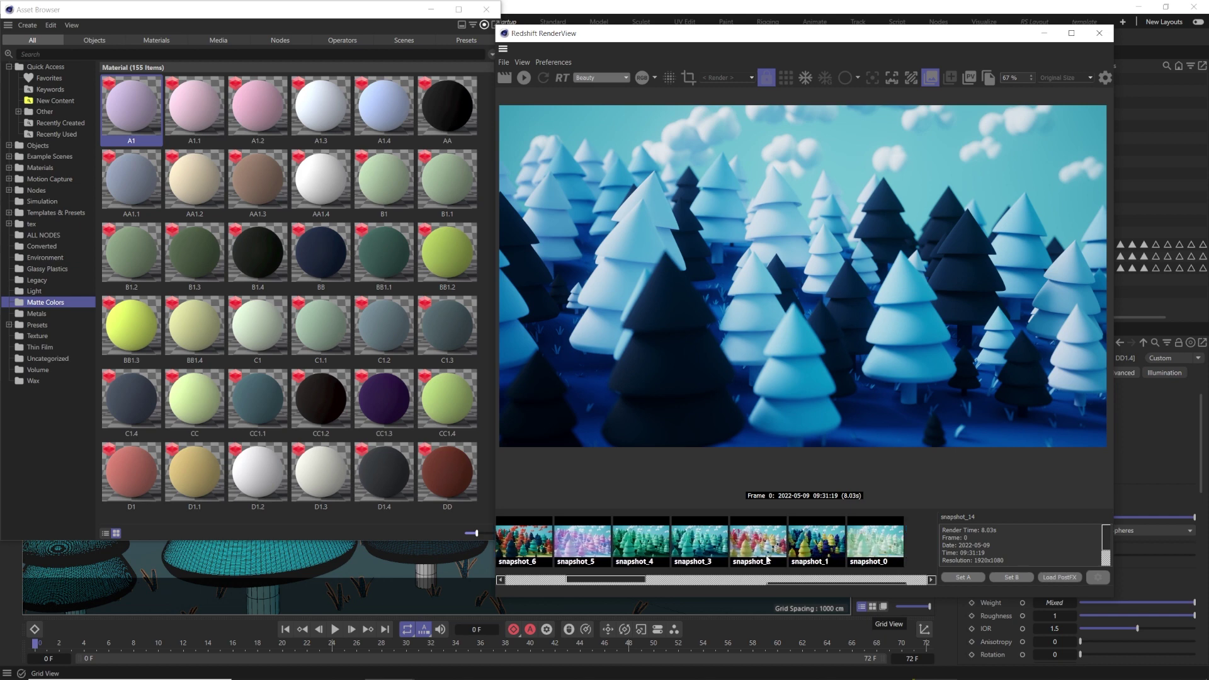
{"action": "left_click", "coordinate": [767, 560]}
{"action": "left_click", "coordinate": [817, 546]}
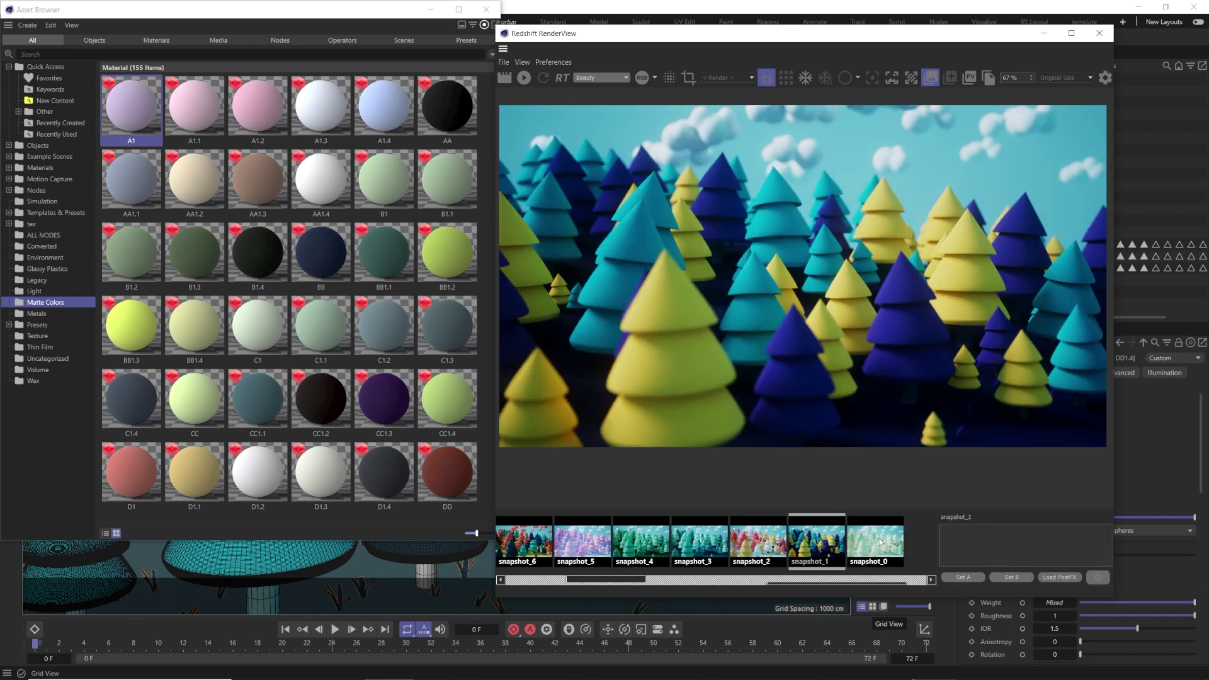
{"action": "left_click", "coordinate": [875, 543]}
{"action": "left_click", "coordinate": [581, 547]}
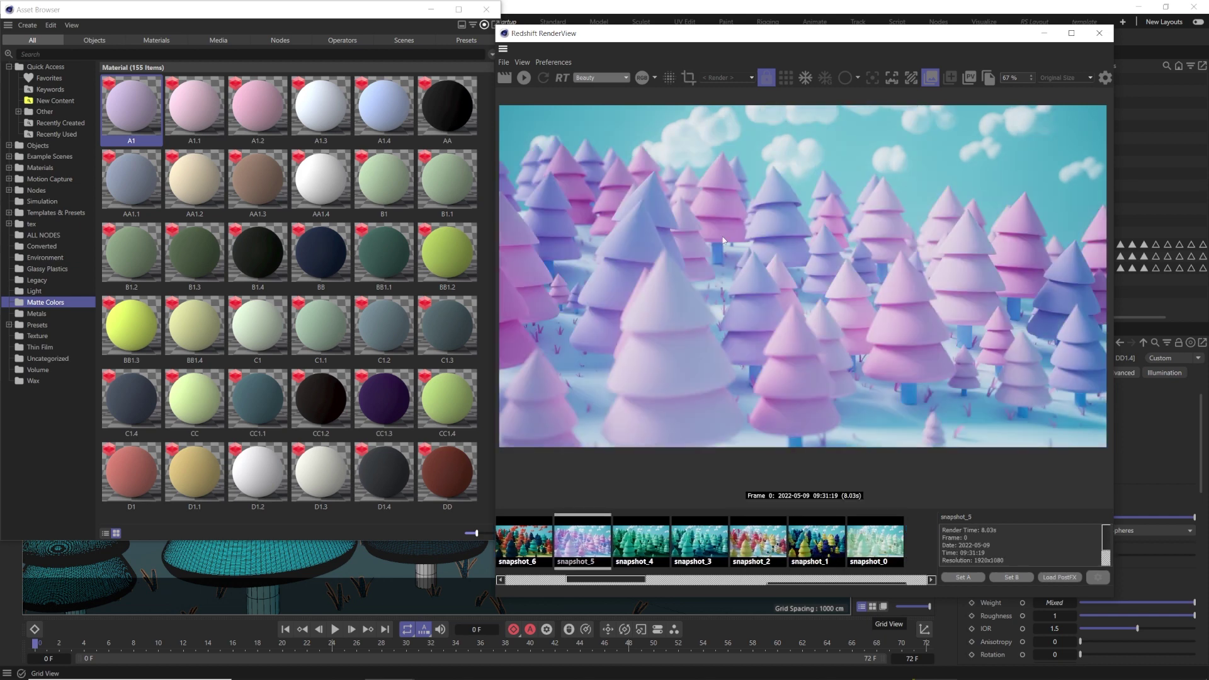
{"action": "left_click", "coordinate": [882, 545]}
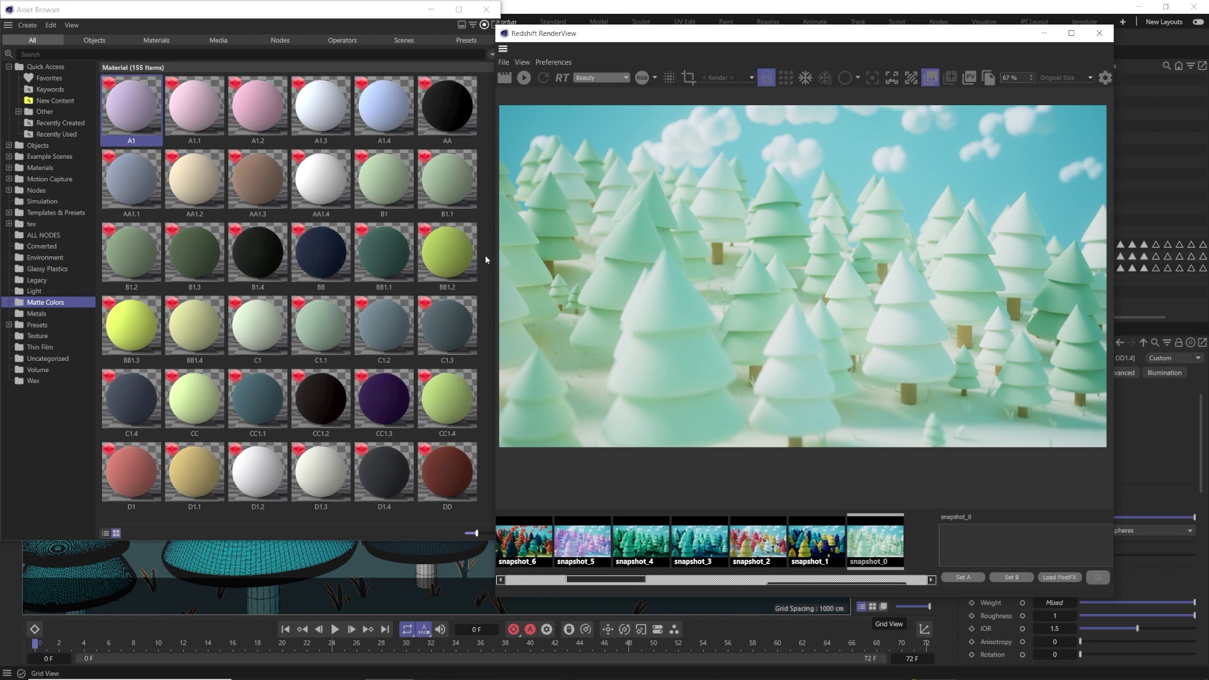
- Scroll the snapshot strip and view two earlier snapshots before settling on snapshot_9
{"action": "scroll", "coordinate": [610, 576], "scroll_direction": "up", "scroll_amount": 3}
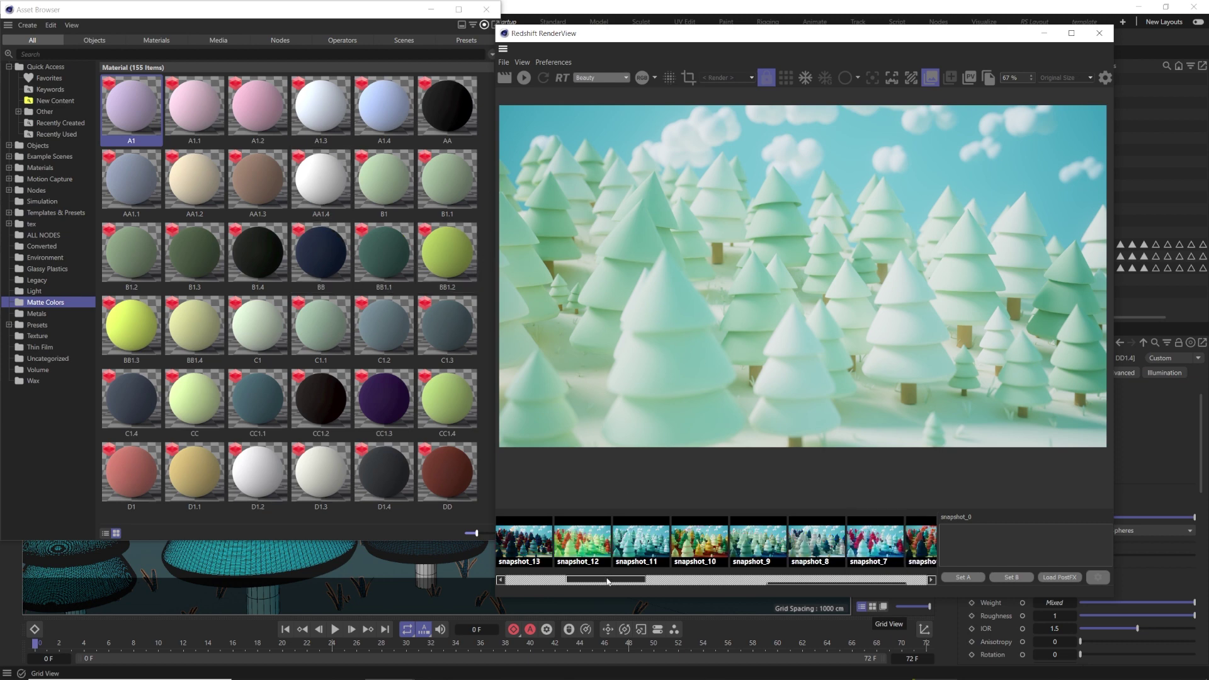
{"action": "left_click", "coordinate": [530, 554]}
{"action": "left_click", "coordinate": [641, 548]}
{"action": "left_click", "coordinate": [758, 548]}
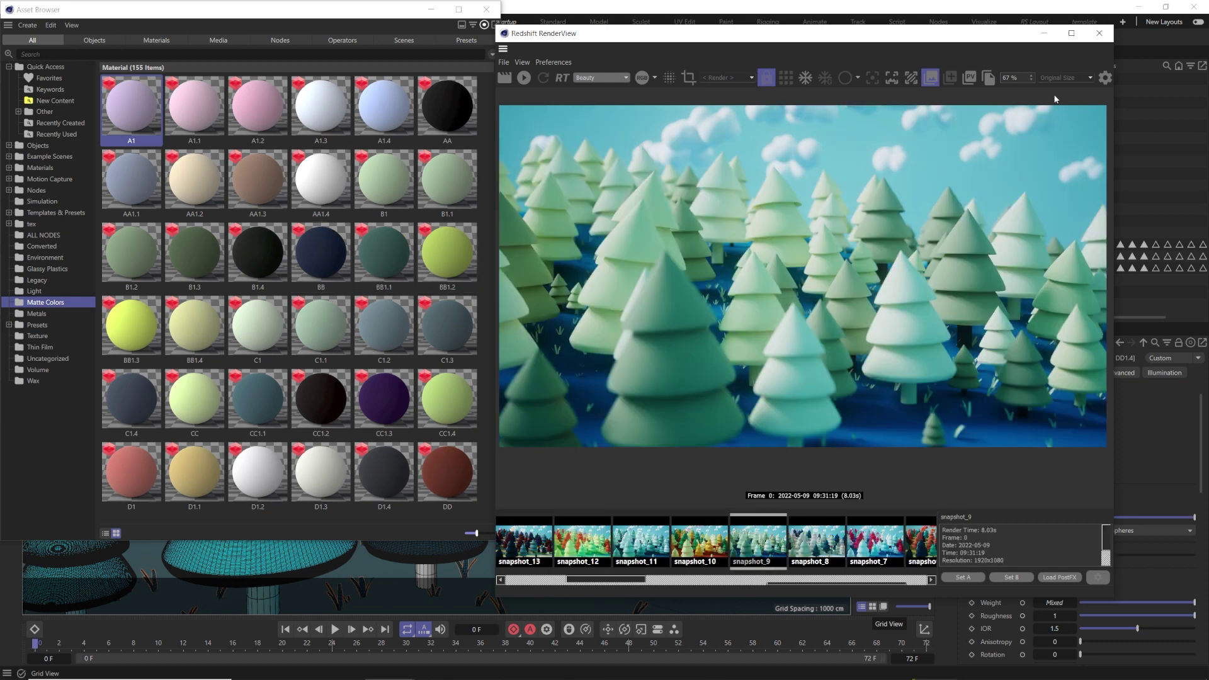
- Hide the RenderView, open the DD material in the editor and expand its Base Color
{"action": "left_click", "coordinate": [1044, 33]}
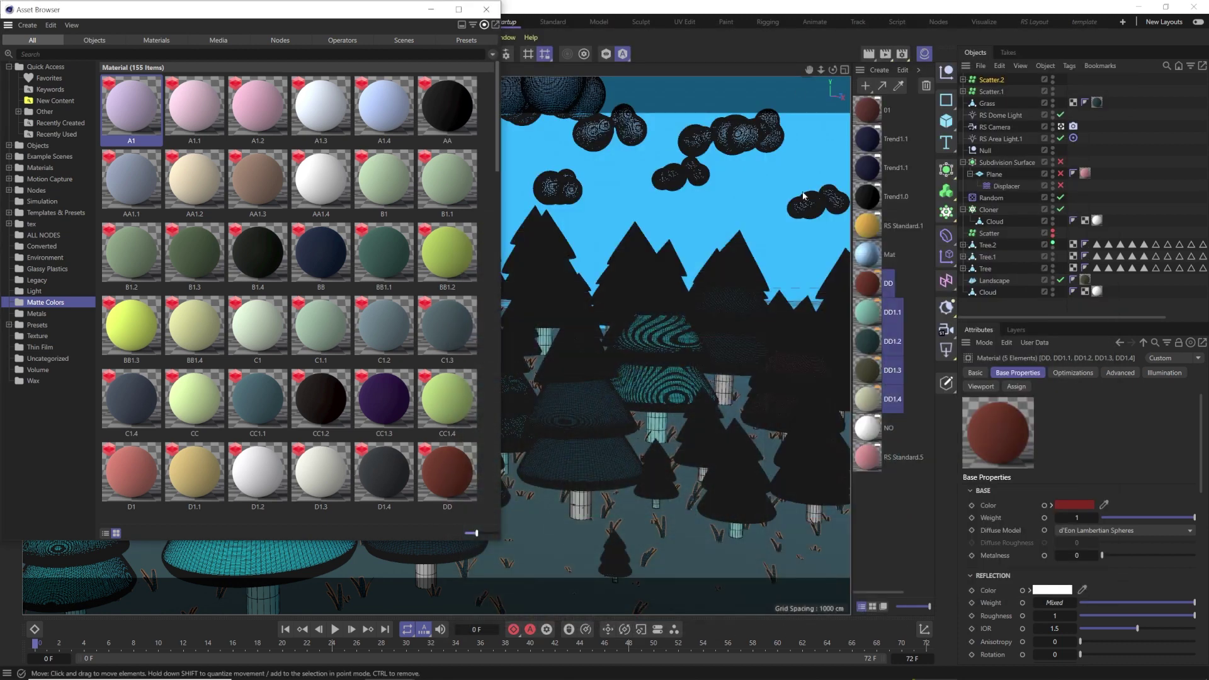
{"action": "double_click", "coordinate": [869, 284]}
{"action": "left_click_drag", "start_coordinate": [922, 178], "coordinate": [655, 76]}
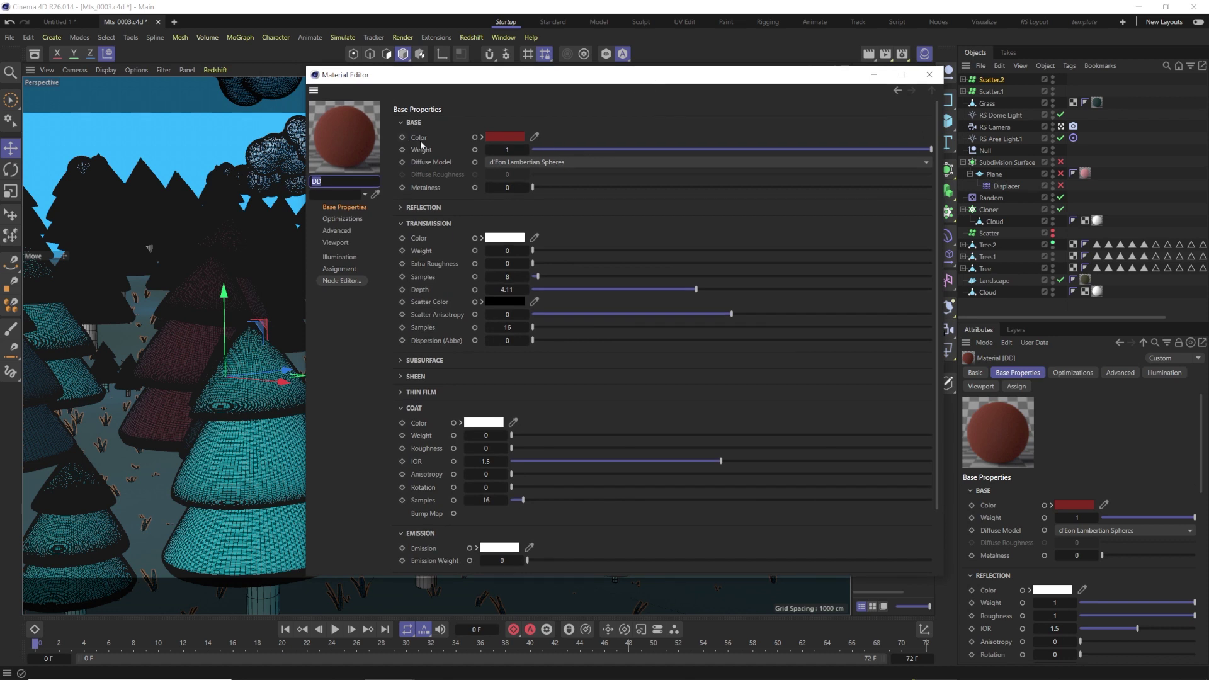
{"action": "left_click", "coordinate": [482, 137]}
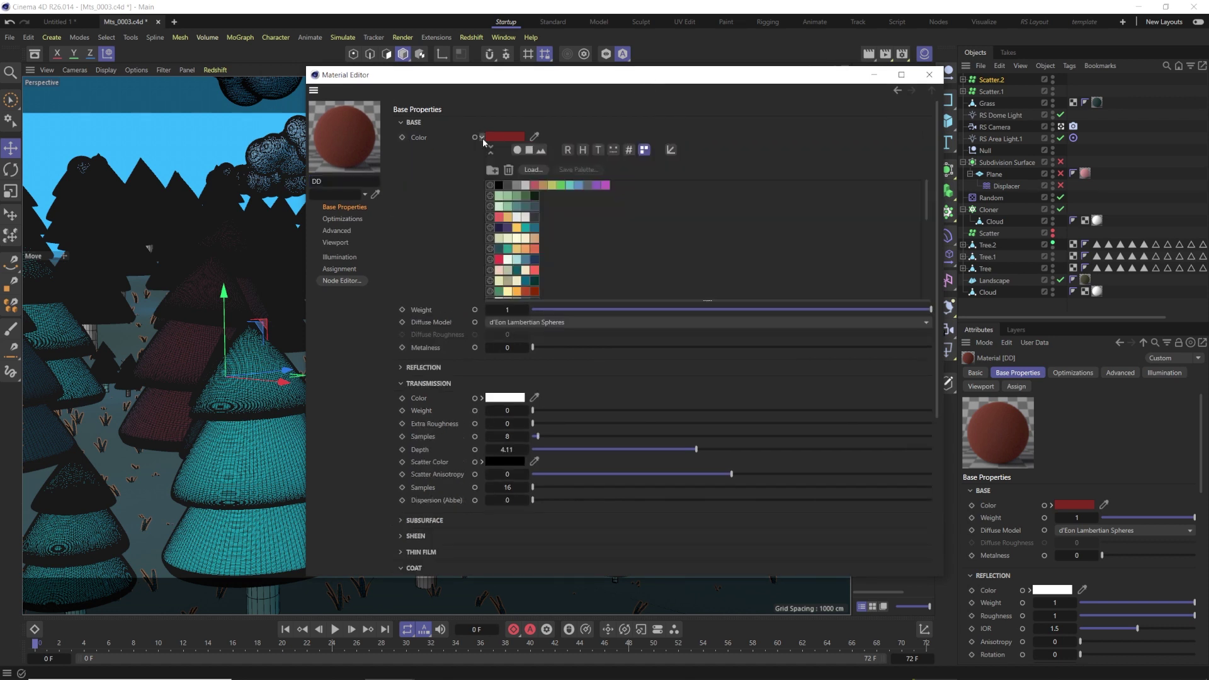
- Try complementary, three- and four-colour wheel harmonies, then shift DD's base colour to green
{"action": "left_click", "coordinate": [517, 152]}
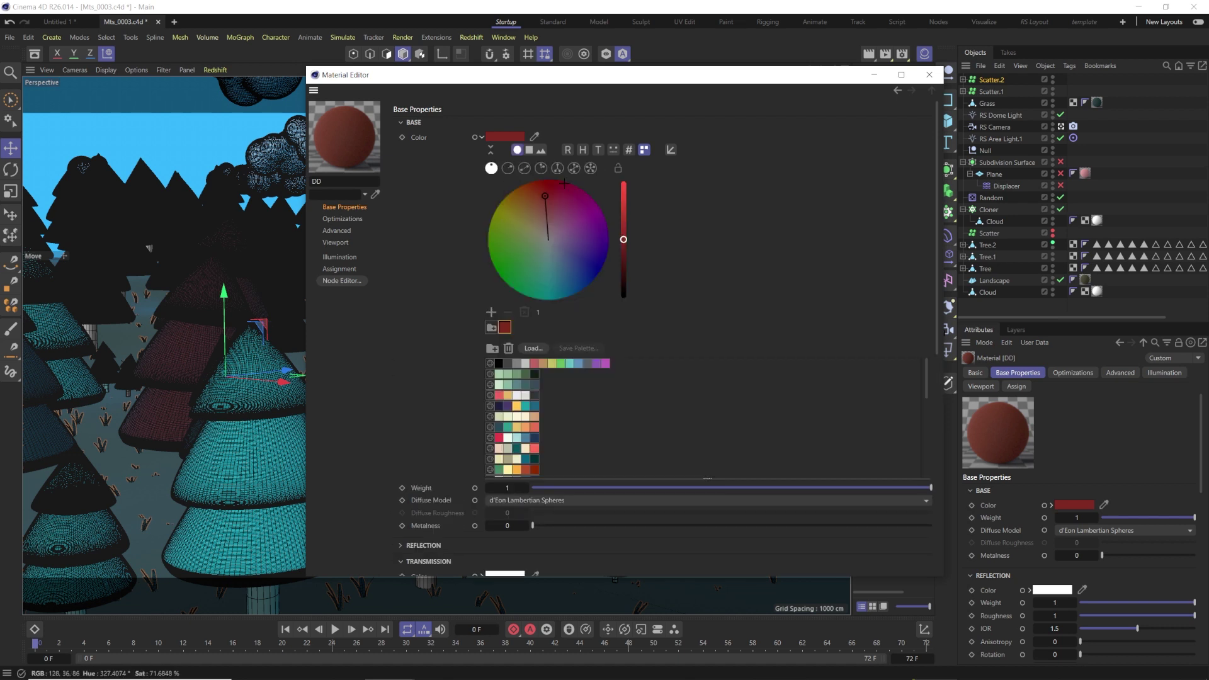
{"action": "left_click", "coordinate": [523, 170]}
{"action": "left_click", "coordinate": [540, 168]}
{"action": "left_click", "coordinate": [557, 168]}
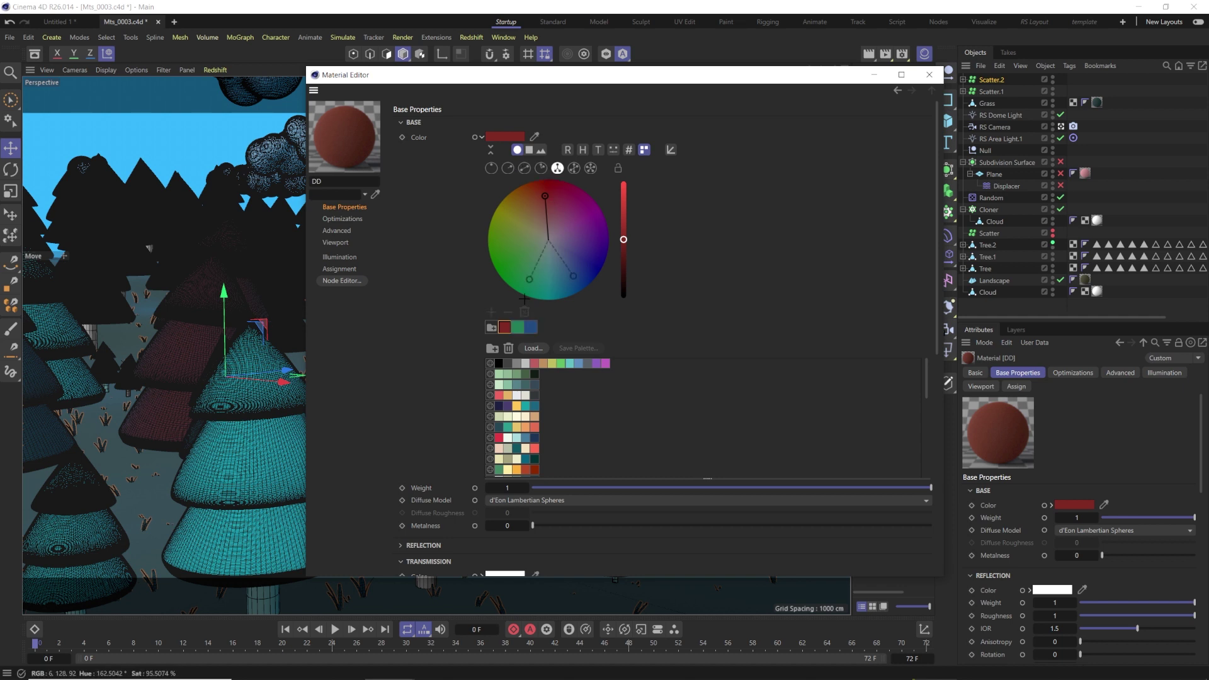
{"action": "left_click", "coordinate": [574, 168]}
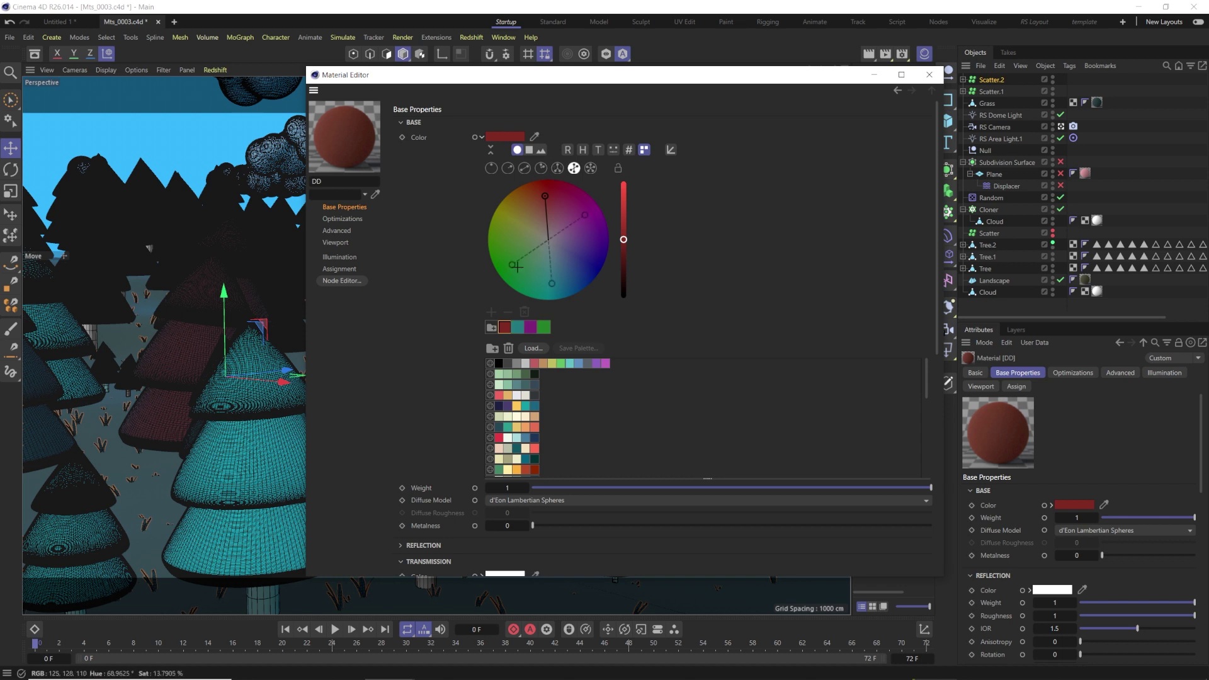
{"action": "left_click", "coordinate": [590, 168]}
{"action": "left_click", "coordinate": [541, 169]}
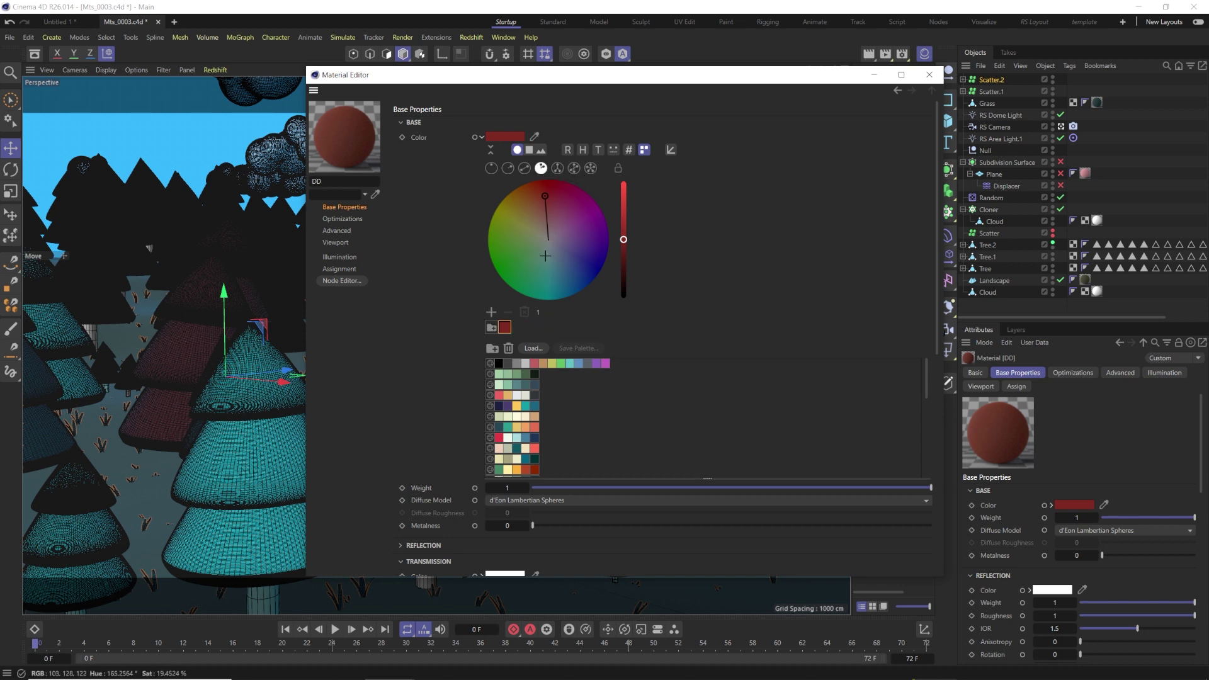
{"action": "mouse_move", "coordinate": [545, 256]}
{"action": "left_mouse_down"}
{"action": "mouse_move", "coordinate": [565, 234]}
{"action": "mouse_move", "coordinate": [546, 208]}
{"action": "mouse_move", "coordinate": [549, 255]}
{"action": "mouse_move", "coordinate": [533, 273]}
{"action": "left_mouse_up"}
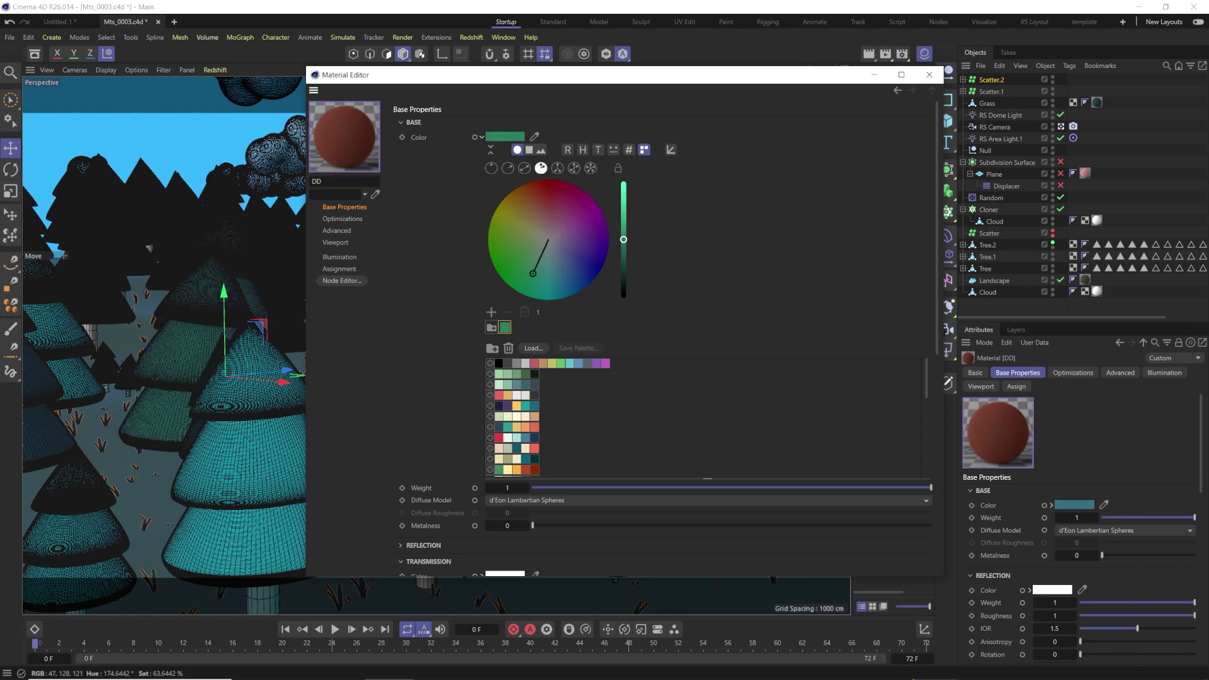
{"action": "left_click", "coordinate": [529, 150]}
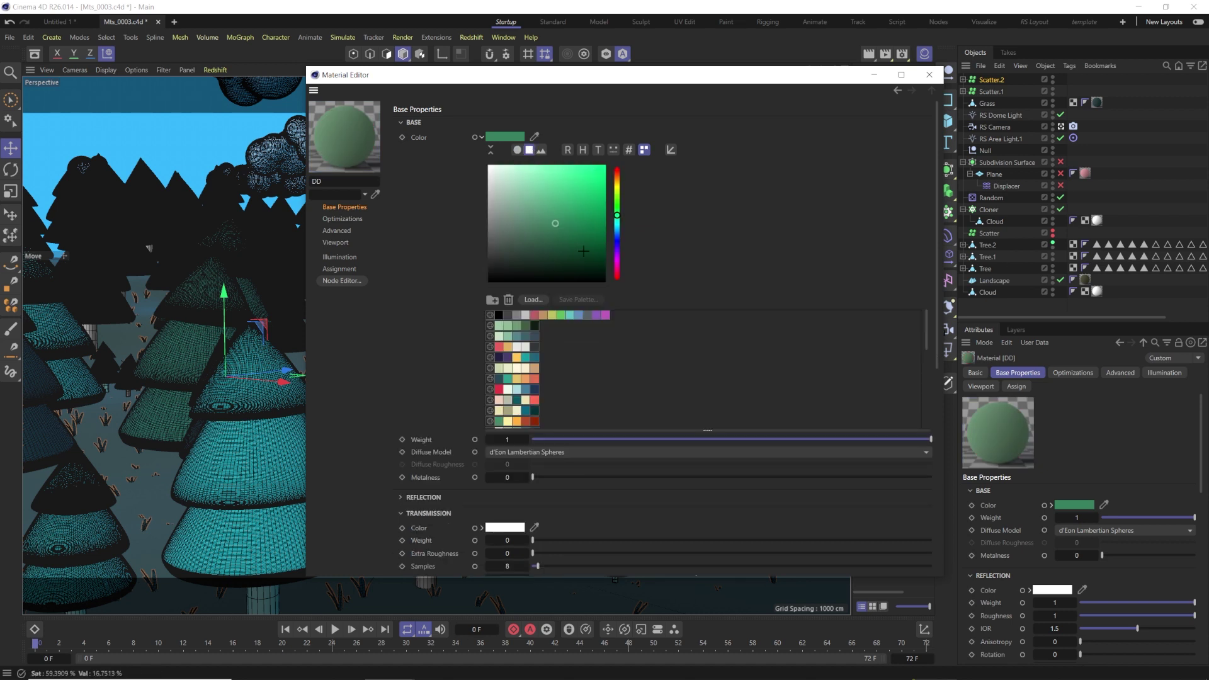
- In Image mode, sample a dark grey from the screen as DD's base colour
{"action": "left_click", "coordinate": [541, 151]}
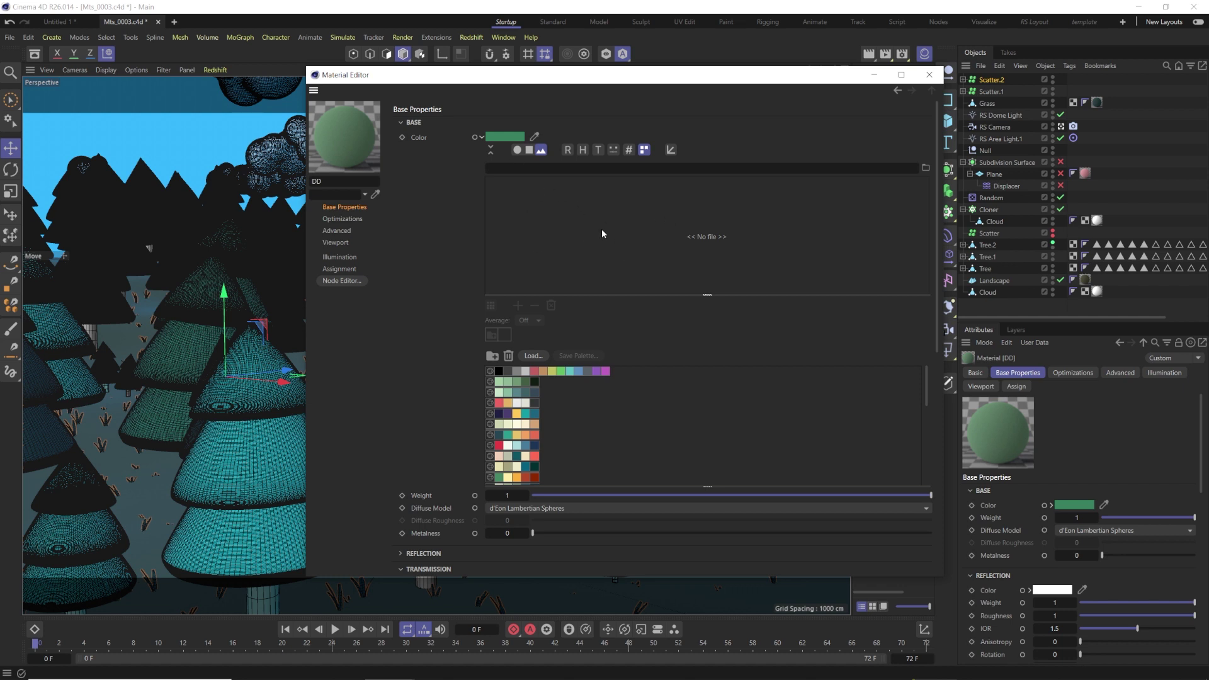
{"action": "left_click", "coordinate": [534, 136]}
{"action": "left_click", "coordinate": [194, 372]}
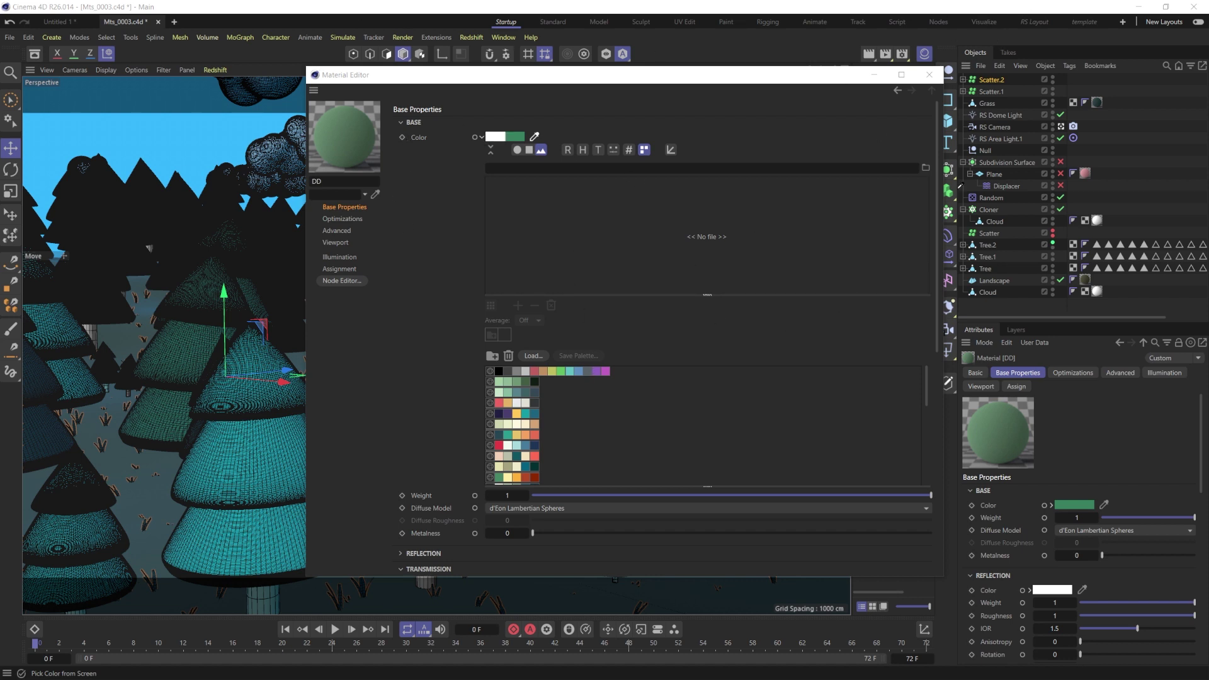
{"action": "left_click", "coordinate": [353, 222]}
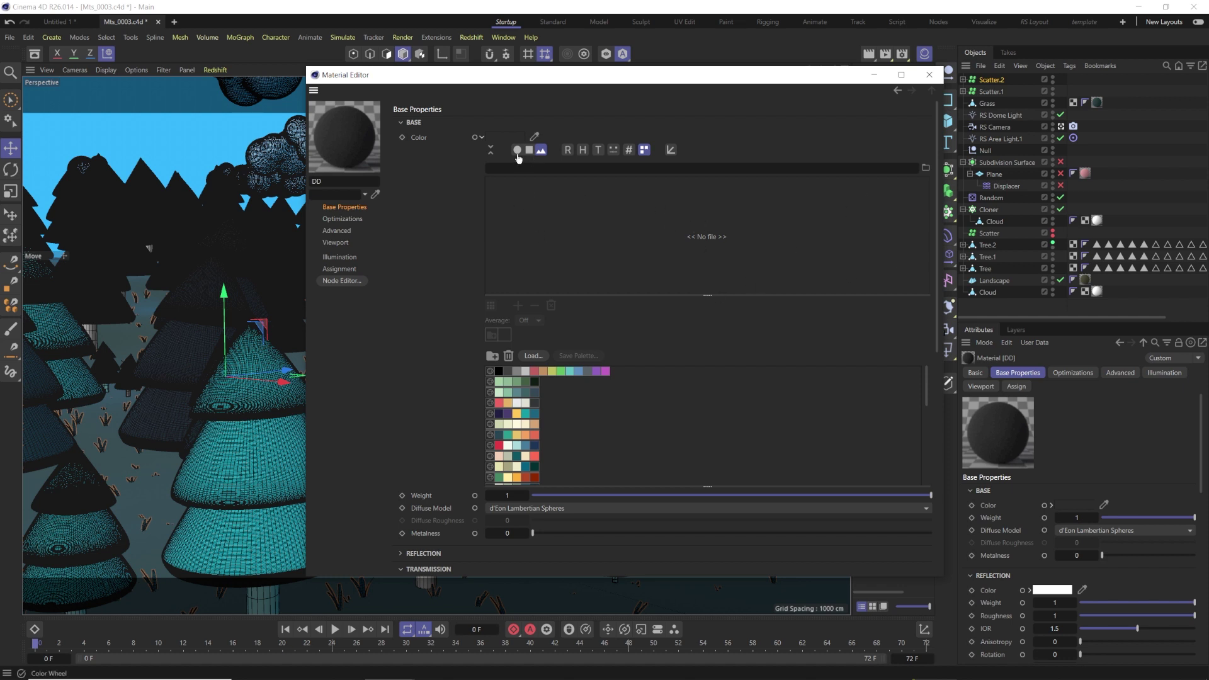
- Cycle through RGB, HSV, Kelvin and Mixer modes, pick a purple, and show it on the wheel
{"action": "left_click", "coordinate": [567, 150]}
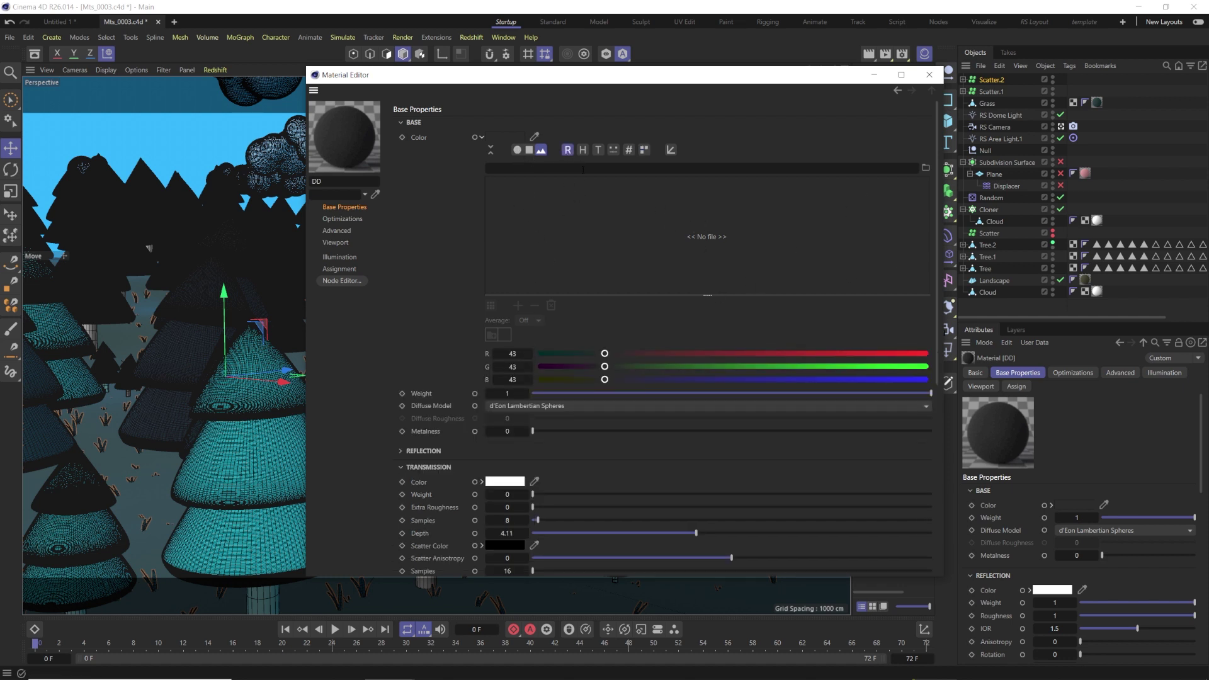
{"action": "left_click", "coordinate": [583, 151]}
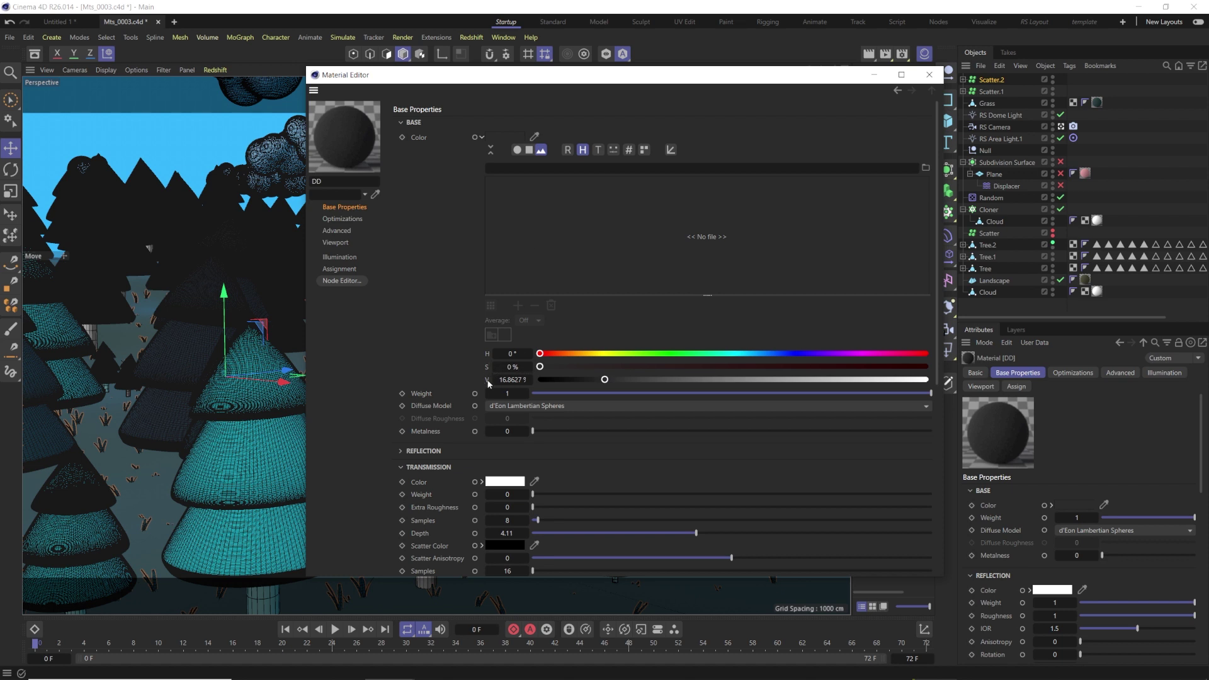
{"action": "left_click", "coordinate": [598, 151]}
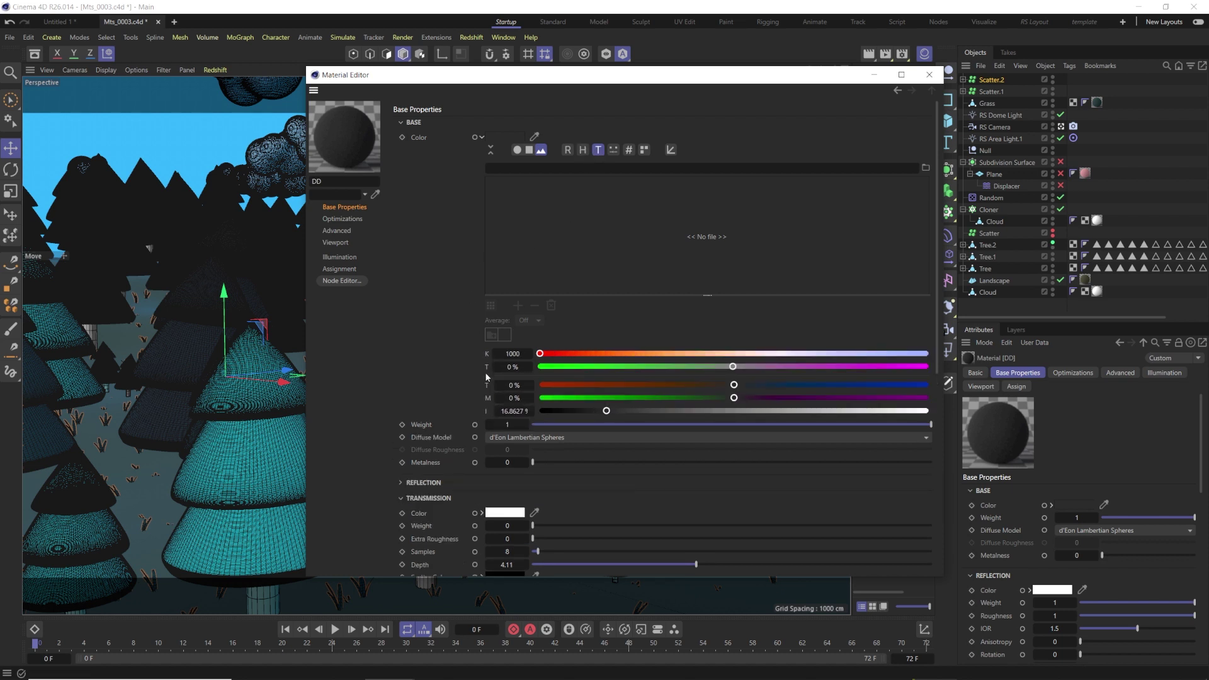
{"action": "left_click", "coordinate": [613, 149]}
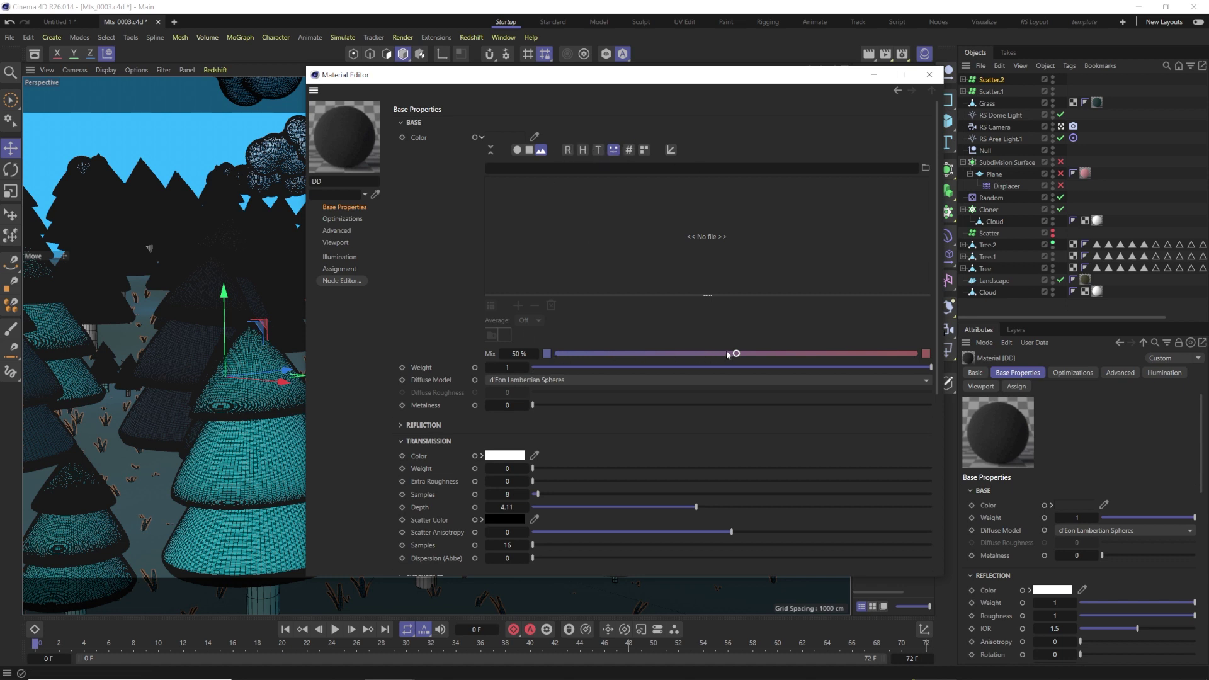
{"action": "left_click", "coordinate": [806, 353]}
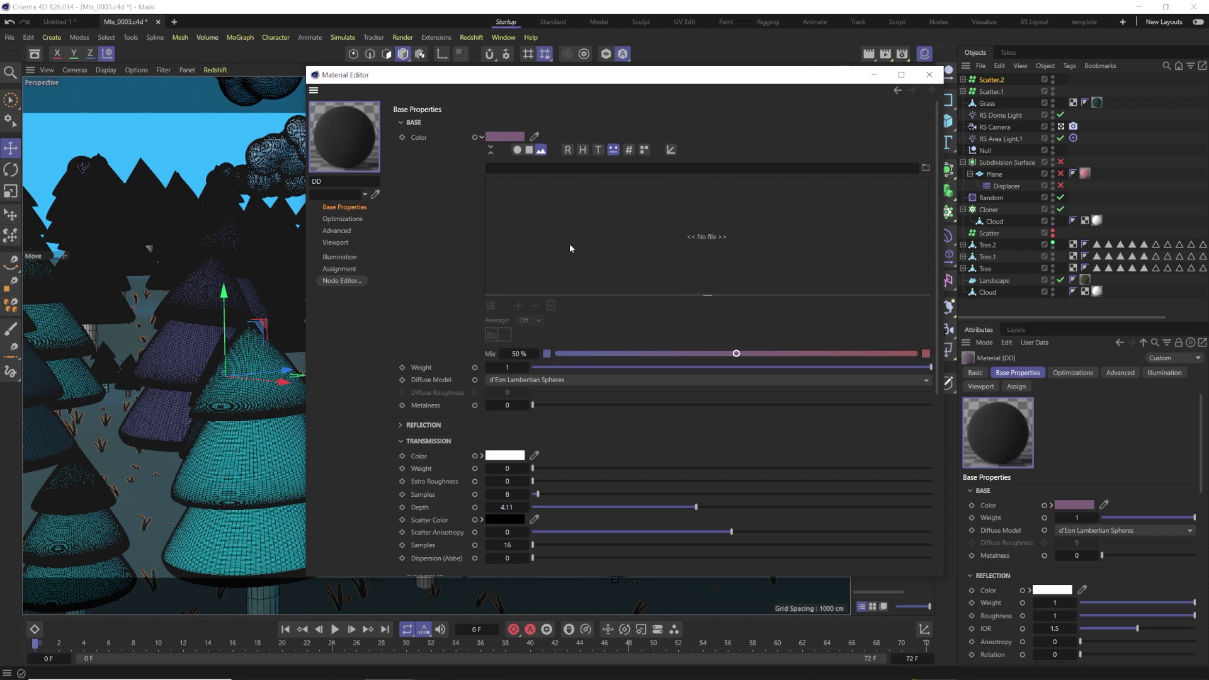
{"action": "left_click", "coordinate": [517, 150]}
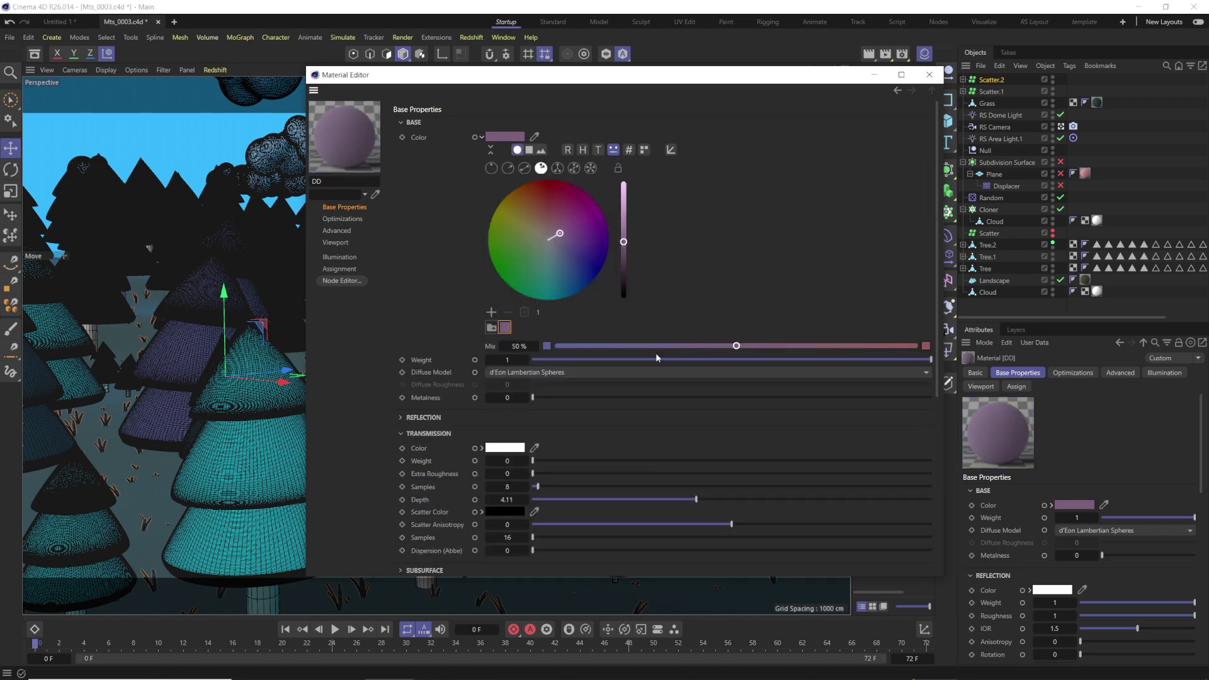
- Show the colour as a hex code and compare it with Linear Numeric Values on and off
{"action": "left_click", "coordinate": [627, 150]}
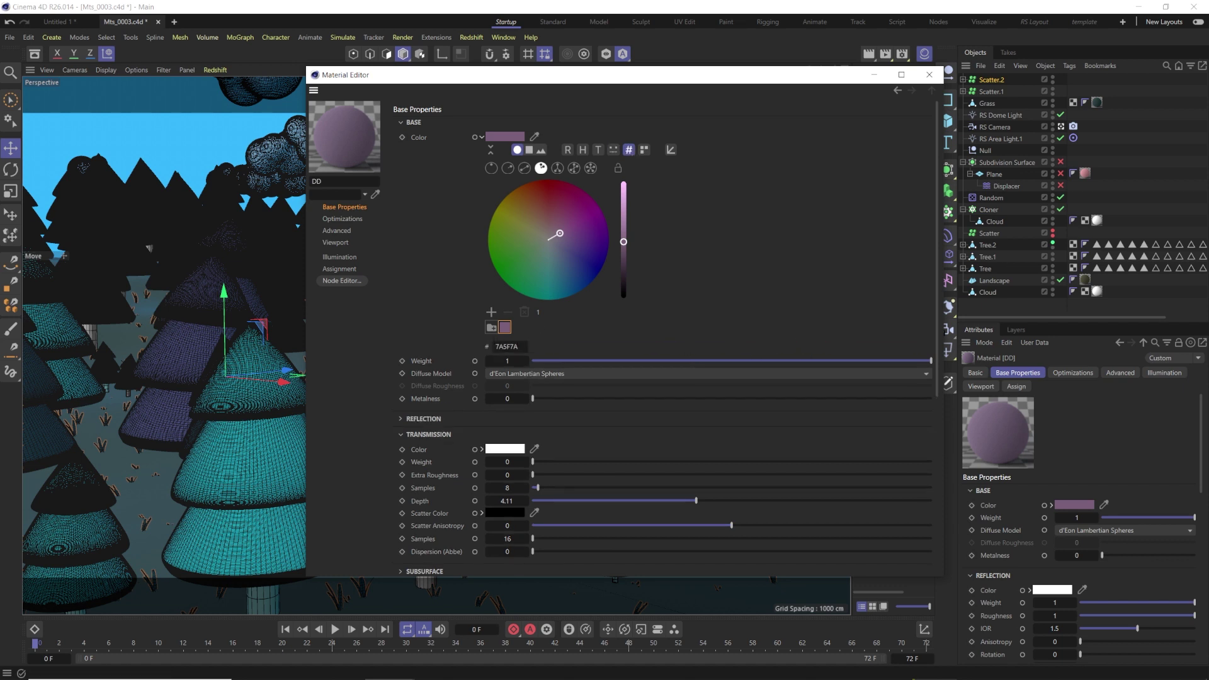
{"action": "left_click", "coordinate": [643, 150]}
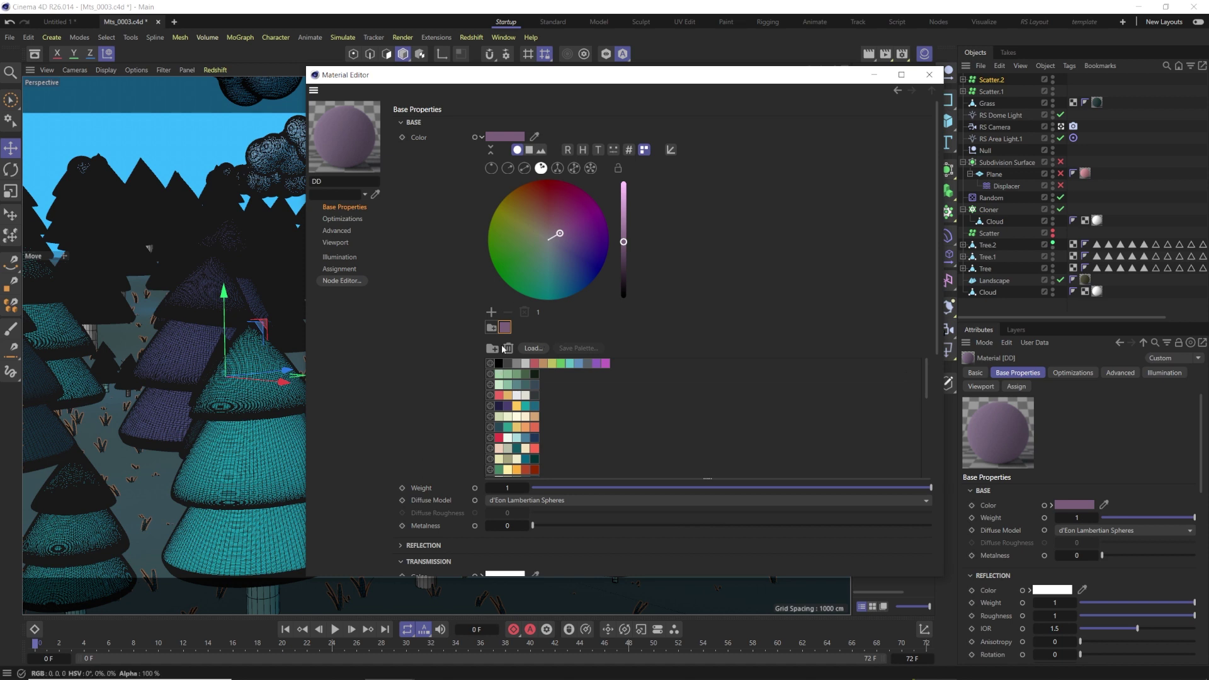
{"action": "left_click", "coordinate": [629, 149]}
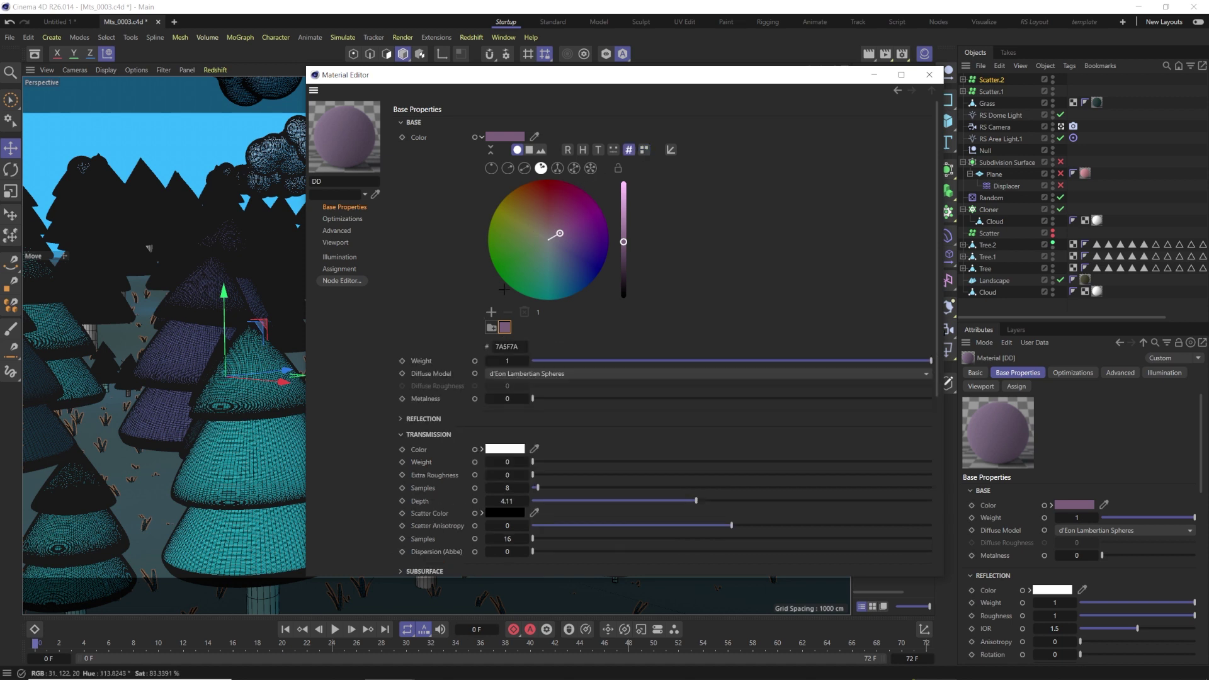
{"action": "left_click", "coordinate": [670, 151]}
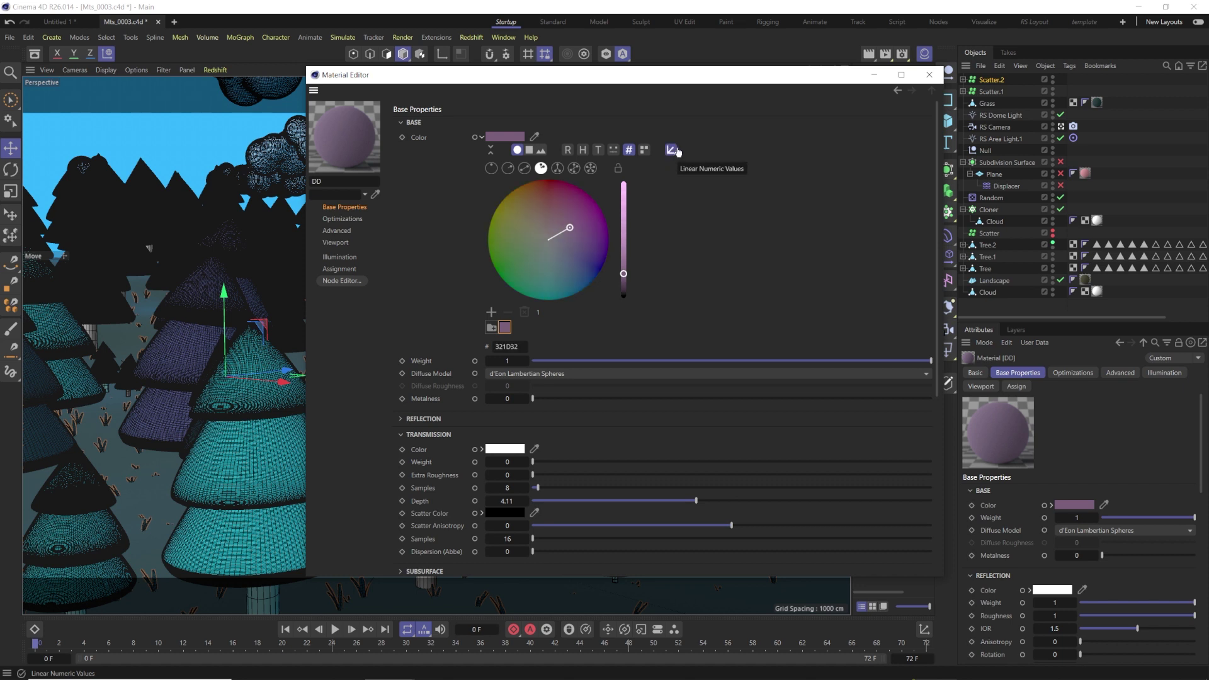
{"action": "left_click", "coordinate": [671, 151]}
{"action": "left_click", "coordinate": [671, 150]}
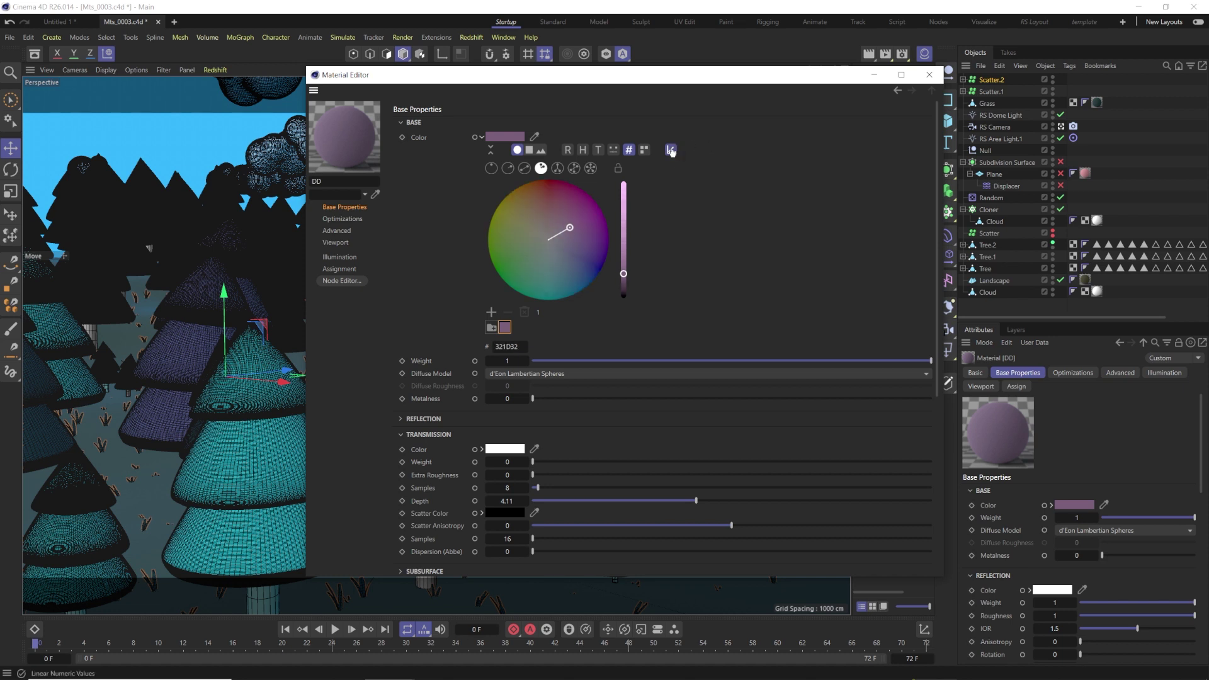
{"action": "left_click", "coordinate": [671, 151]}
{"action": "left_click", "coordinate": [671, 151]}
{"action": "left_click", "coordinate": [670, 151]}
{"action": "left_click", "coordinate": [671, 150]}
{"action": "left_click", "coordinate": [671, 150]}
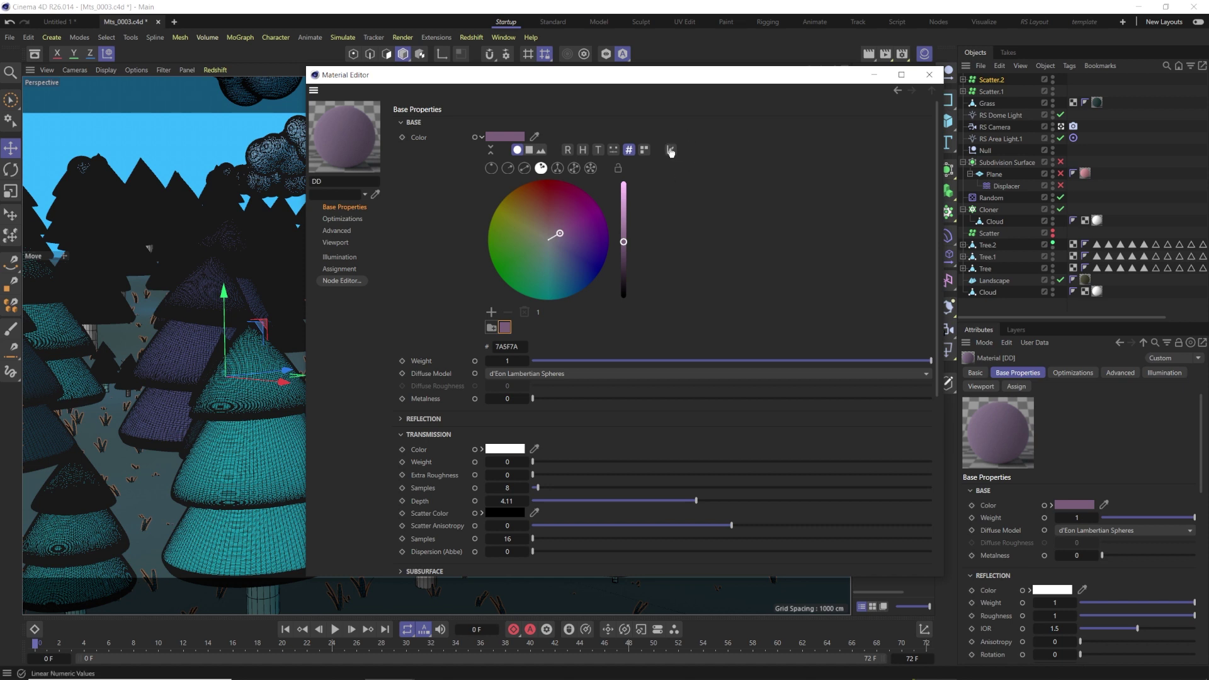
{"action": "left_click", "coordinate": [671, 150]}
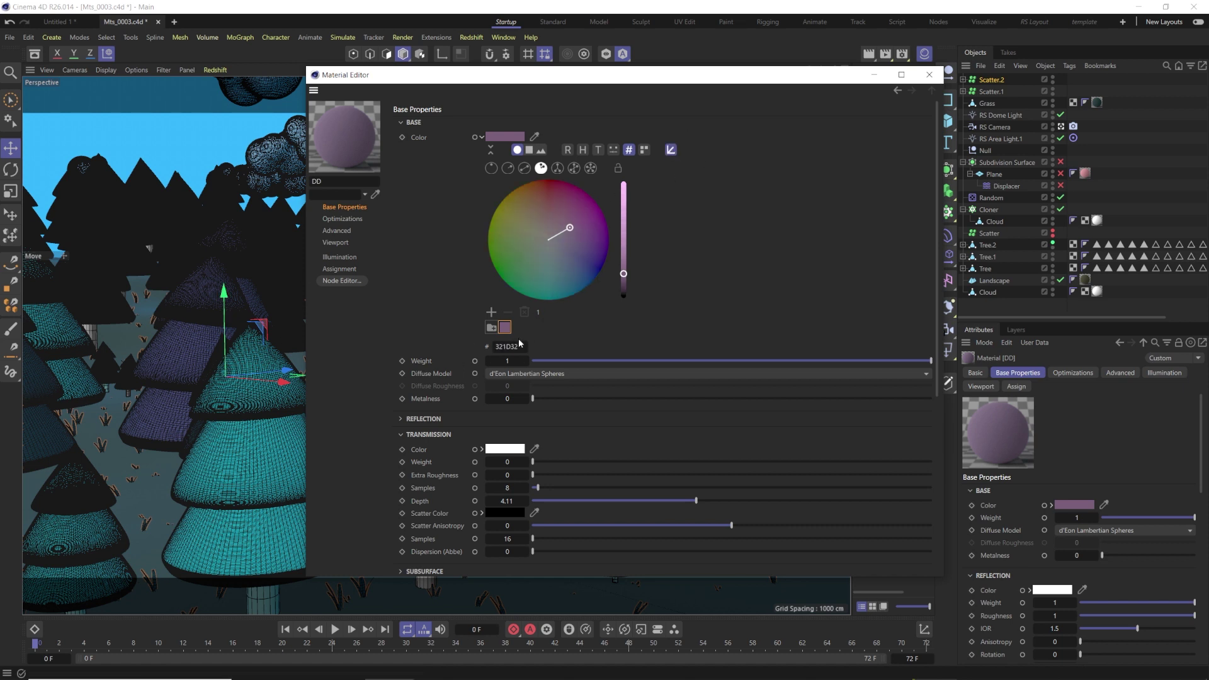
- Replace the hex code with 7A5F7A, leaving Linear Numeric Values off
{"action": "key", "text": "ctrl+z"}
{"action": "left_click", "coordinate": [506, 346]}
{"action": "left_click_drag", "start_coordinate": [506, 346], "coordinate": [480, 346]}
{"action": "key", "text": "ctrl+c"}
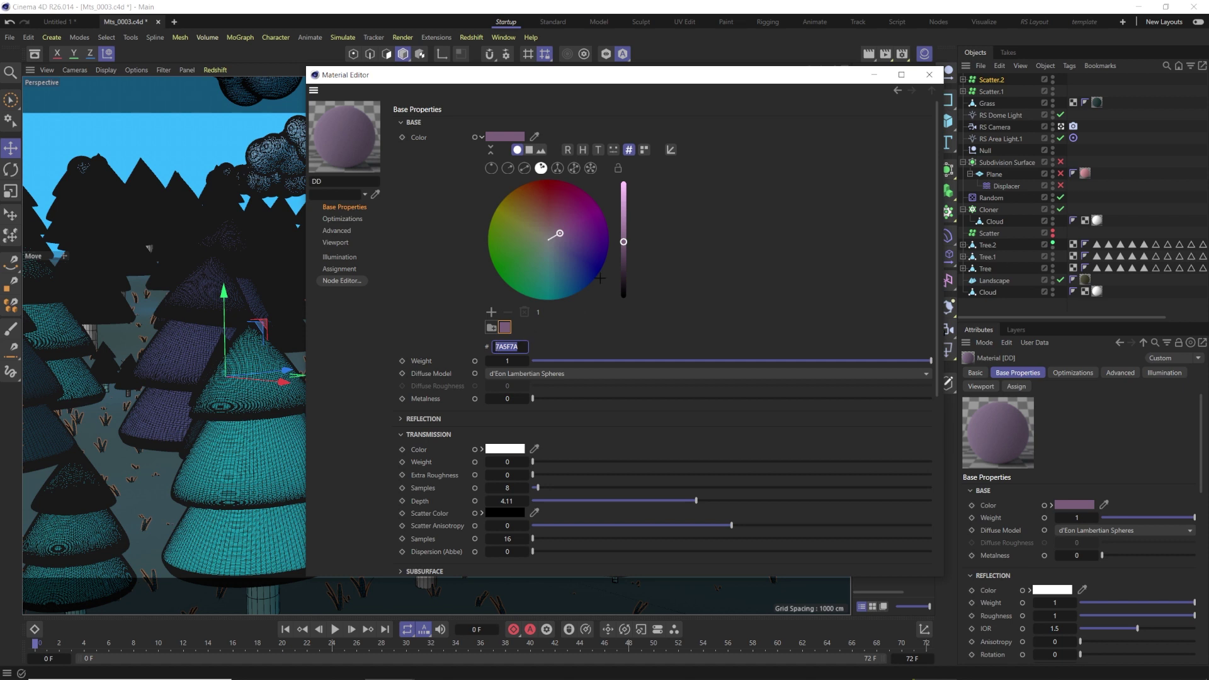
{"action": "left_click", "coordinate": [671, 150]}
{"action": "key", "text": "ctrl+v"}
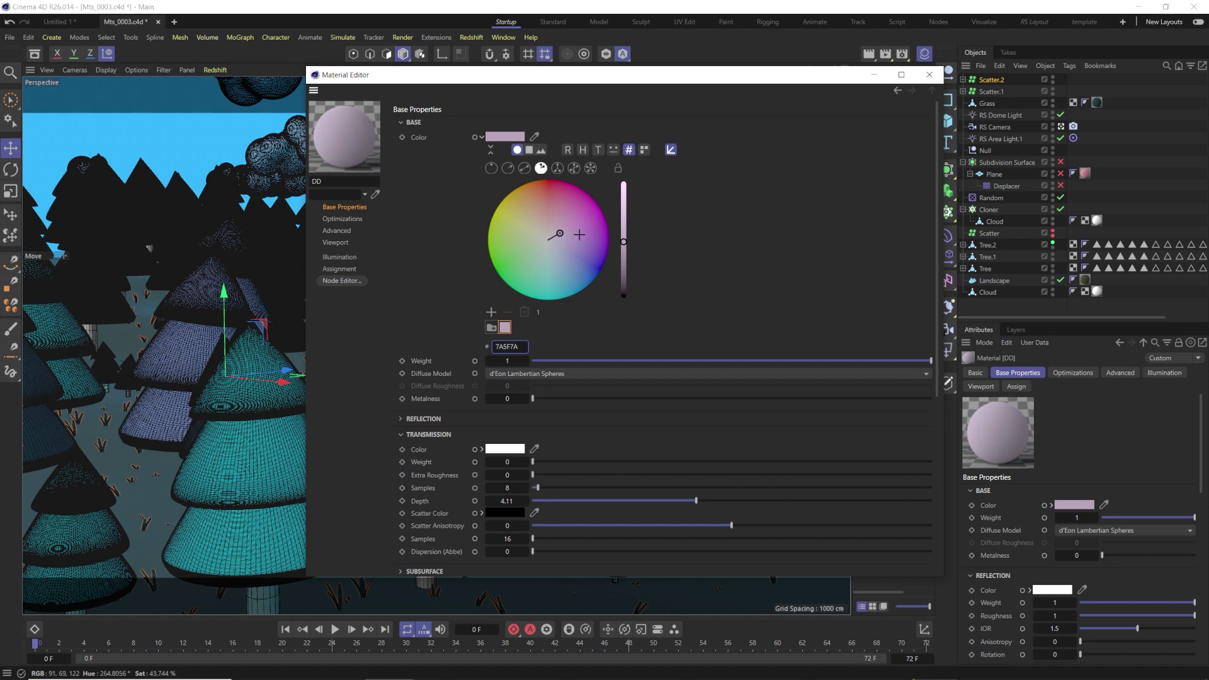
{"action": "left_click", "coordinate": [672, 150]}
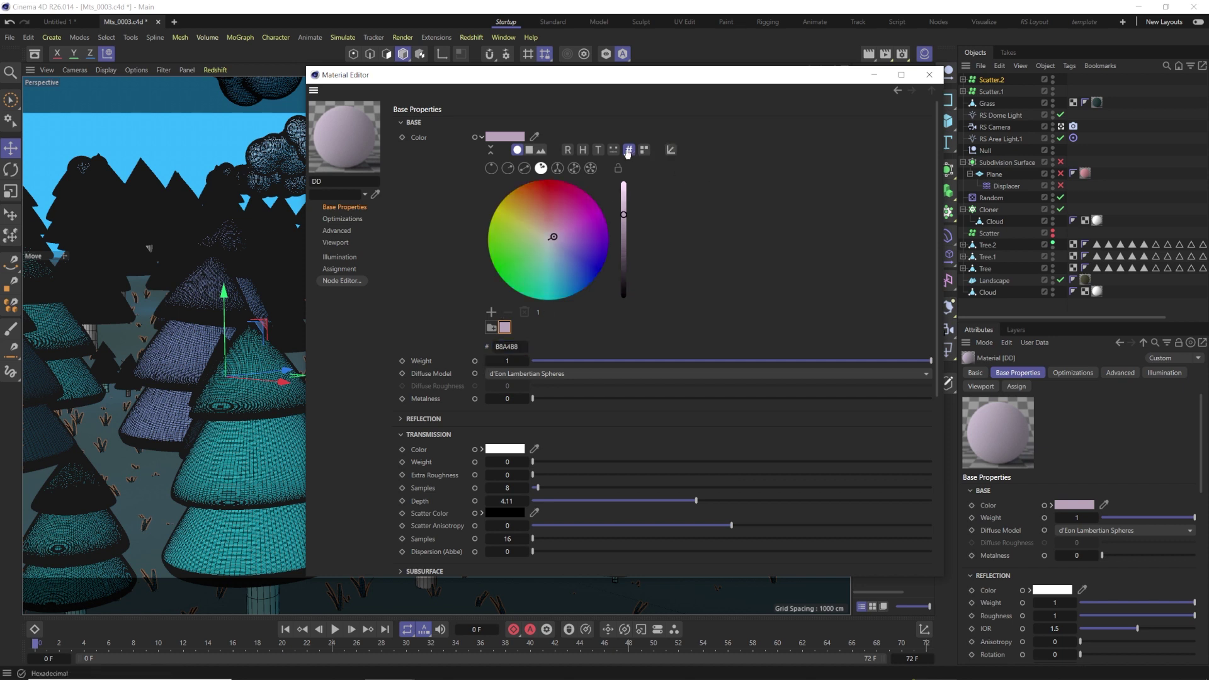
{"action": "left_click", "coordinate": [508, 346]}
{"action": "key", "text": "ctrl+v"}
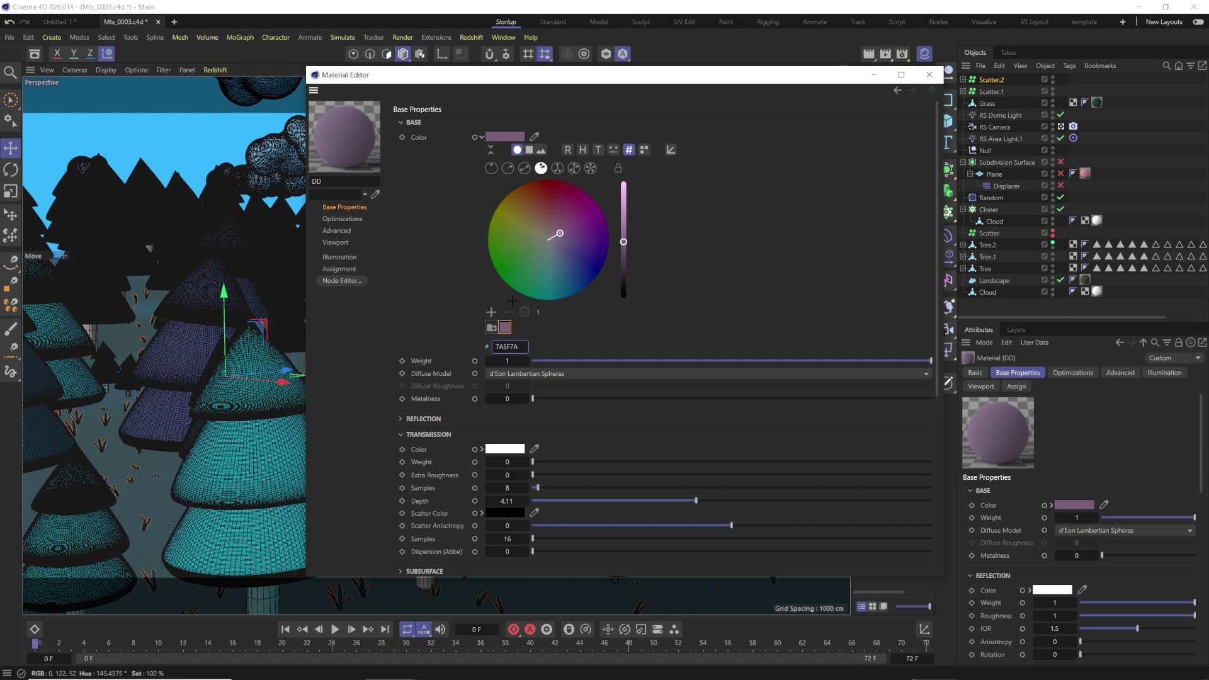
- Enable Color Swatches under the hex, try then hide Mixer and Kelvin, and start a New Group
{"action": "left_click", "coordinate": [644, 149]}
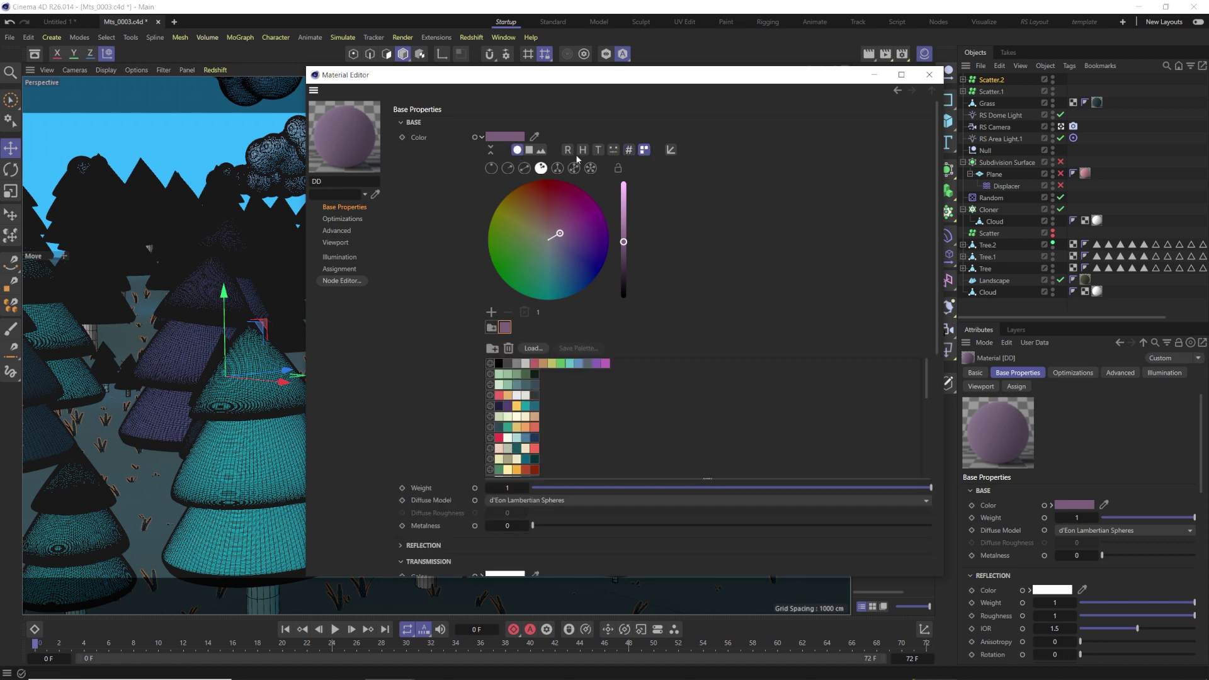
{"action": "left_click", "coordinate": [627, 150]}
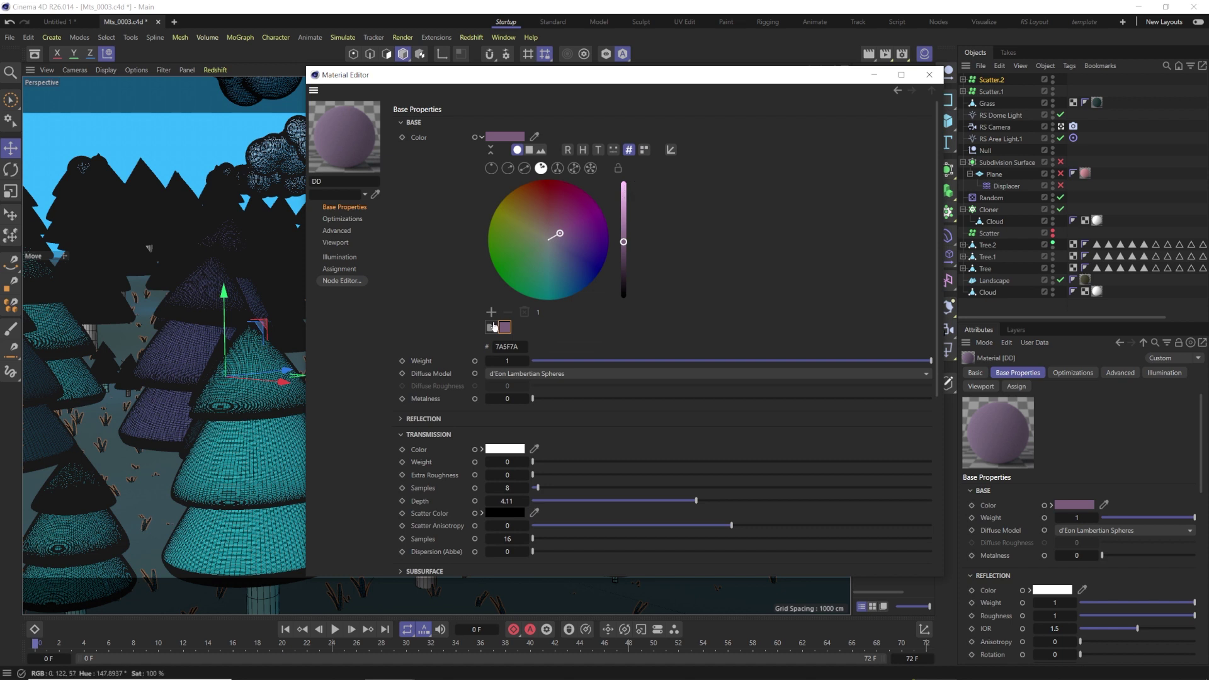
{"action": "left_click", "coordinate": [644, 151]}
{"action": "left_click", "coordinate": [615, 151]}
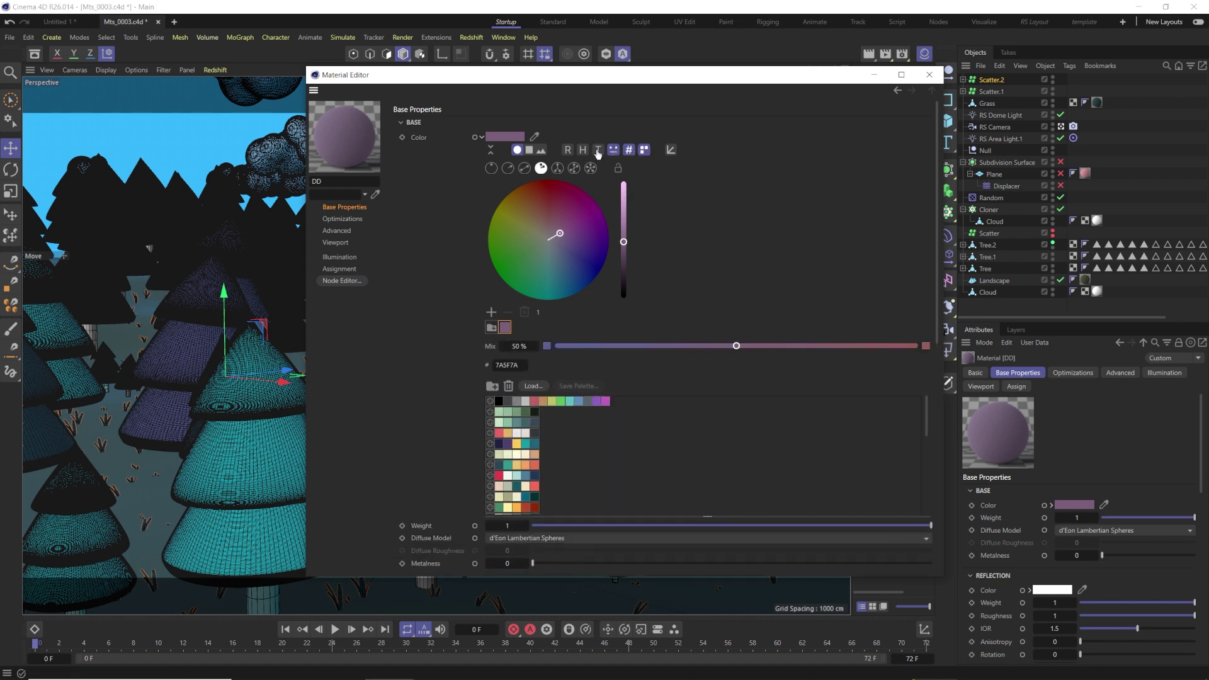
{"action": "left_click", "coordinate": [598, 151]}
{"action": "left_click", "coordinate": [598, 150]}
{"action": "left_click", "coordinate": [614, 150]}
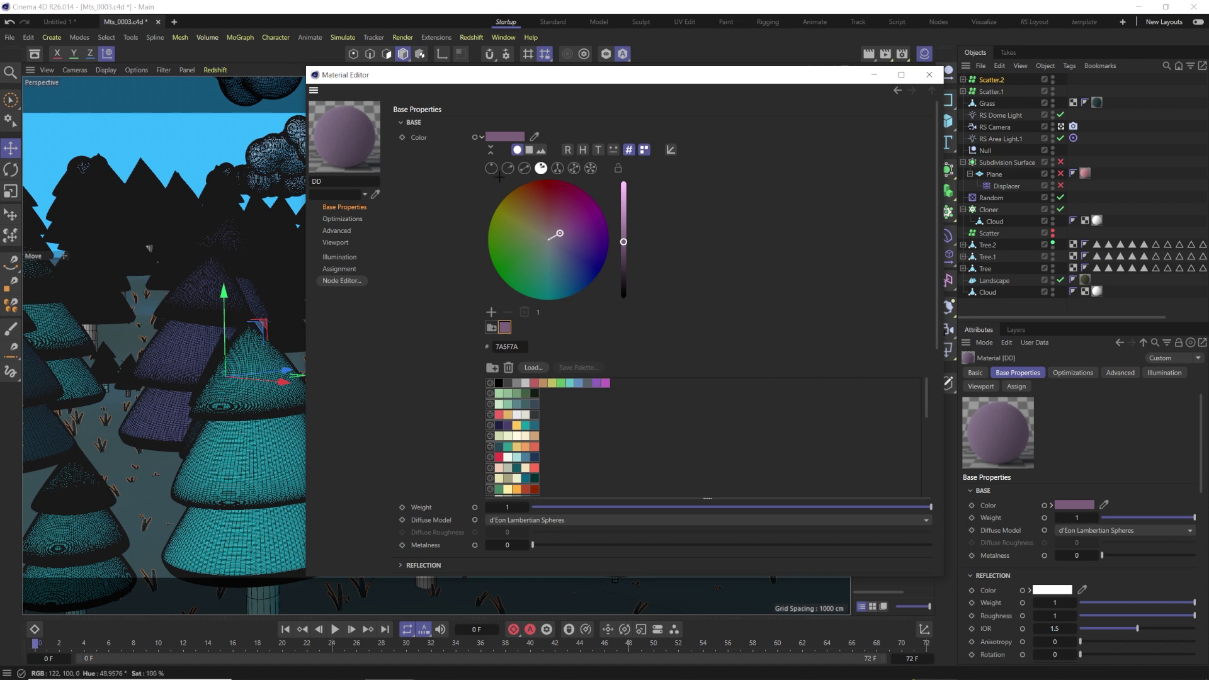
{"action": "scroll", "coordinate": [537, 494], "scroll_direction": "down", "scroll_amount": 5}
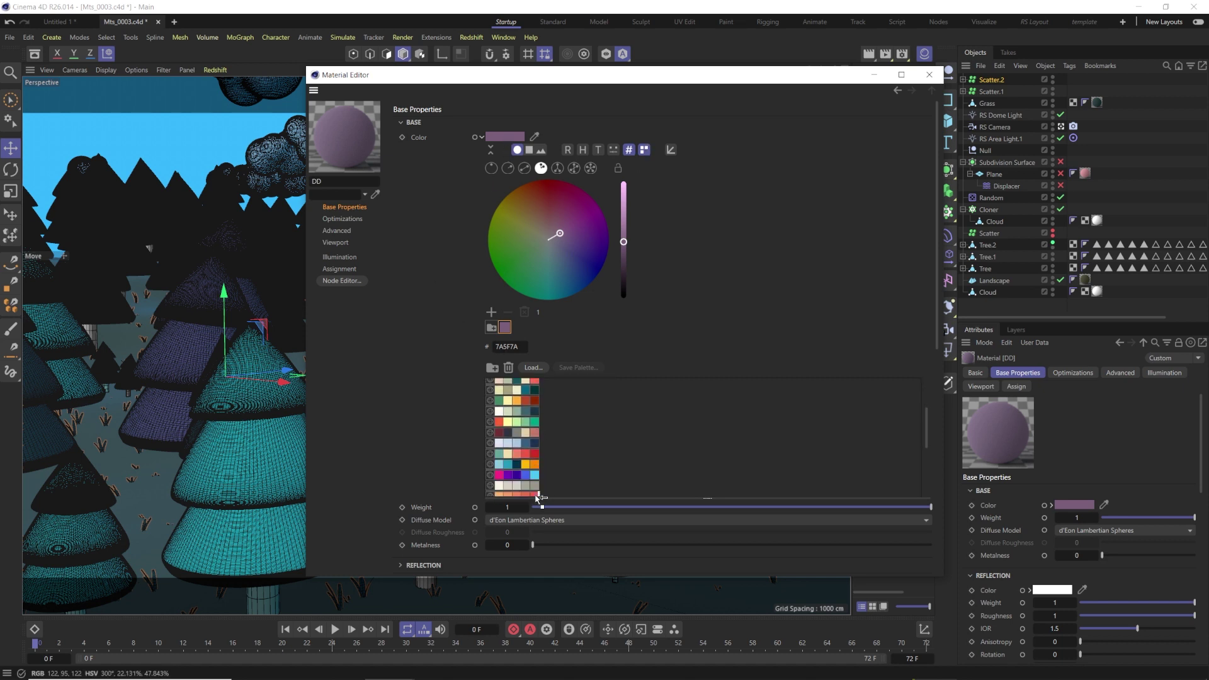
{"action": "left_click", "coordinate": [491, 492]}
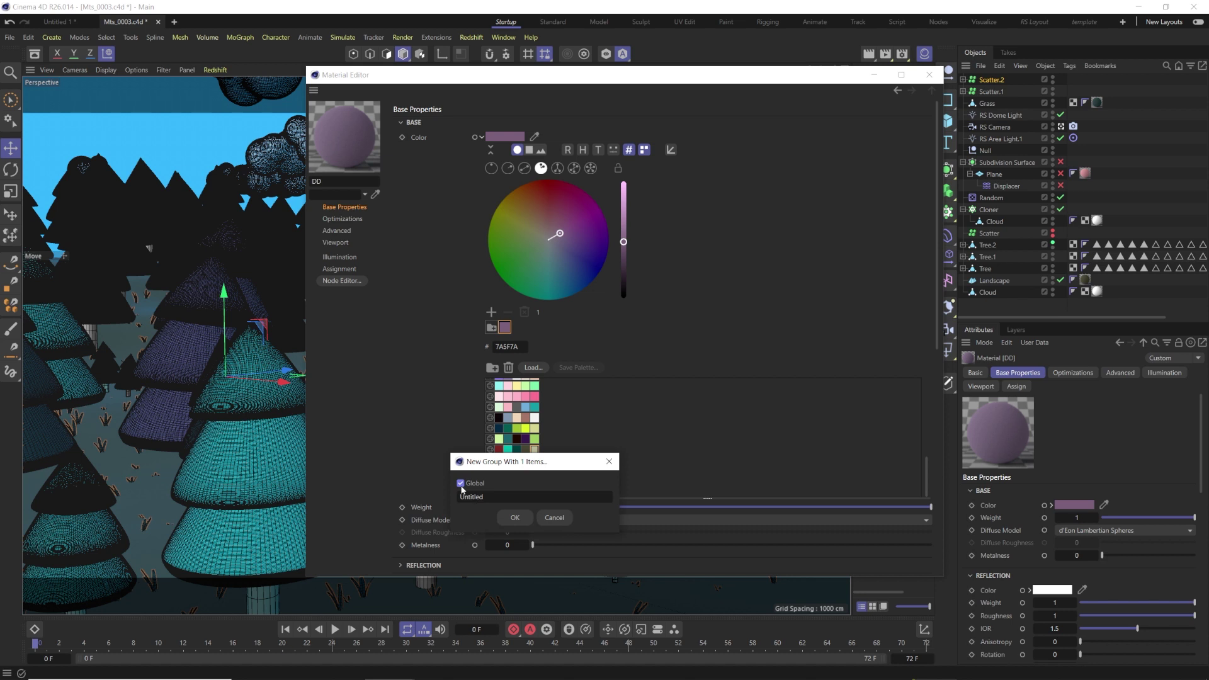
- Name the new swatch group 'Pallete' and create it
{"action": "double_click", "coordinate": [491, 497]}
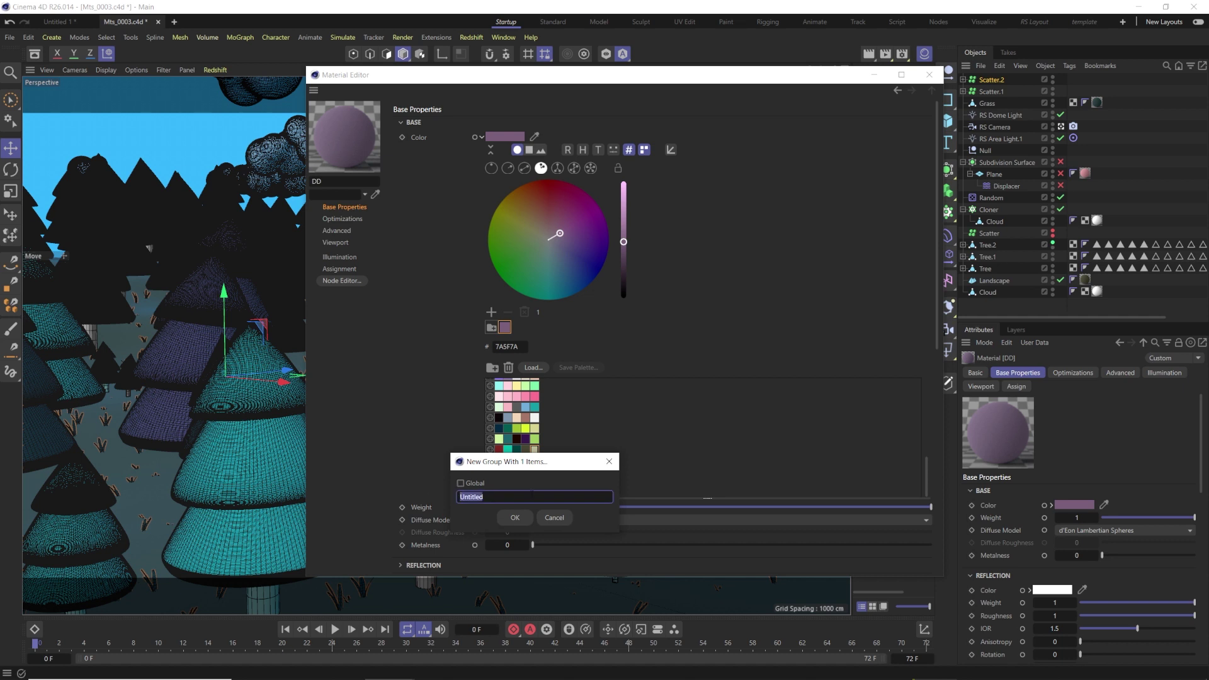
{"action": "type", "text": "Pallete"}
{"action": "left_click", "coordinate": [515, 518]}
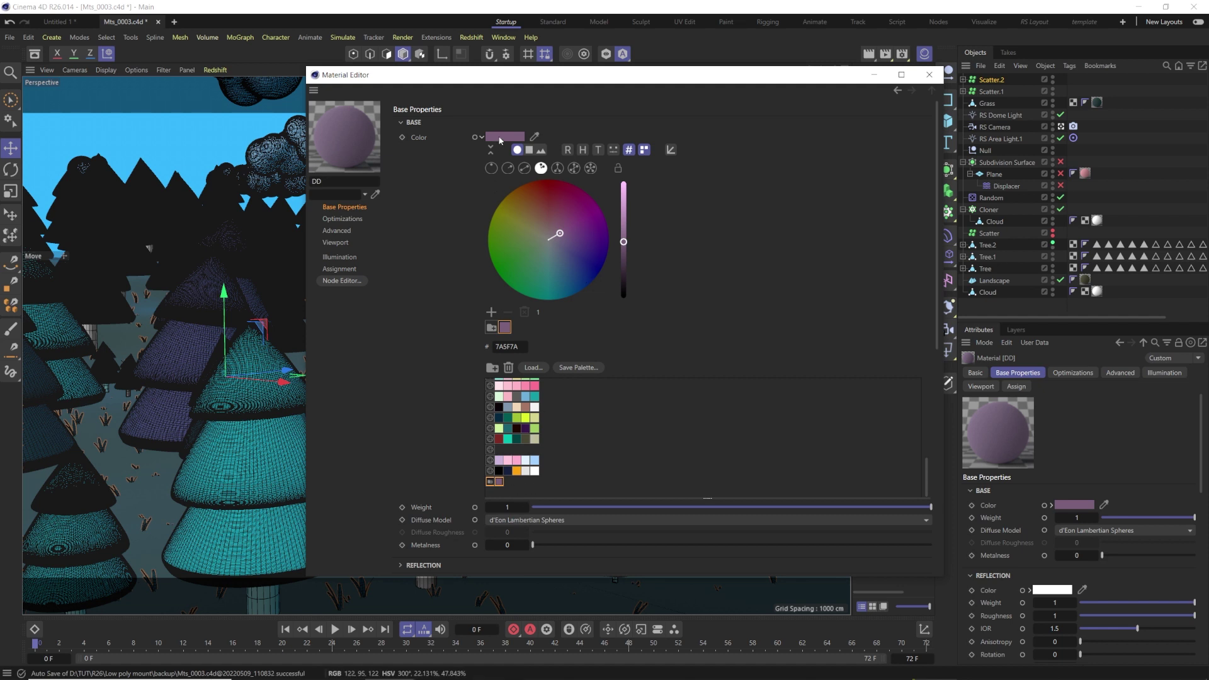
- Add green 3B7A11 and purple 7A5873 swatches to the group, then open the Matte Colors library
{"action": "double_click", "coordinate": [513, 347]}
{"action": "type", "text": "3B7A11"}
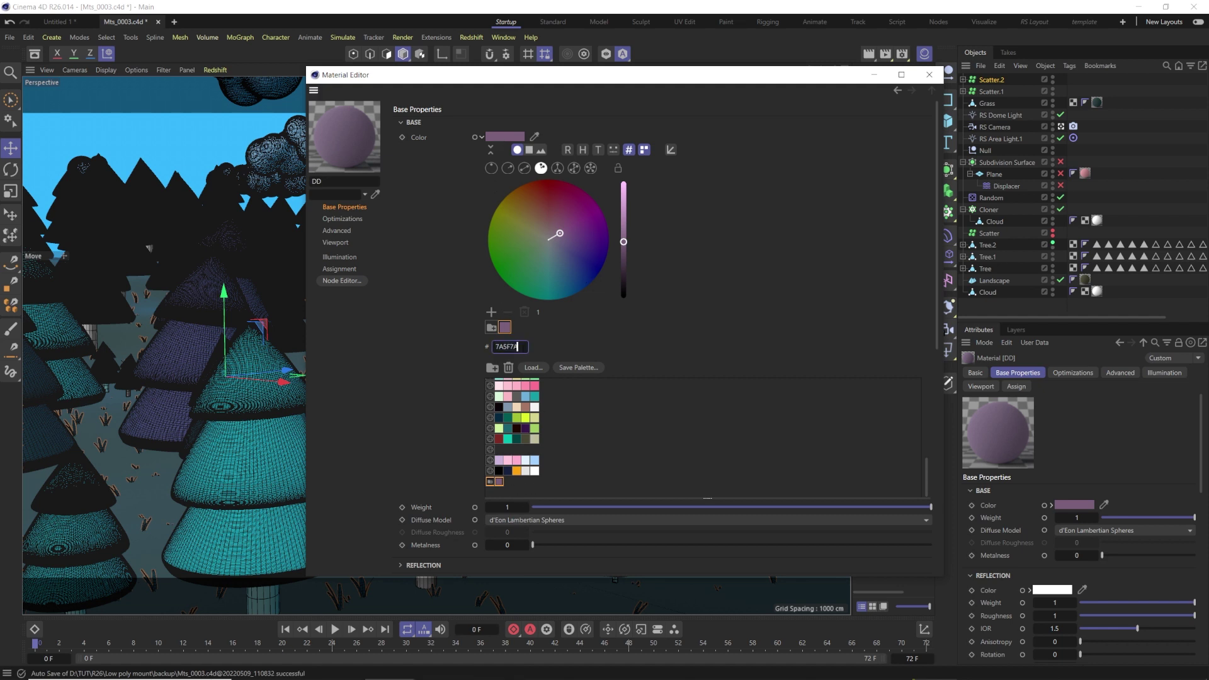
{"action": "key", "text": "Return"}
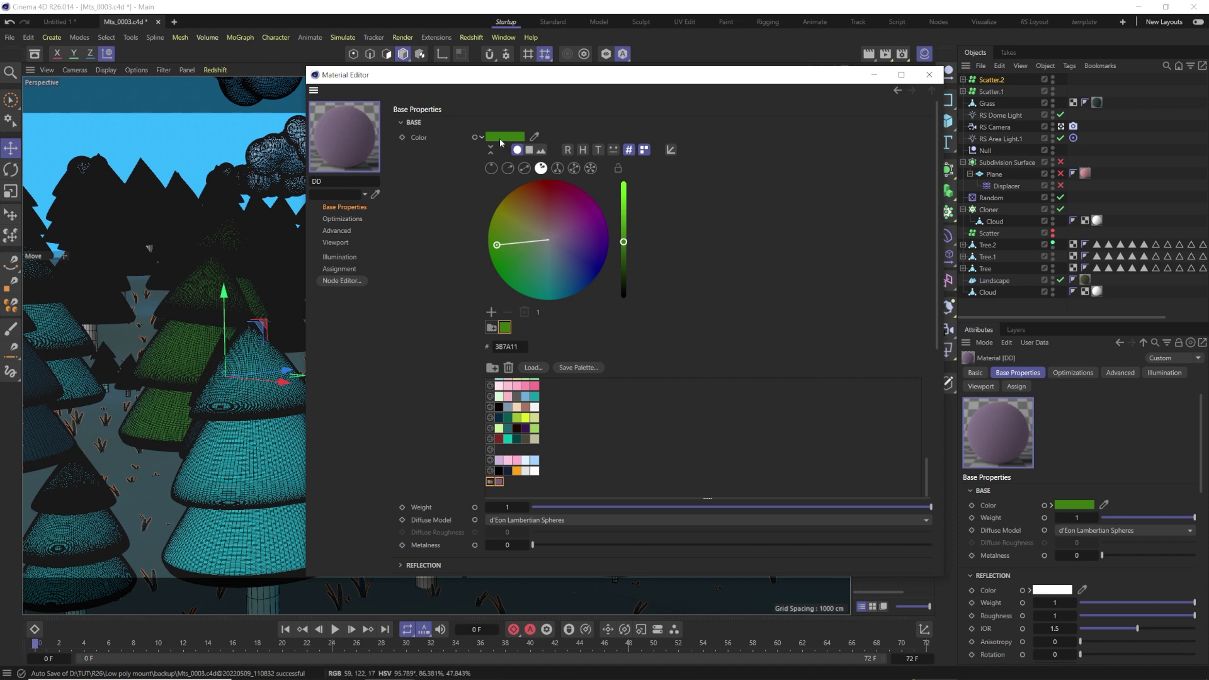
{"action": "left_click_drag", "start_coordinate": [504, 327], "coordinate": [508, 482]}
{"action": "left_click", "coordinate": [561, 228]}
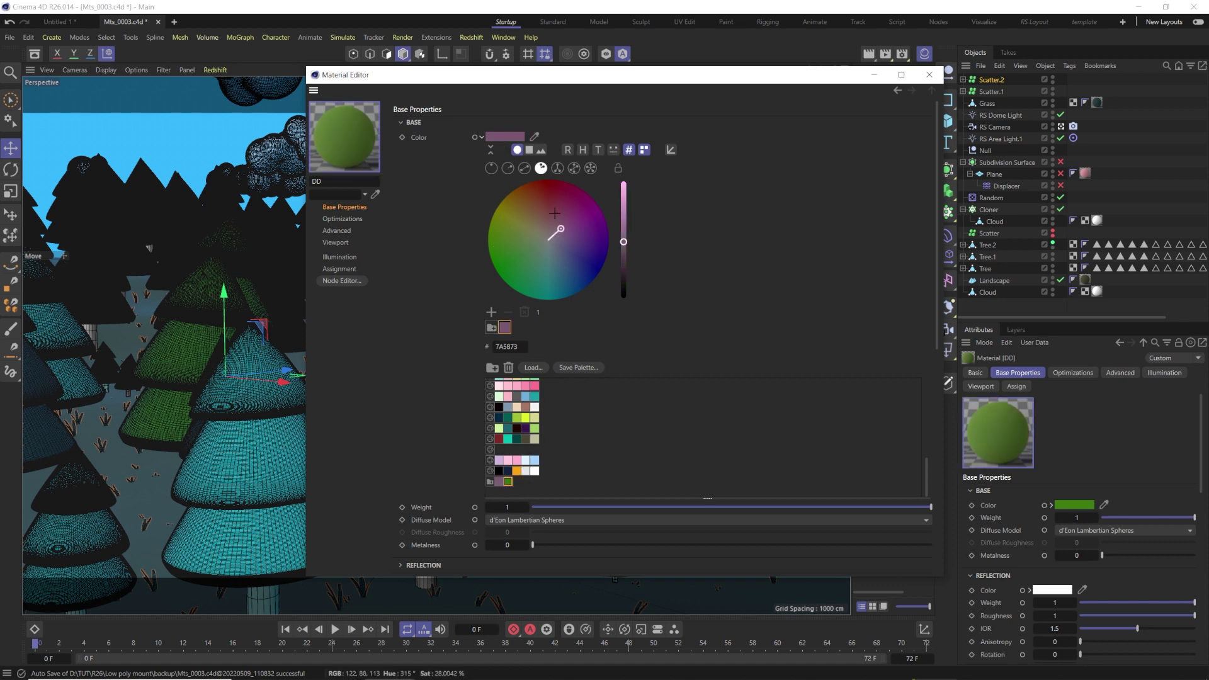
{"action": "left_click", "coordinate": [486, 485]}
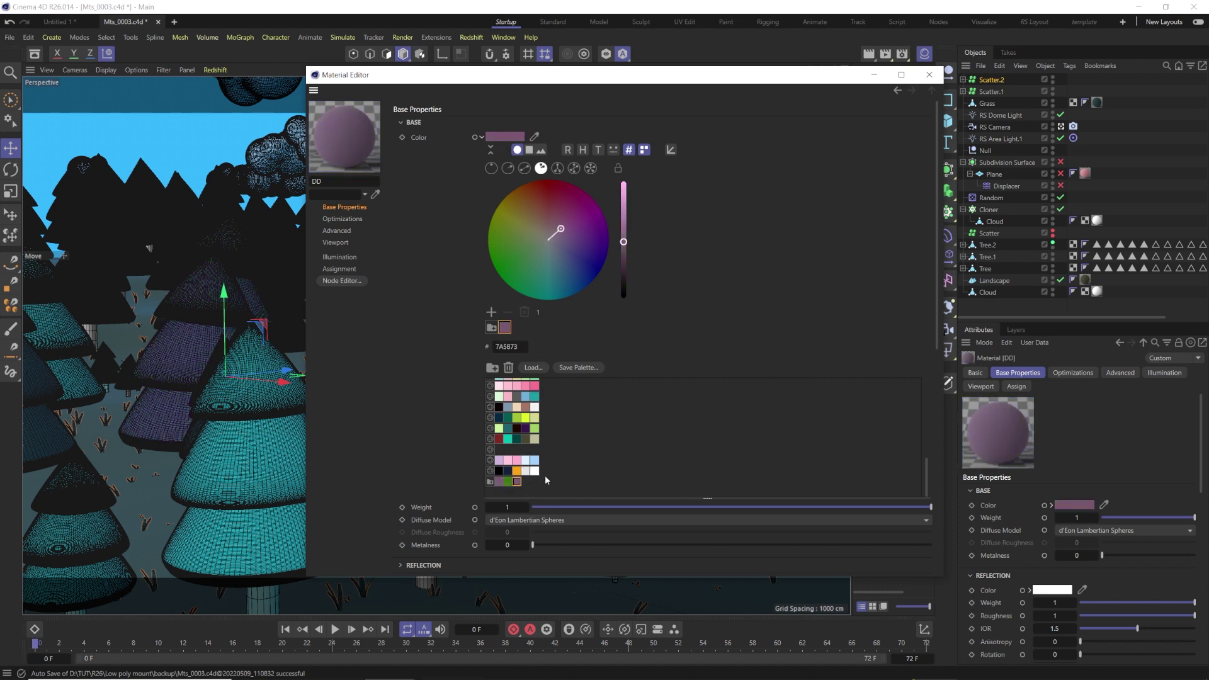
{"action": "left_click", "coordinate": [35, 53]}
- Save the bottom swatch palette row as a Color Swatch Preset
{"action": "left_click_drag", "start_coordinate": [234, 9], "coordinate": [99, 8]}
{"action": "left_click", "coordinate": [490, 482]}
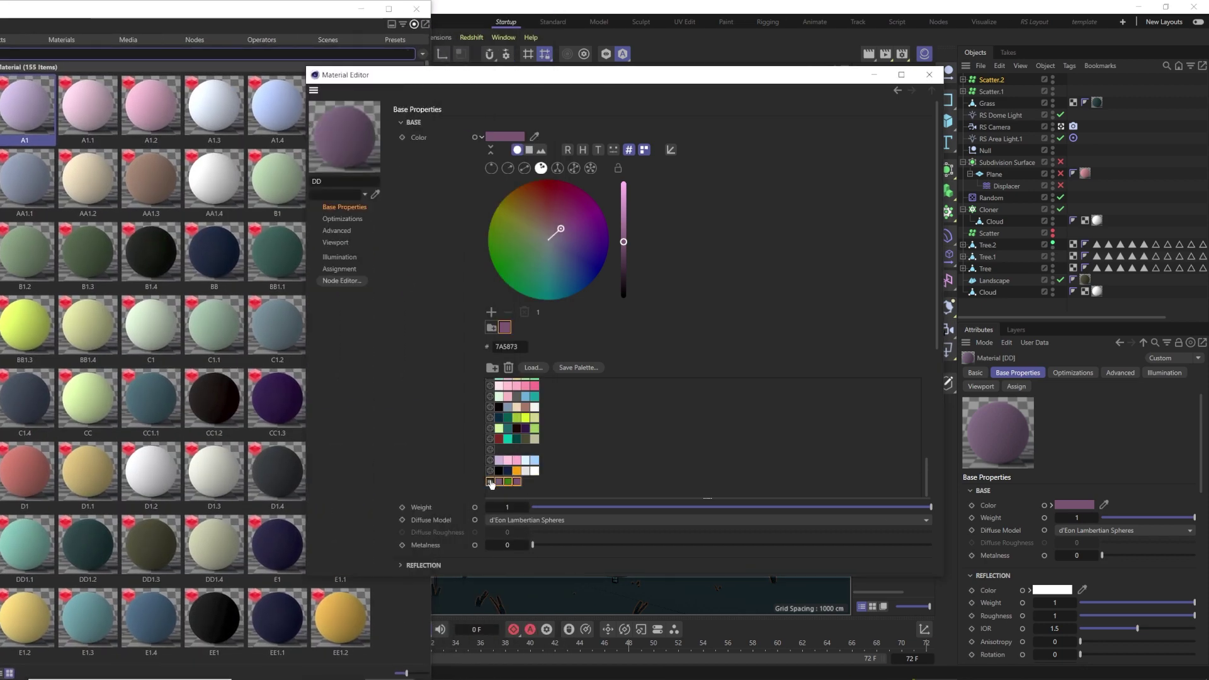
{"action": "left_click", "coordinate": [578, 368]}
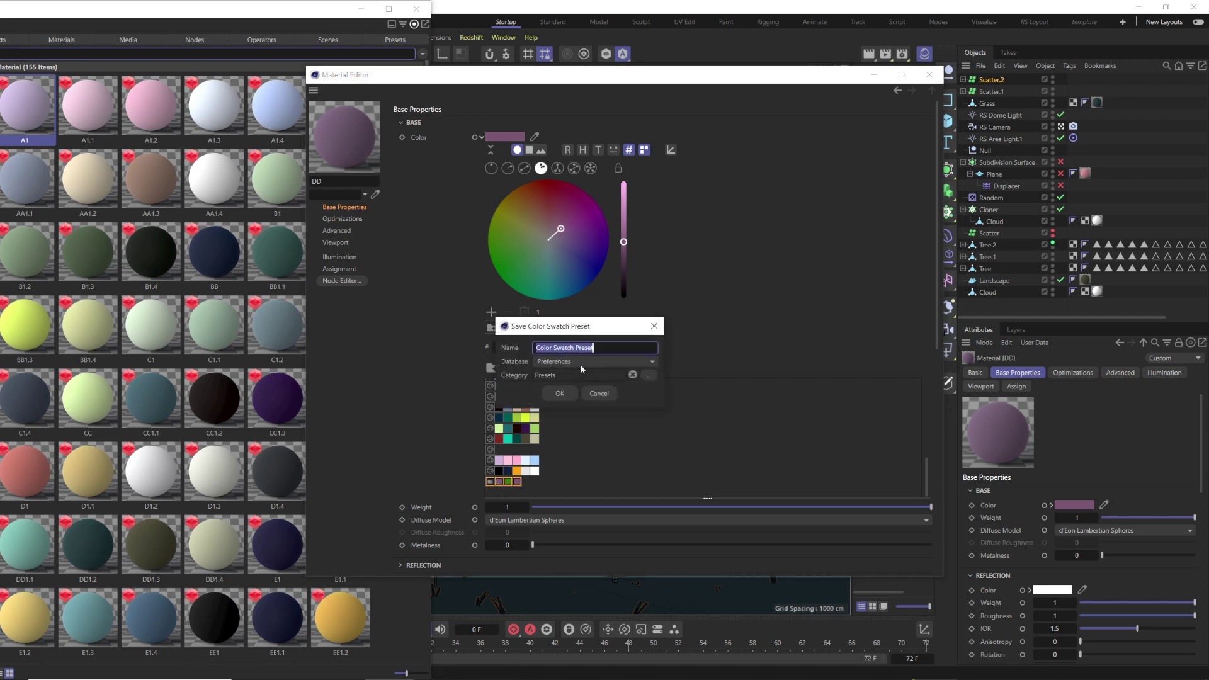
{"action": "left_click", "coordinate": [559, 394]}
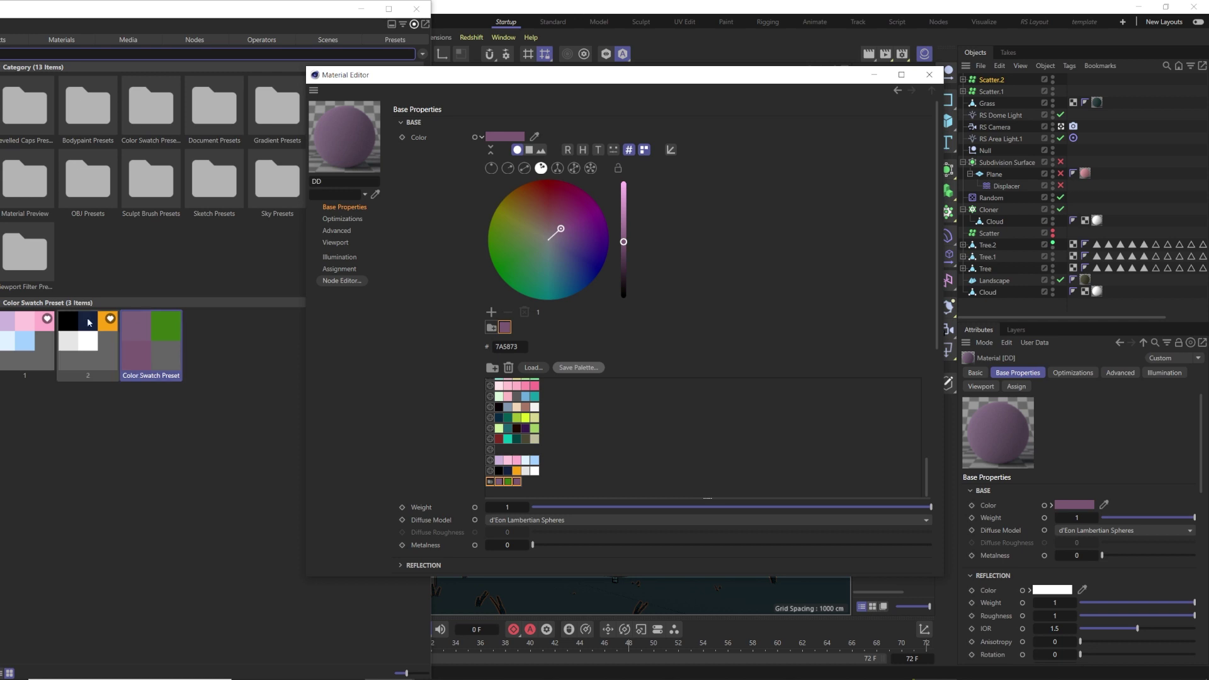
- Create a new untitled swatch group and move the orange and white swatches into it
{"action": "left_click", "coordinate": [490, 482]}
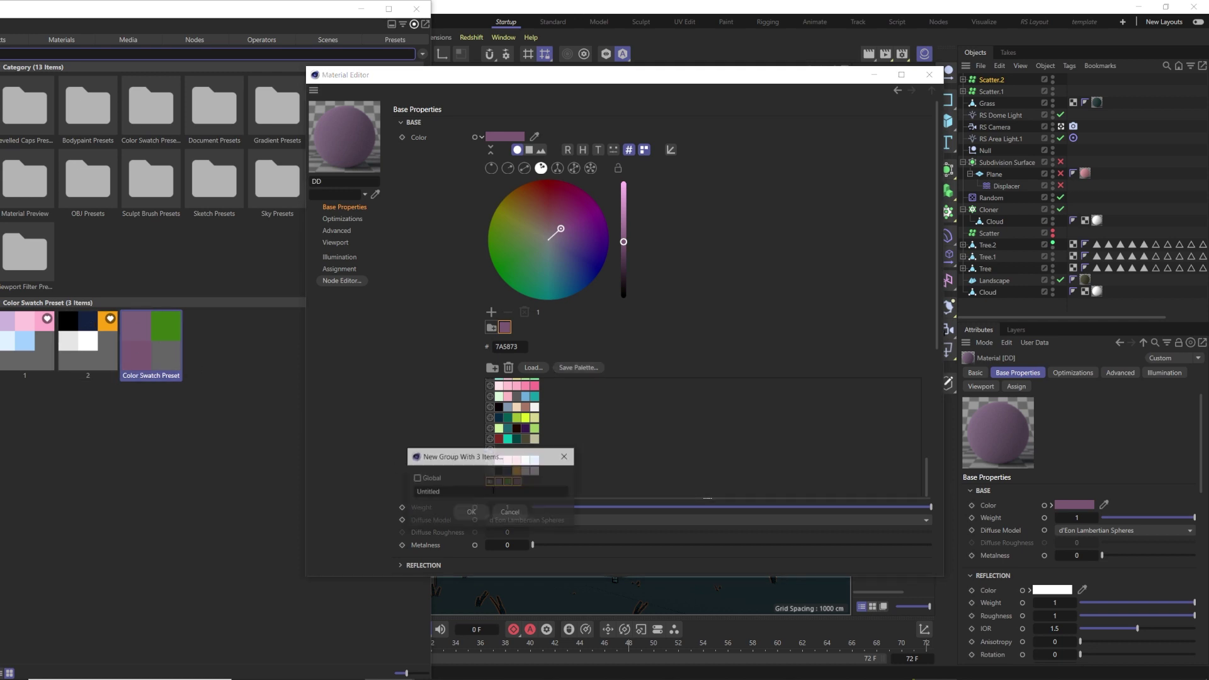
{"action": "left_click", "coordinate": [462, 493]}
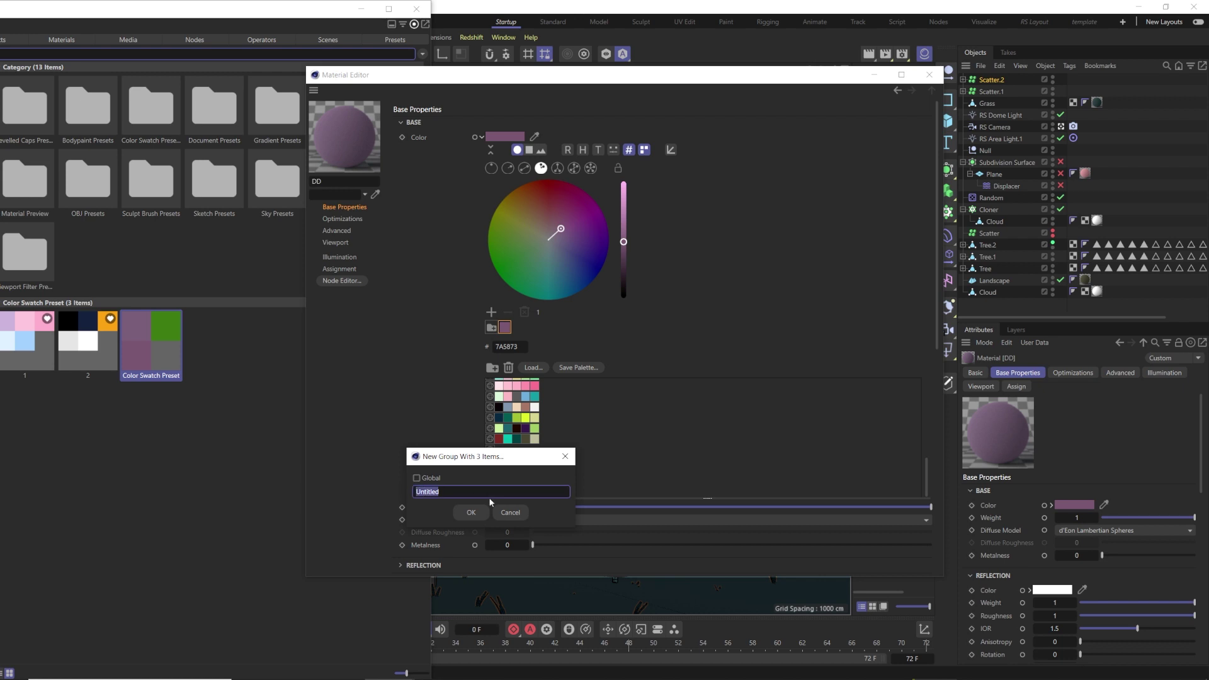
{"action": "left_click", "coordinate": [470, 511]}
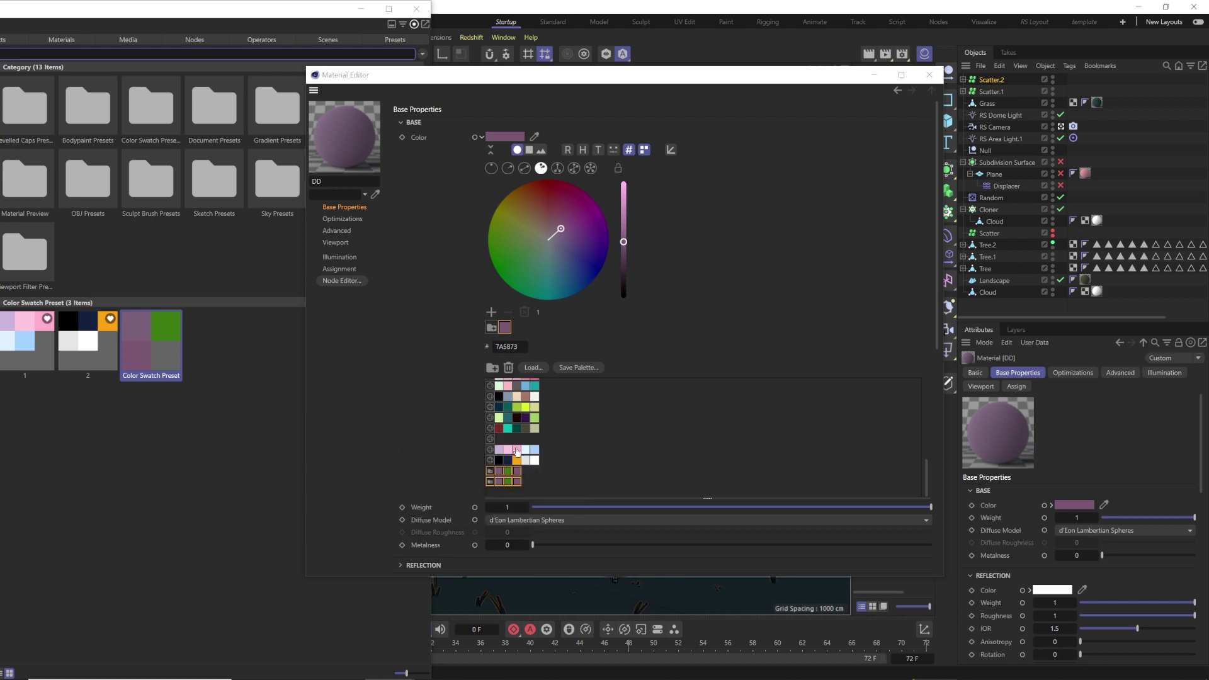
{"action": "left_click_drag", "start_coordinate": [526, 472], "coordinate": [536, 484]}
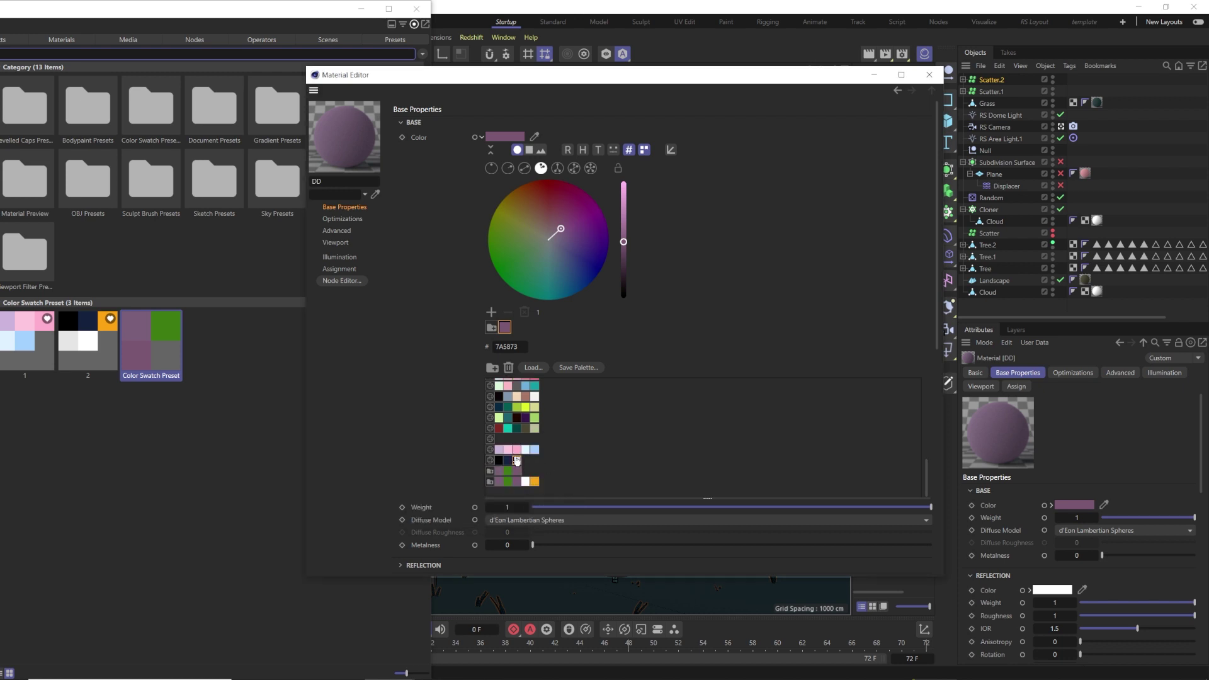
- Save the regrouped palette as another preset and delete the redundant preset
{"action": "left_click", "coordinate": [571, 367]}
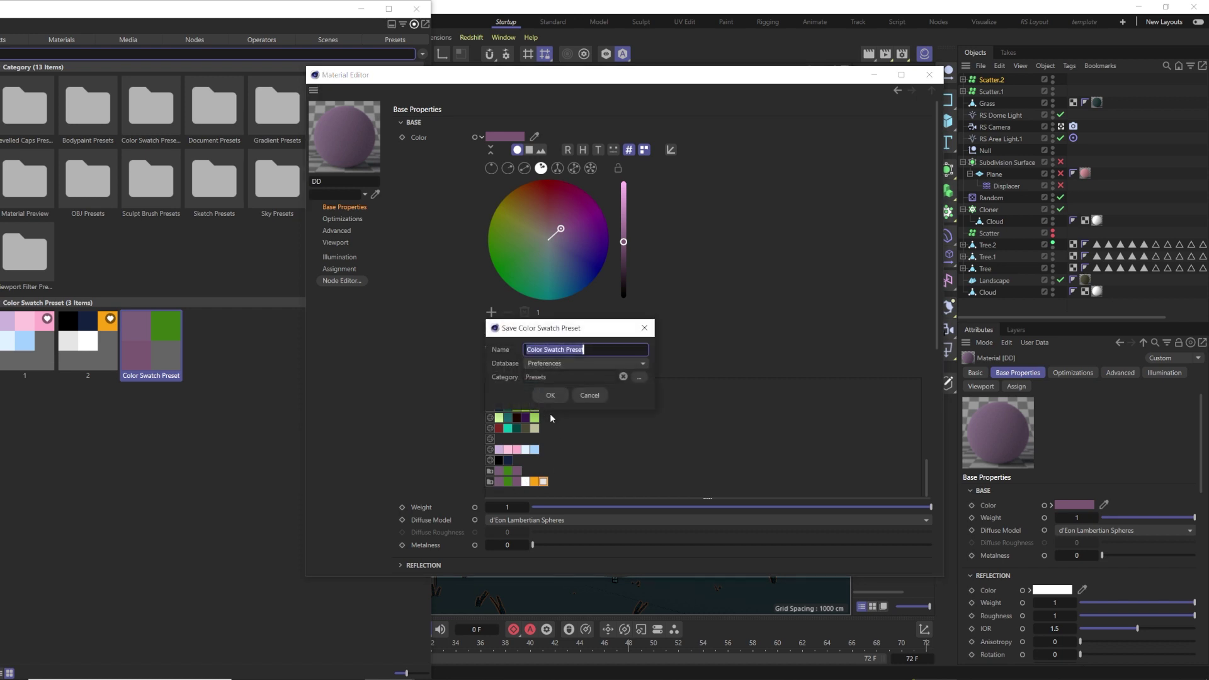
{"action": "left_click", "coordinate": [552, 394]}
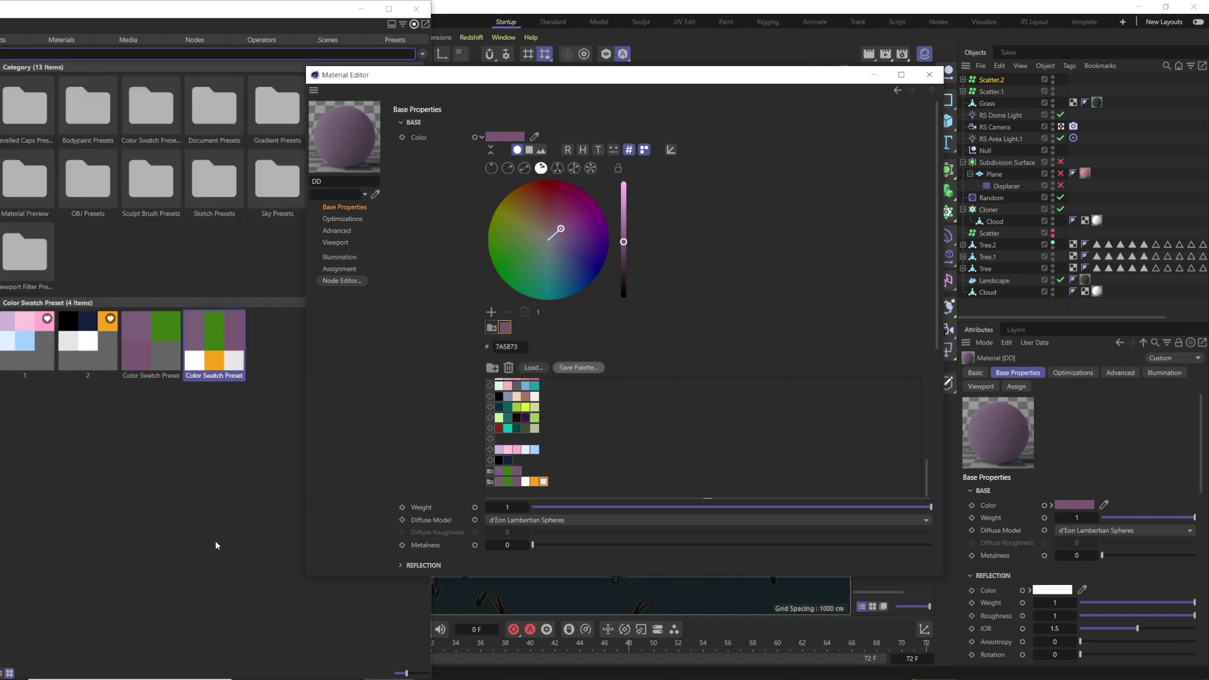
{"action": "left_click", "coordinate": [217, 347]}
{"action": "key", "text": "Delete"}
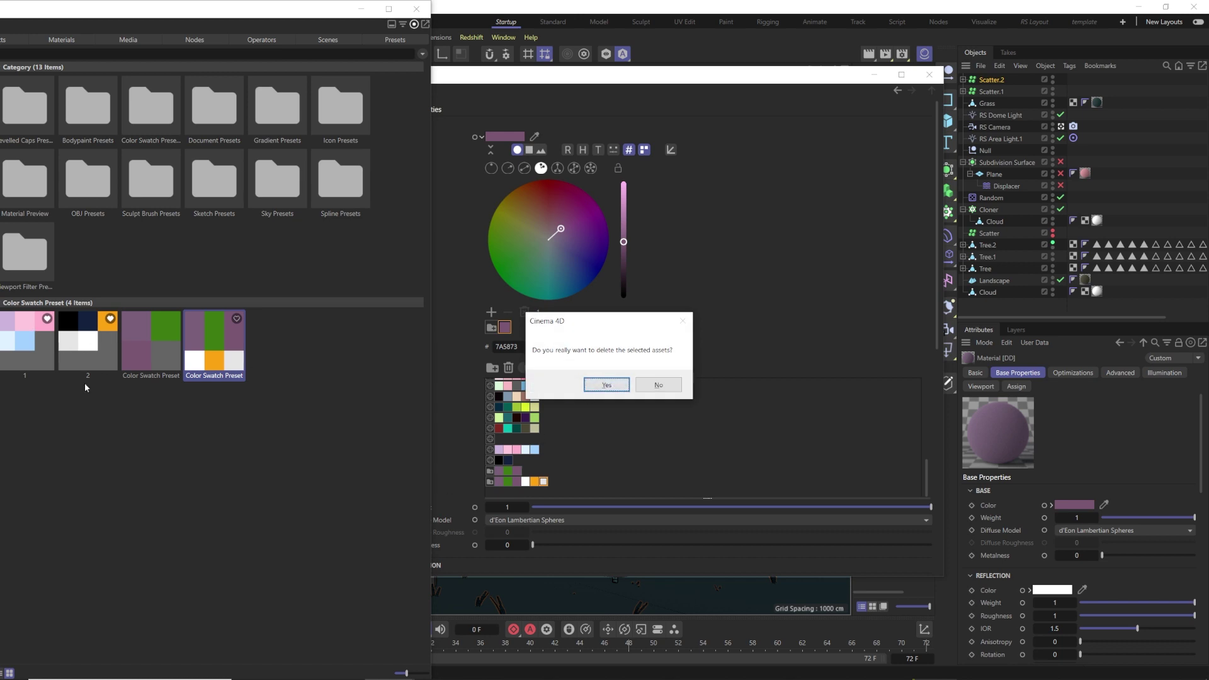
- Confirm the preset deletion and remove two leftover swatch groups from the palette
{"action": "key", "text": "Return"}
{"action": "left_click", "coordinate": [514, 471]}
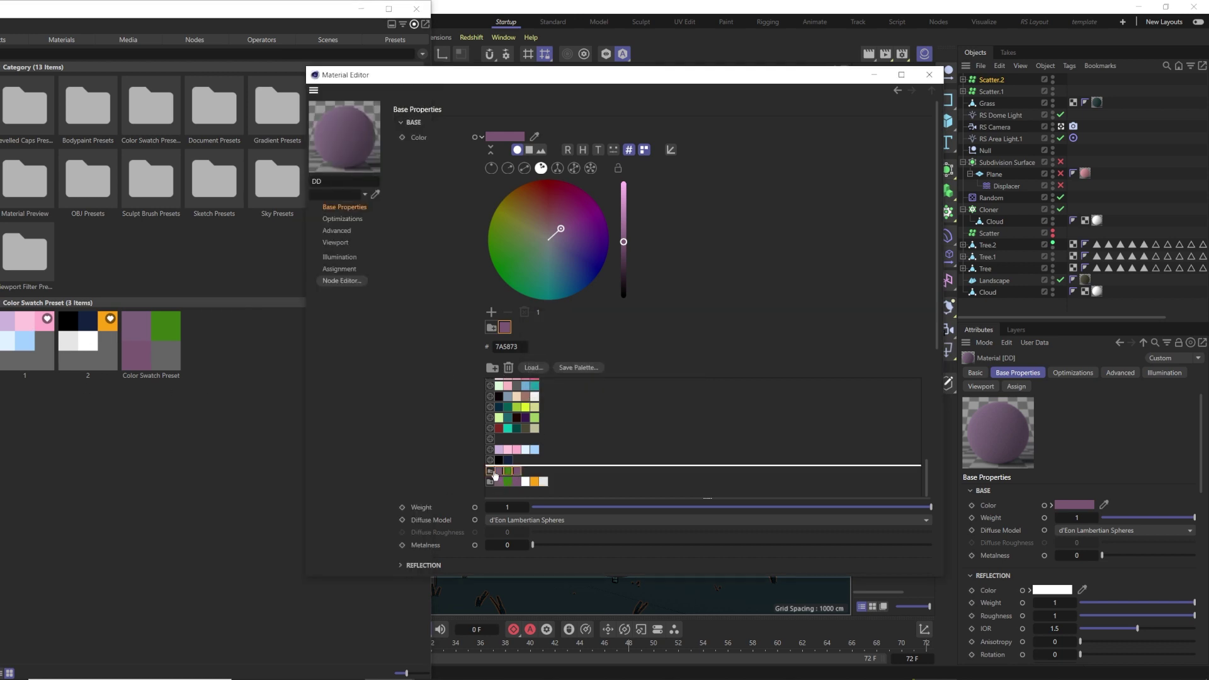
{"action": "key", "text": "Delete"}
{"action": "left_click", "coordinate": [625, 392]}
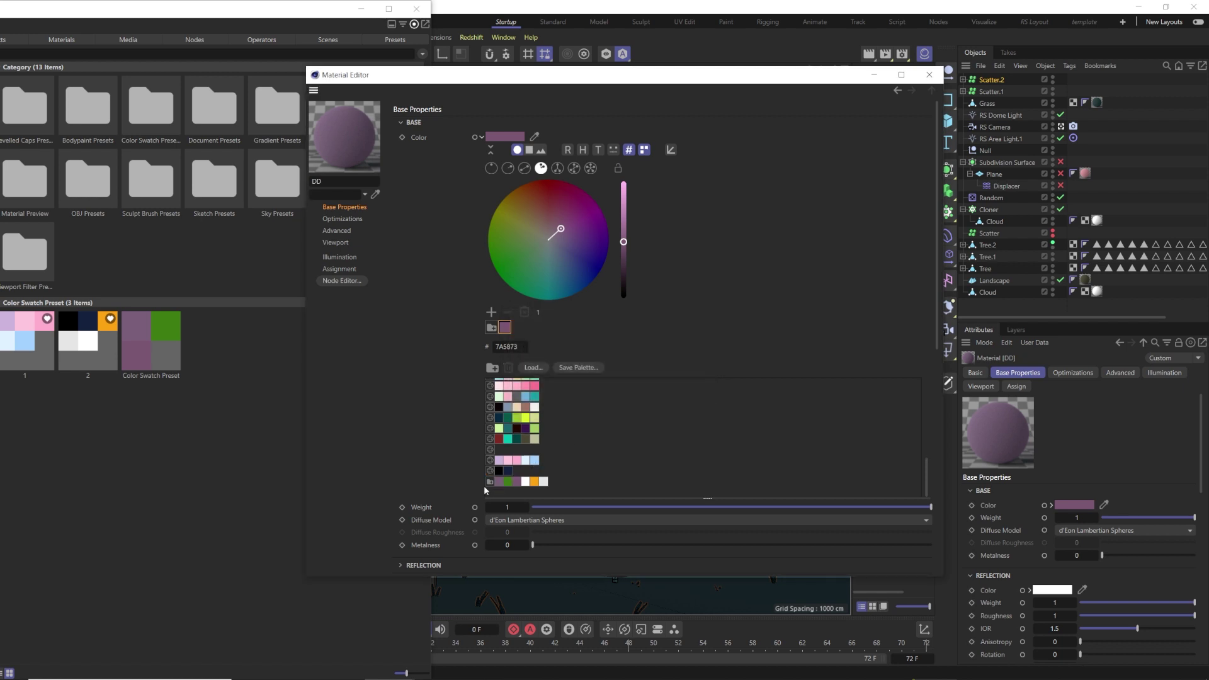
{"action": "key", "text": "Delete"}
{"action": "left_click", "coordinate": [622, 388]}
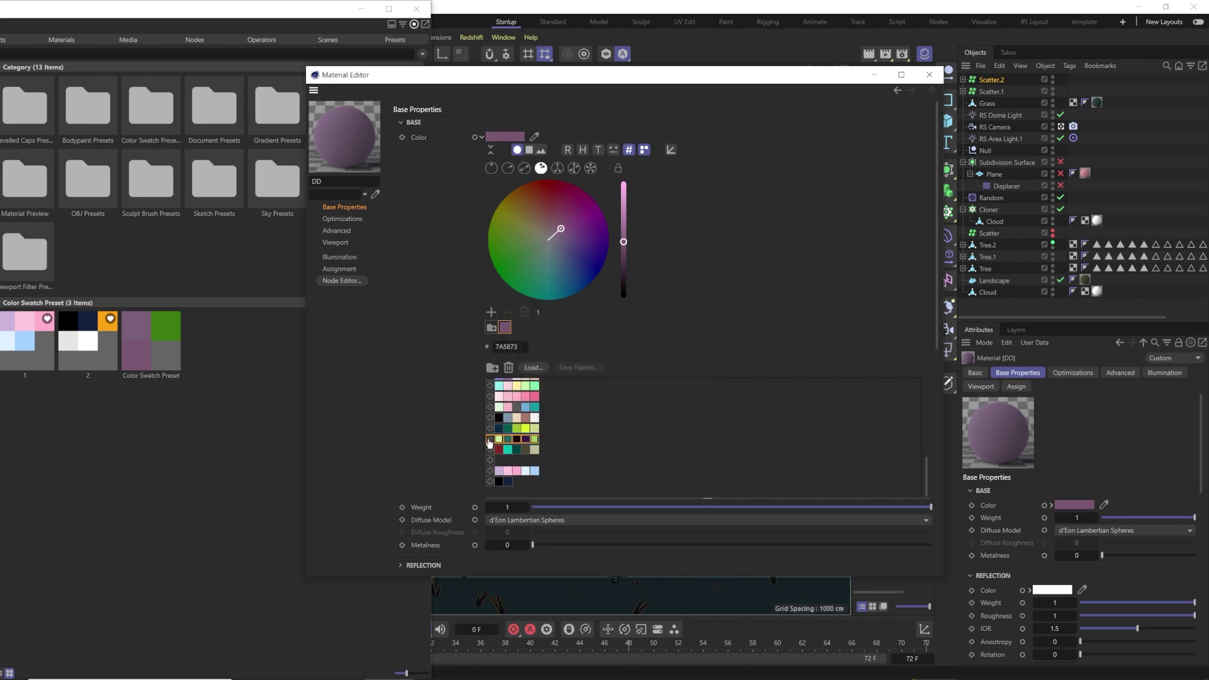
- Group five swatches into a new group and save the palette as a preset
{"action": "left_click_drag", "start_coordinate": [490, 443], "coordinate": [496, 490]}
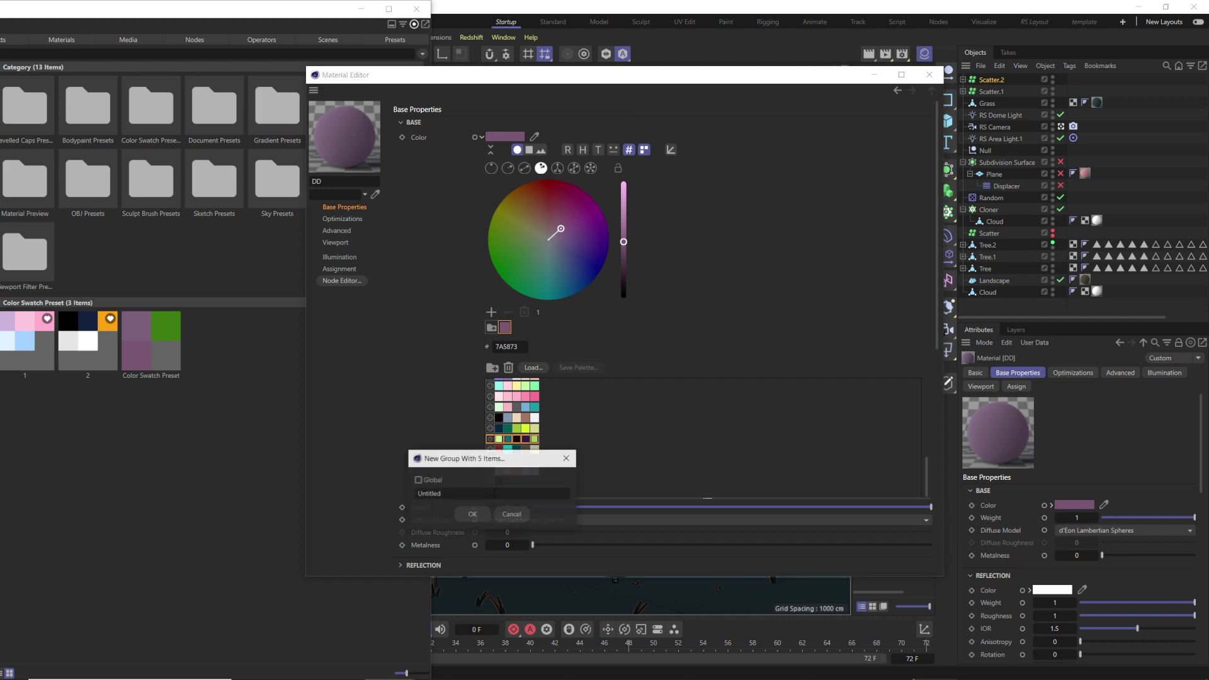
{"action": "left_click", "coordinate": [472, 515]}
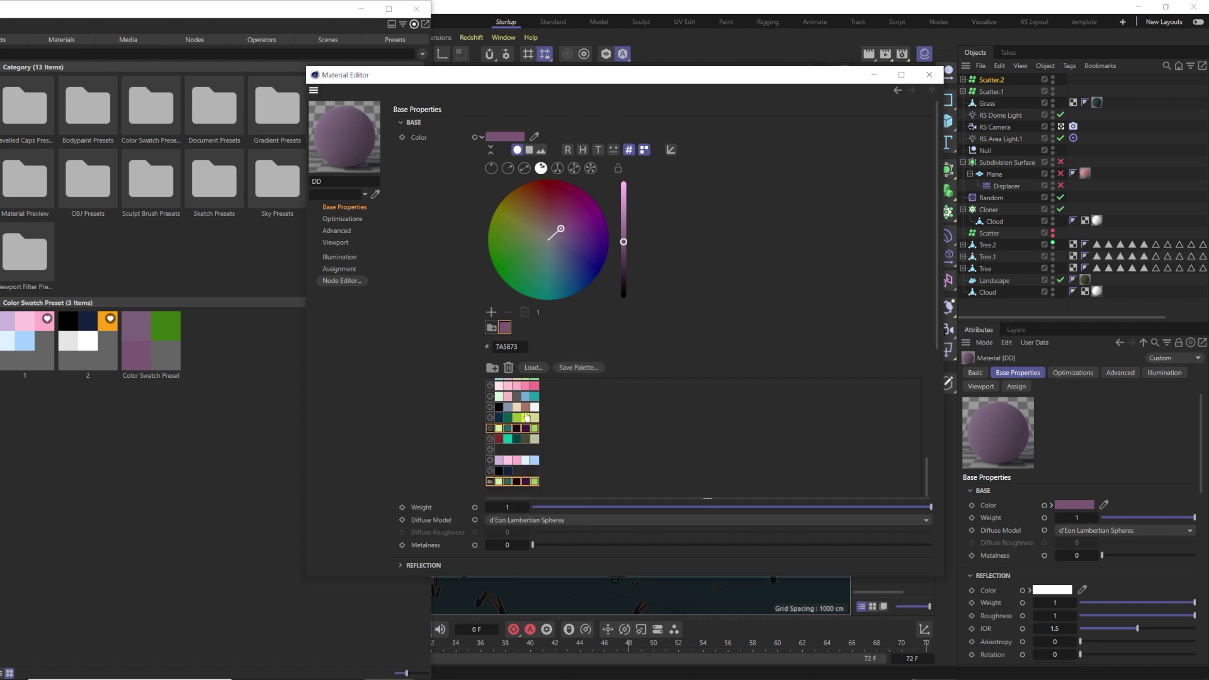
{"action": "left_click", "coordinate": [573, 368]}
{"action": "left_click", "coordinate": [552, 397]}
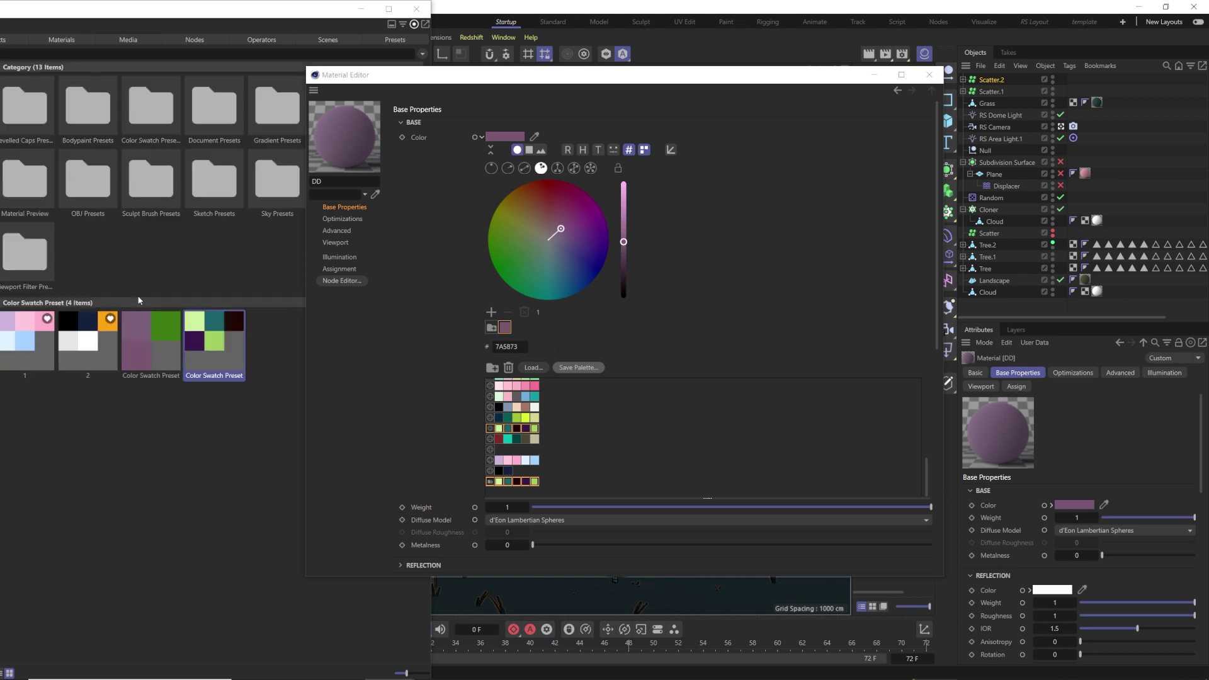
- Delete the leftover palette row and close the Material Editor
{"action": "left_click", "coordinate": [221, 388]}
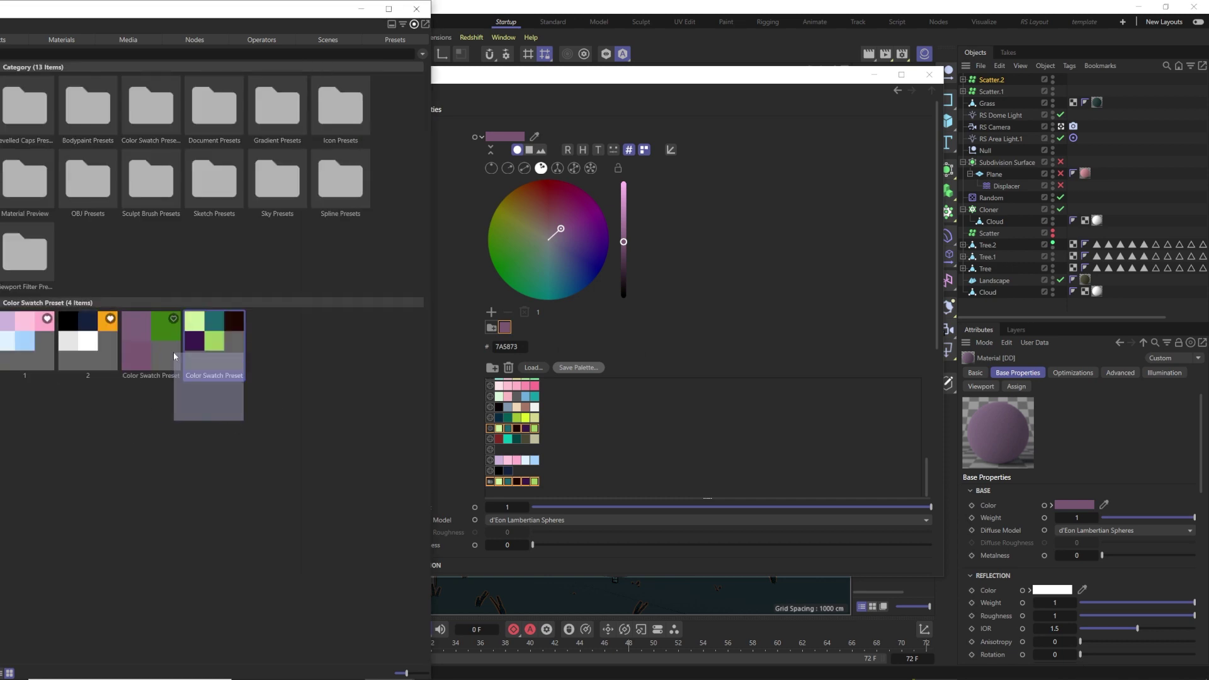
{"action": "left_click", "coordinate": [528, 512]}
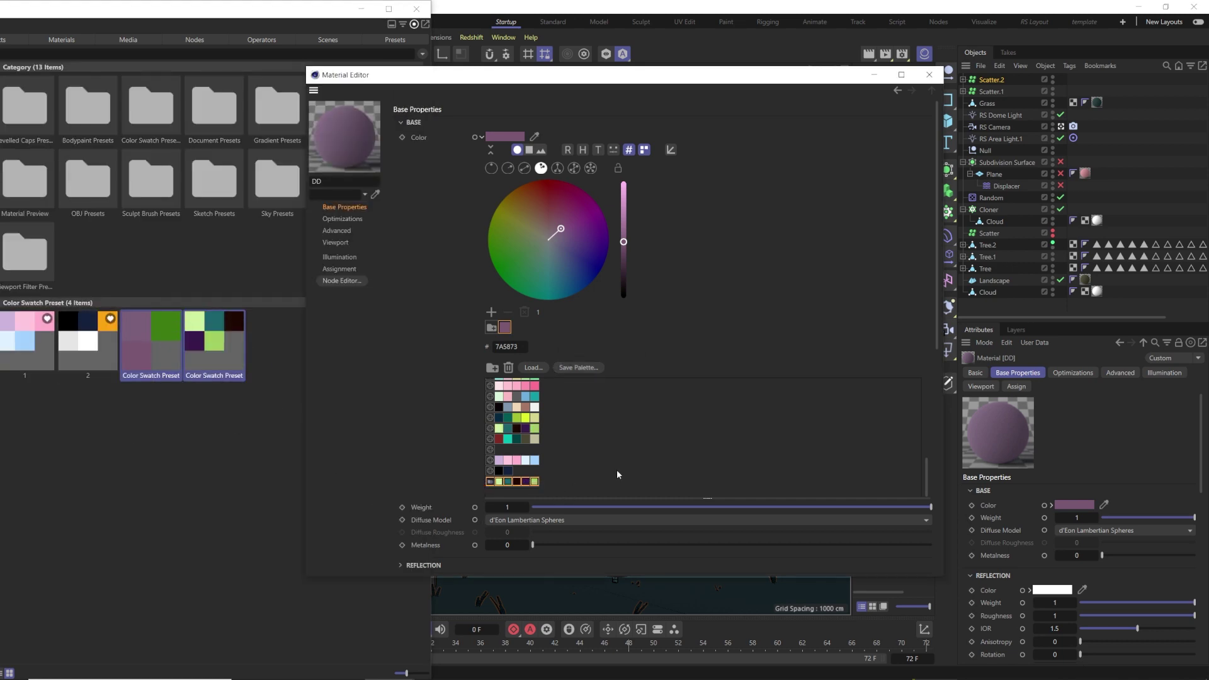
{"action": "key", "text": "Delete"}
{"action": "left_click", "coordinate": [623, 389]}
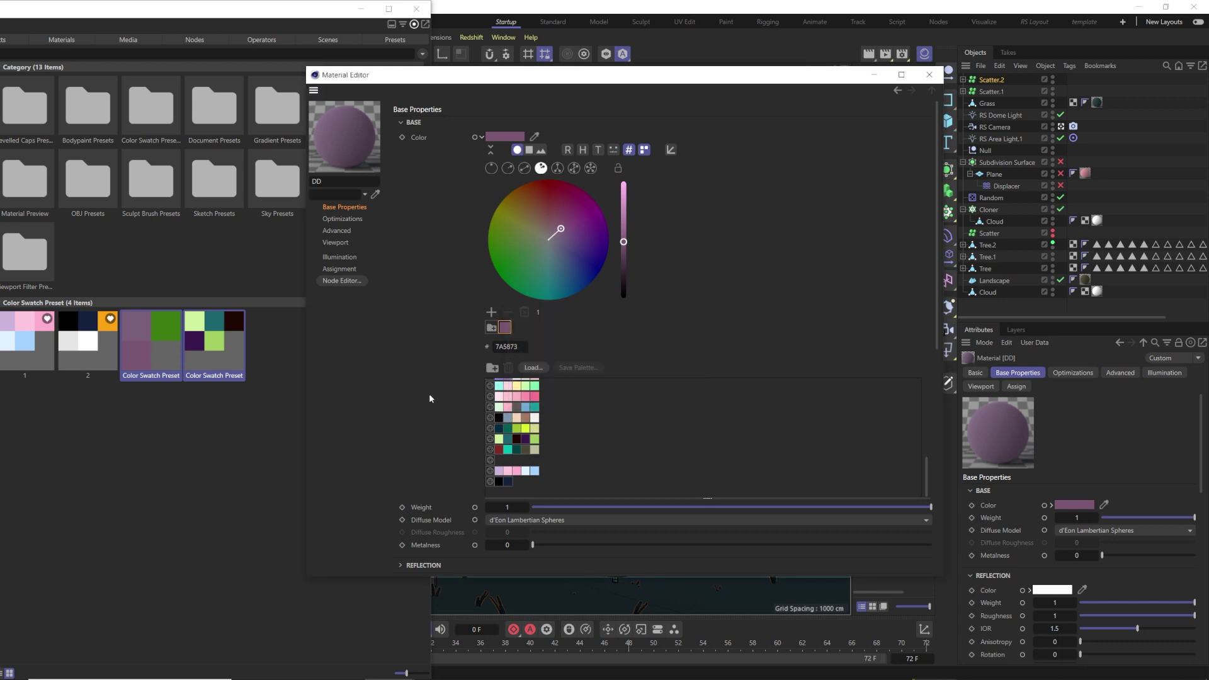
{"action": "scroll", "coordinate": [580, 455], "scroll_direction": "up", "scroll_amount": 10}
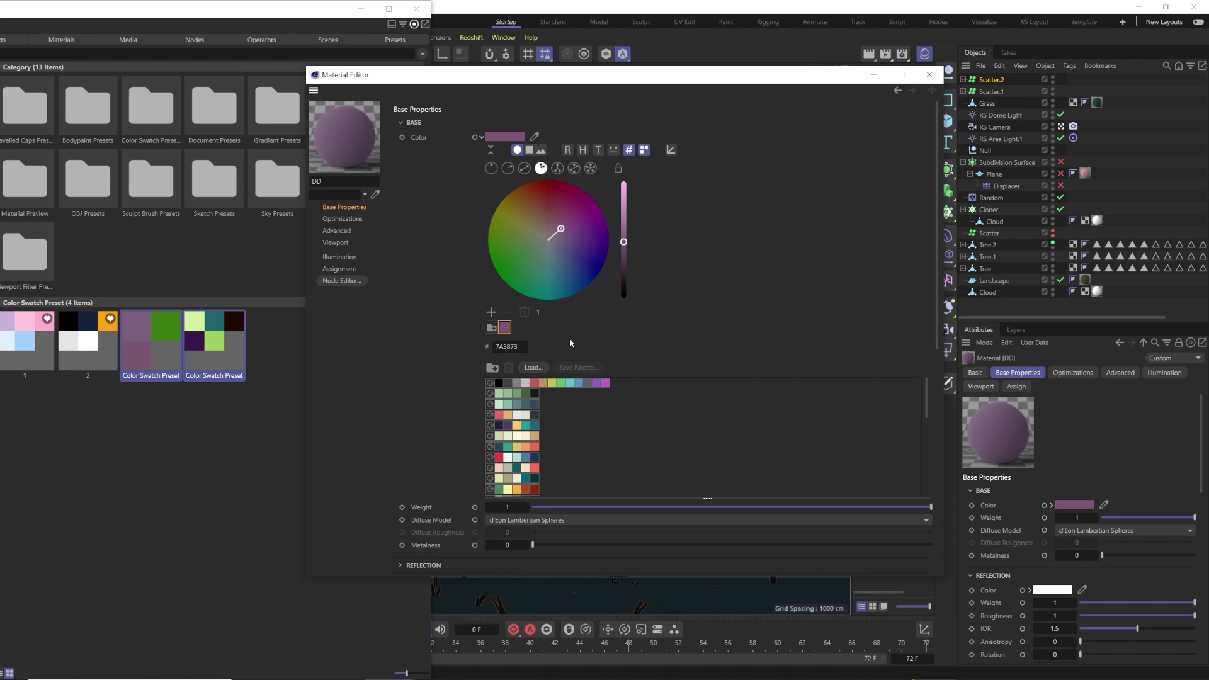
{"action": "left_click", "coordinate": [929, 75]}
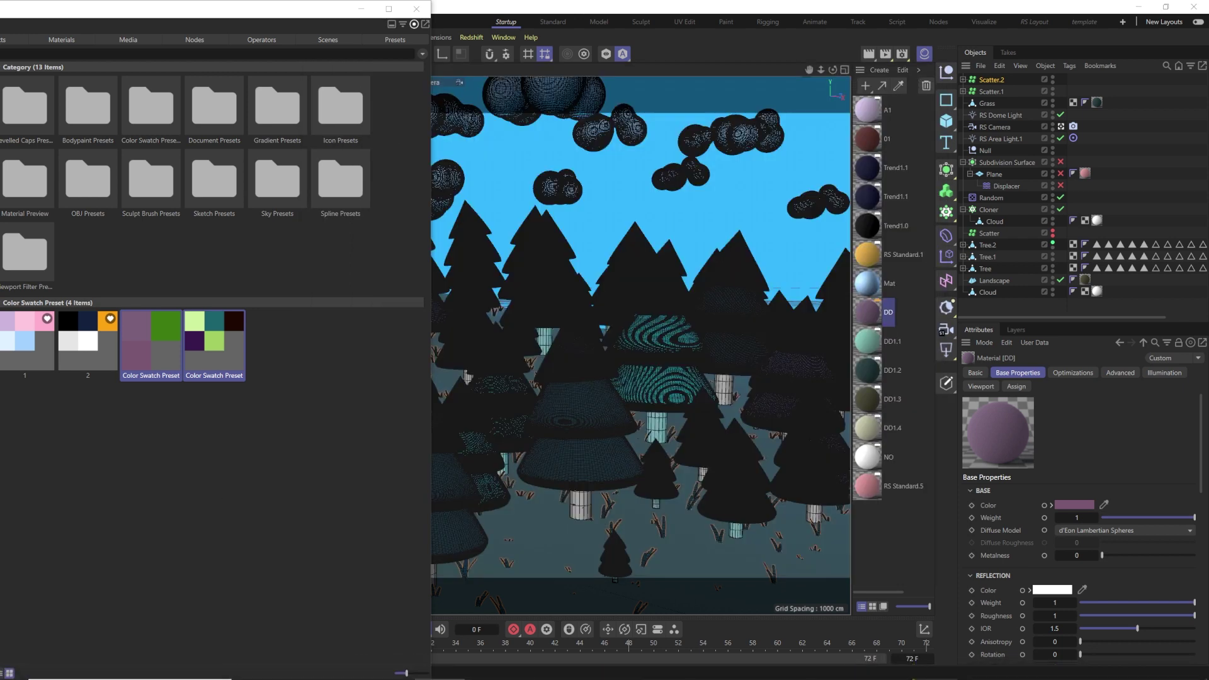
- Open the Coolors palette generator, regenerate palettes, and lock yellow F5F749
{"action": "key", "text": "alt+Tab"}
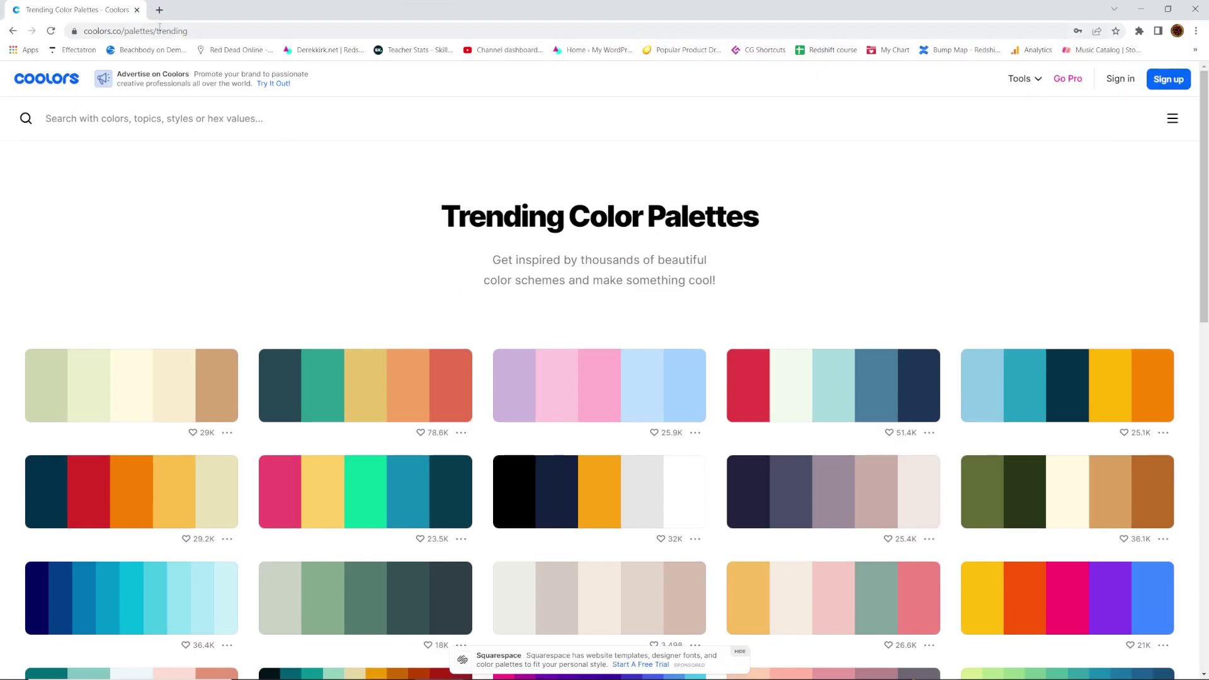
{"action": "left_click", "coordinate": [36, 82]}
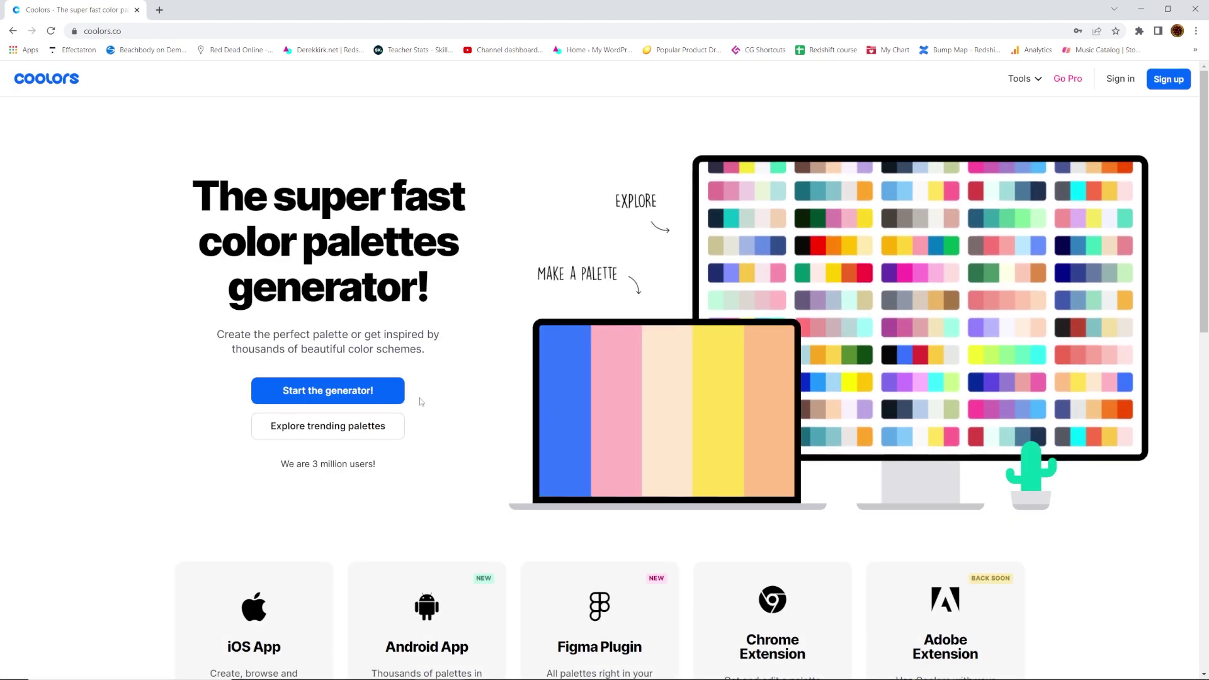
{"action": "left_click", "coordinate": [360, 392]}
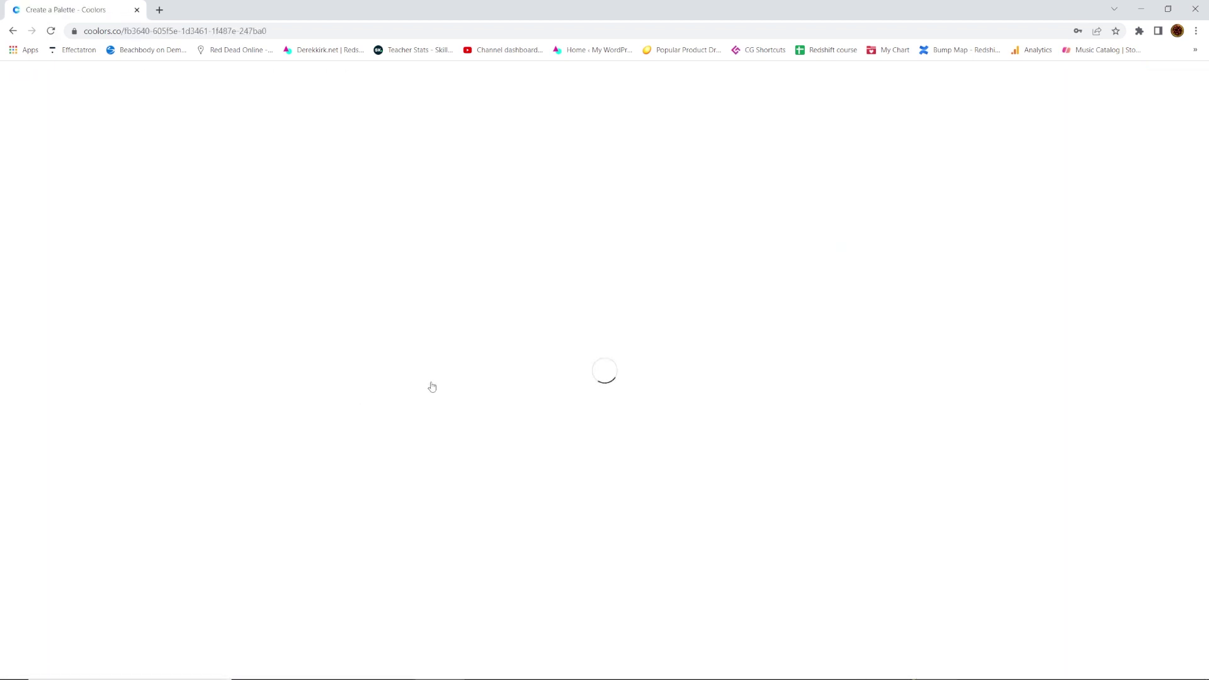
{"action": "key", "text": "space"}
{"action": "key", "text": "space"}
{"action": "key", "text": "space"}
{"action": "key", "text": "space"}
{"action": "key", "text": "space"}
{"action": "key", "text": "space"}
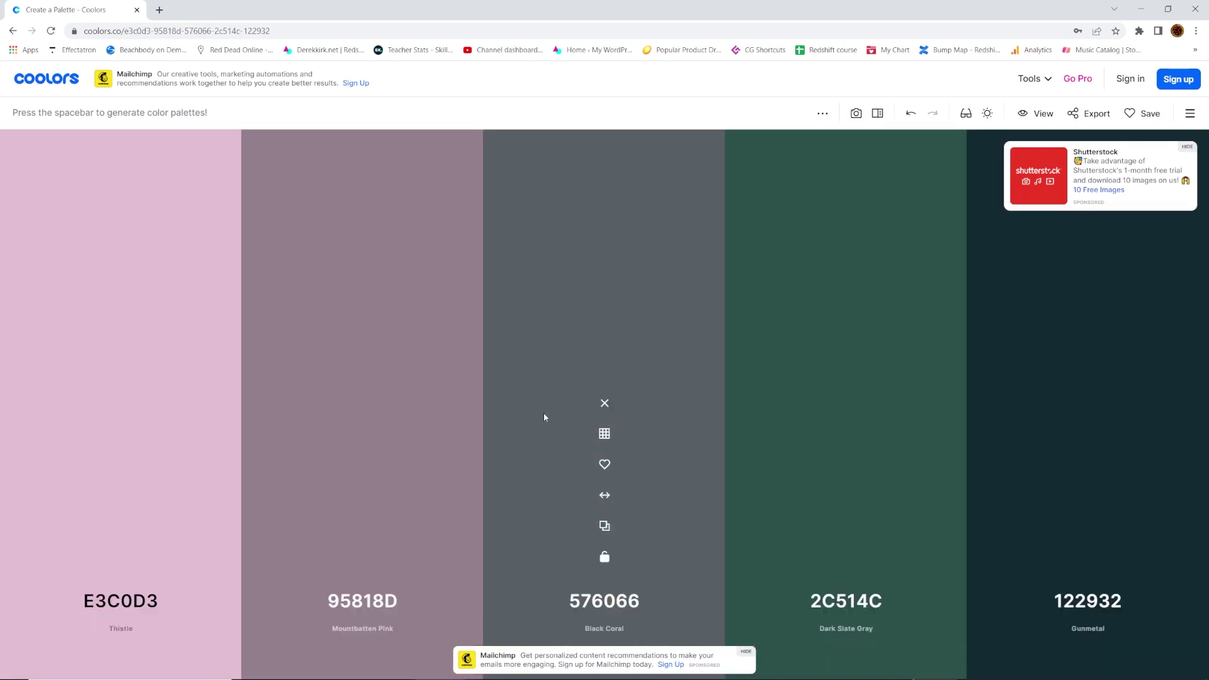
{"action": "key", "text": "space"}
{"action": "key", "text": "space"}
{"action": "key", "text": "space"}
{"action": "key", "text": "space"}
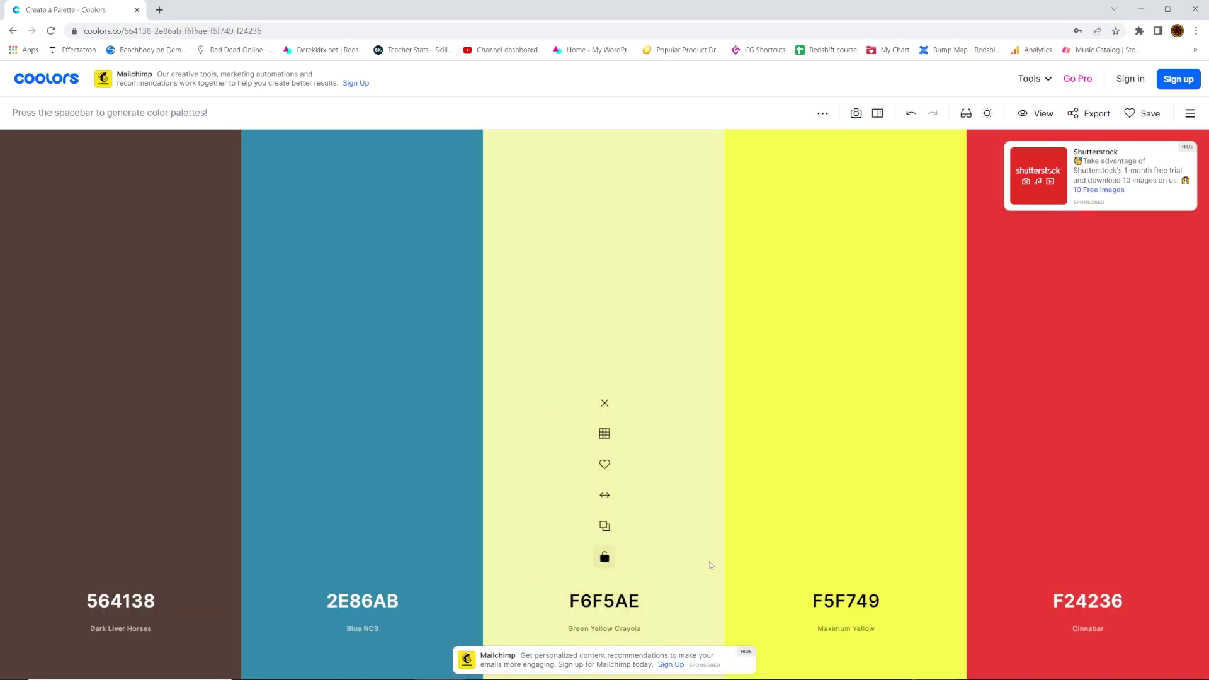
{"action": "left_click", "coordinate": [846, 557]}
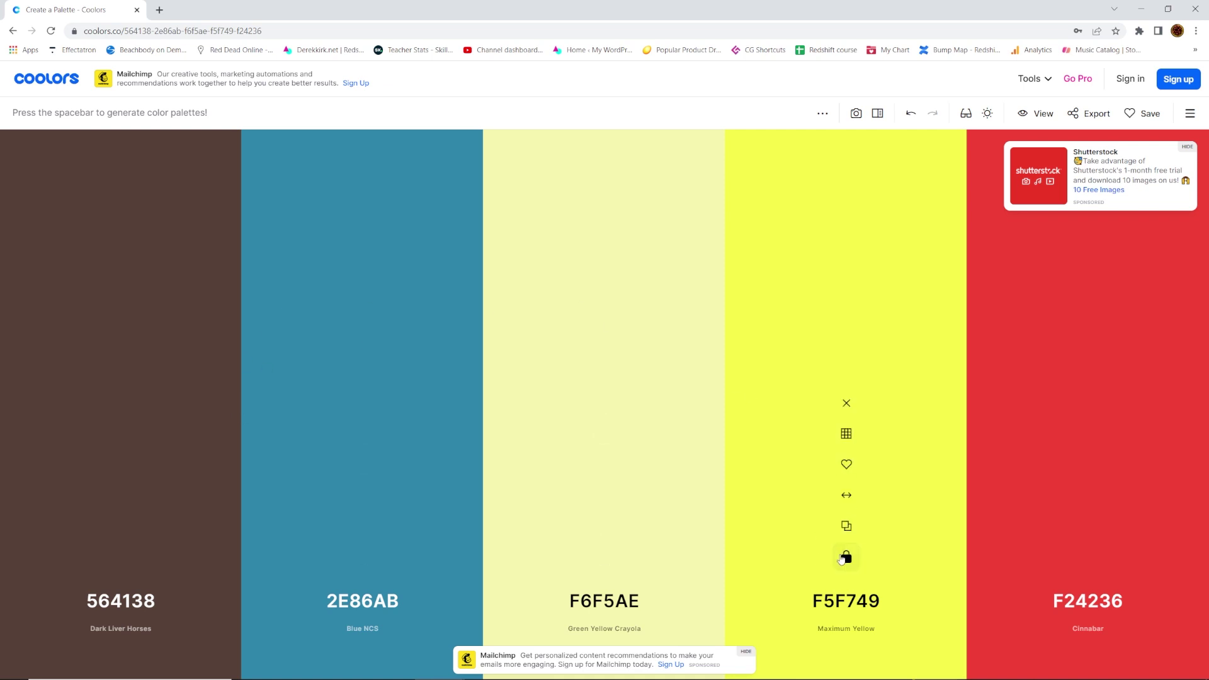
{"action": "key", "text": "space"}
{"action": "key", "text": "space"}
{"action": "key", "text": "space"}
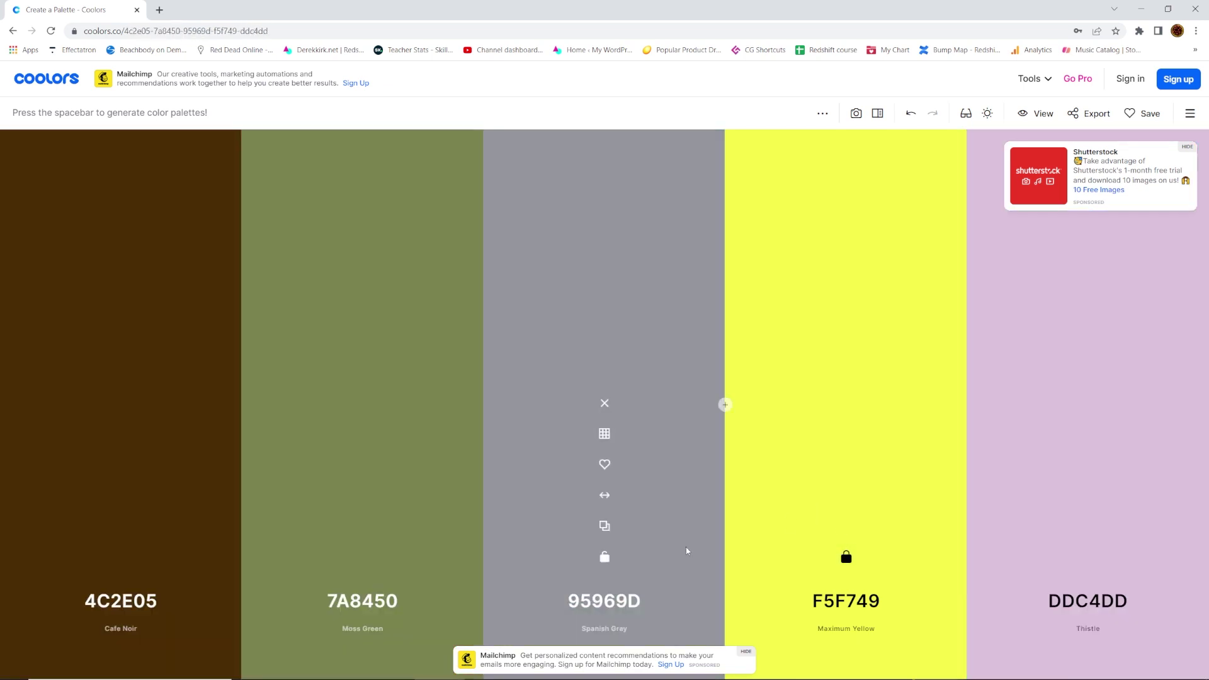
- Keep regenerating while locking Paradise Pink EA526F, Dark Byzantium 51344D and Xanthic F2F230
{"action": "key", "text": "space"}
{"action": "left_click", "coordinate": [604, 556]}
{"action": "key", "text": "space"}
{"action": "key", "text": "space"}
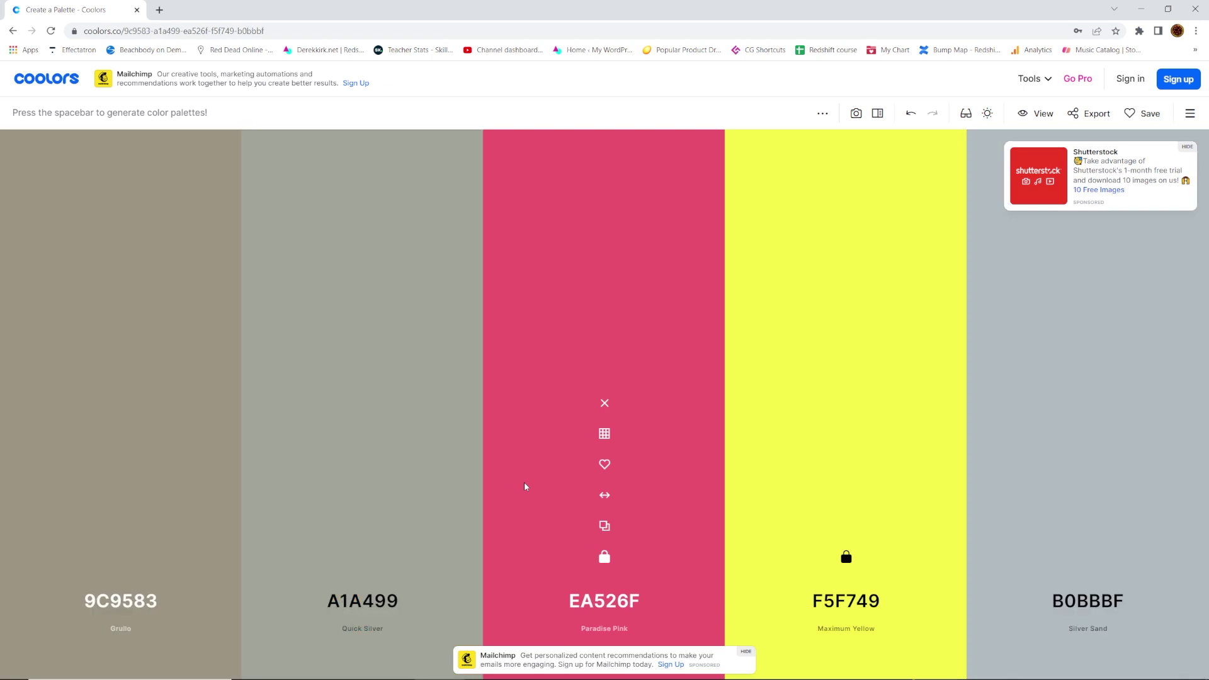
{"action": "key", "text": "space"}
{"action": "left_click", "coordinate": [362, 556]}
{"action": "key", "text": "space"}
{"action": "key", "text": "space"}
{"action": "key", "text": "space"}
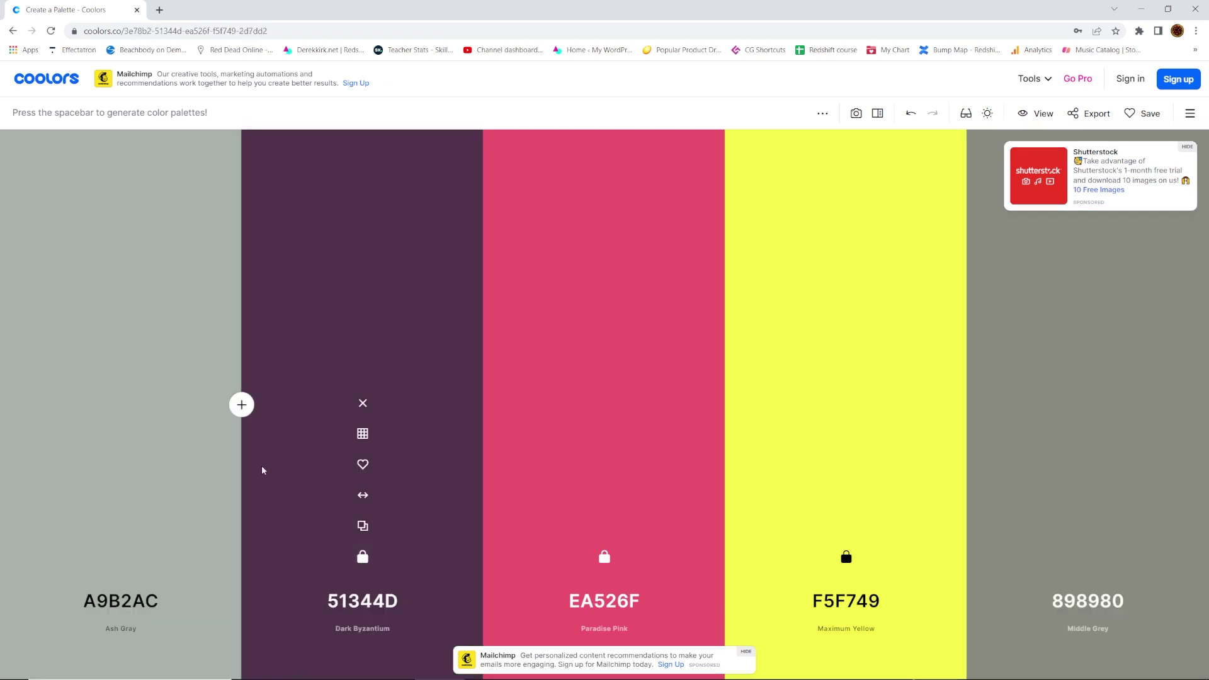
{"action": "key", "text": "space"}
{"action": "key", "text": "space"}
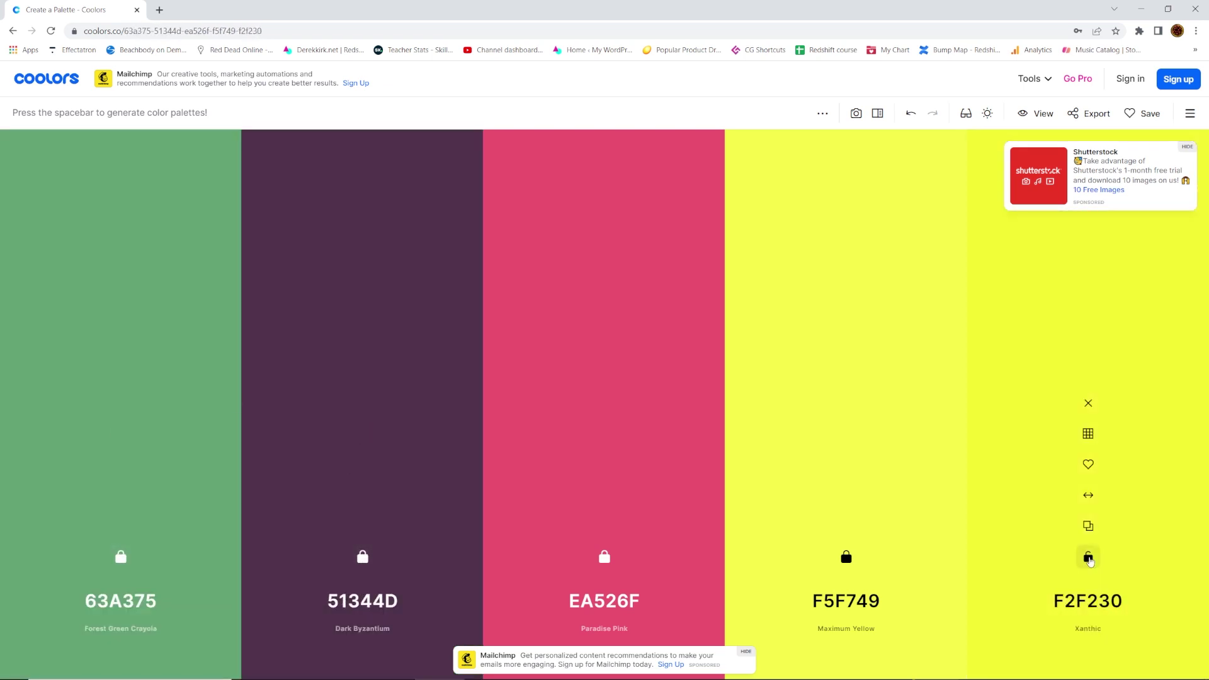
{"action": "left_click", "coordinate": [1088, 557]}
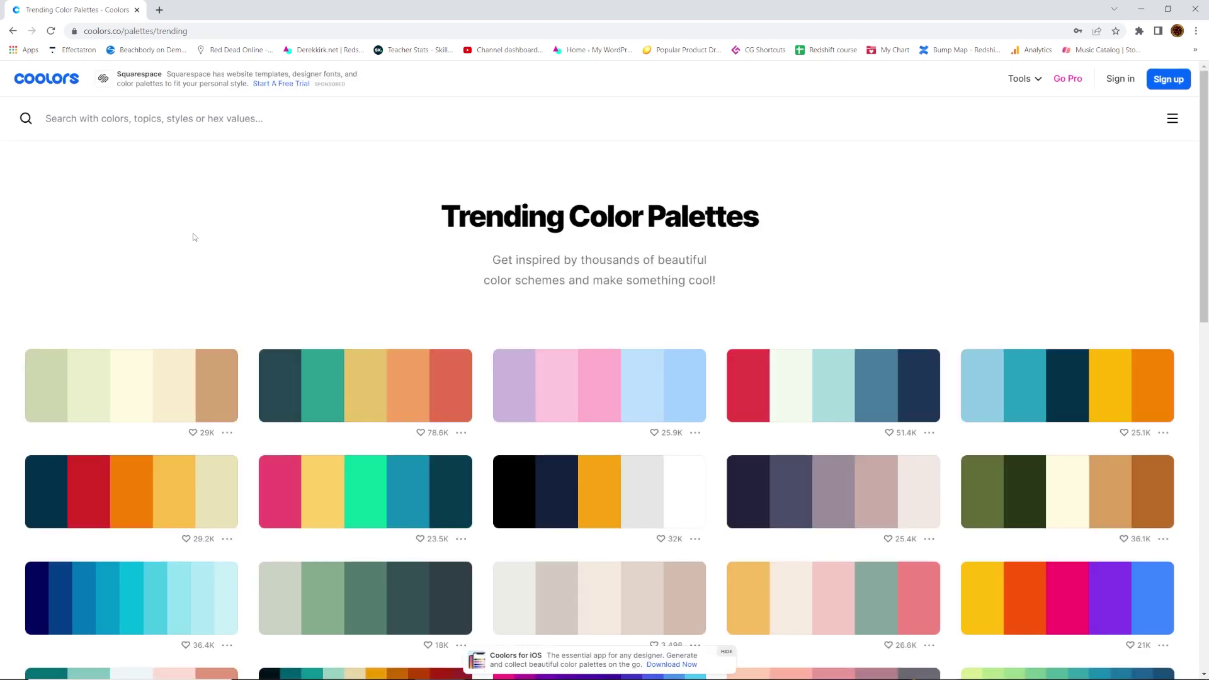
- Set the Coolors palette gallery order to Popular and shrink the browser beside Cinema 4D
{"action": "scroll", "coordinate": [666, 384], "scroll_direction": "down", "scroll_amount": 4}
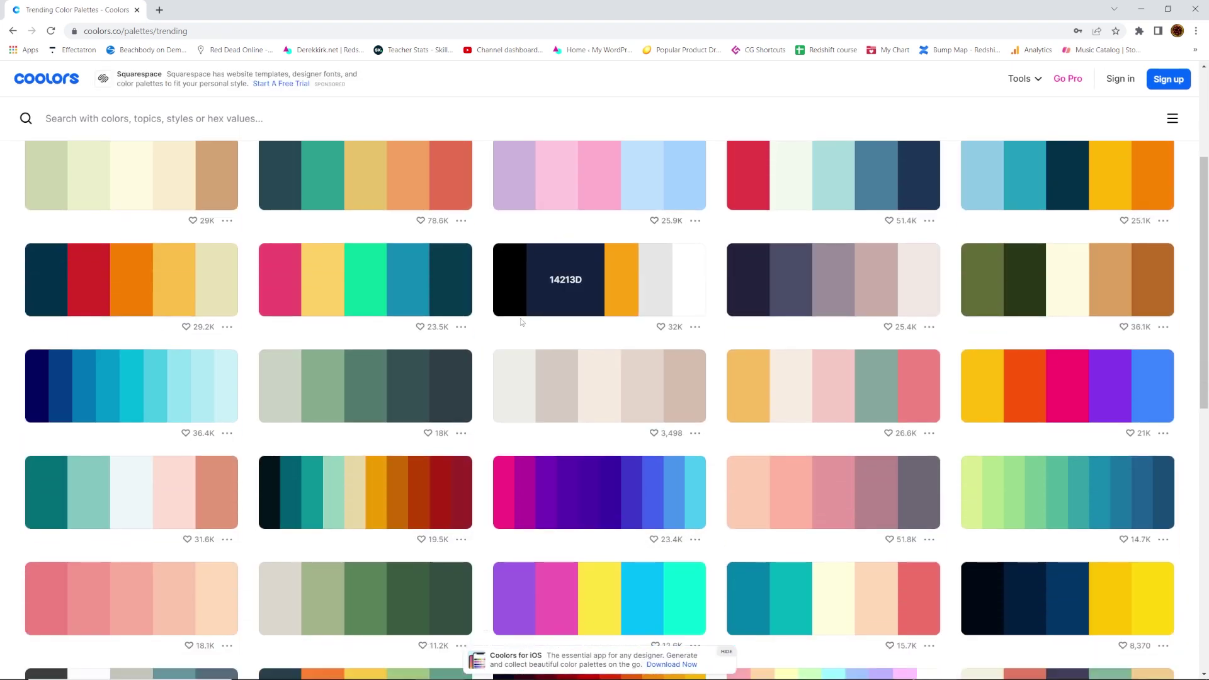
{"action": "scroll", "coordinate": [532, 347], "scroll_direction": "up", "scroll_amount": 4}
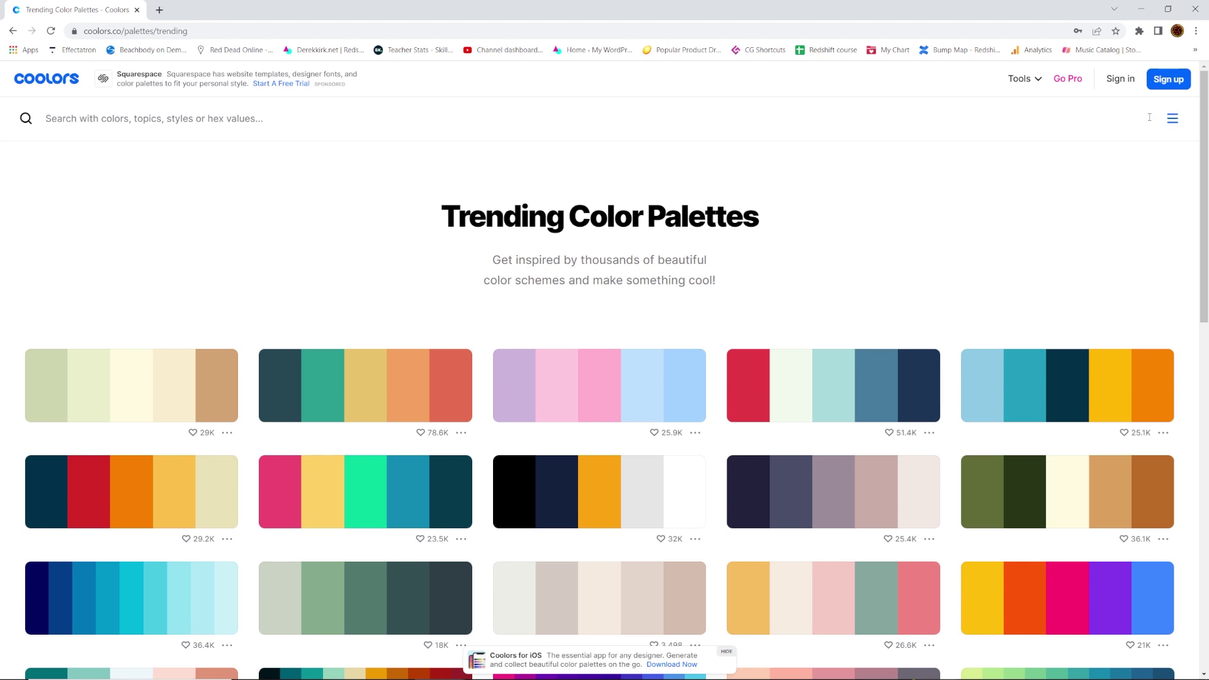
{"action": "left_click", "coordinate": [95, 109]}
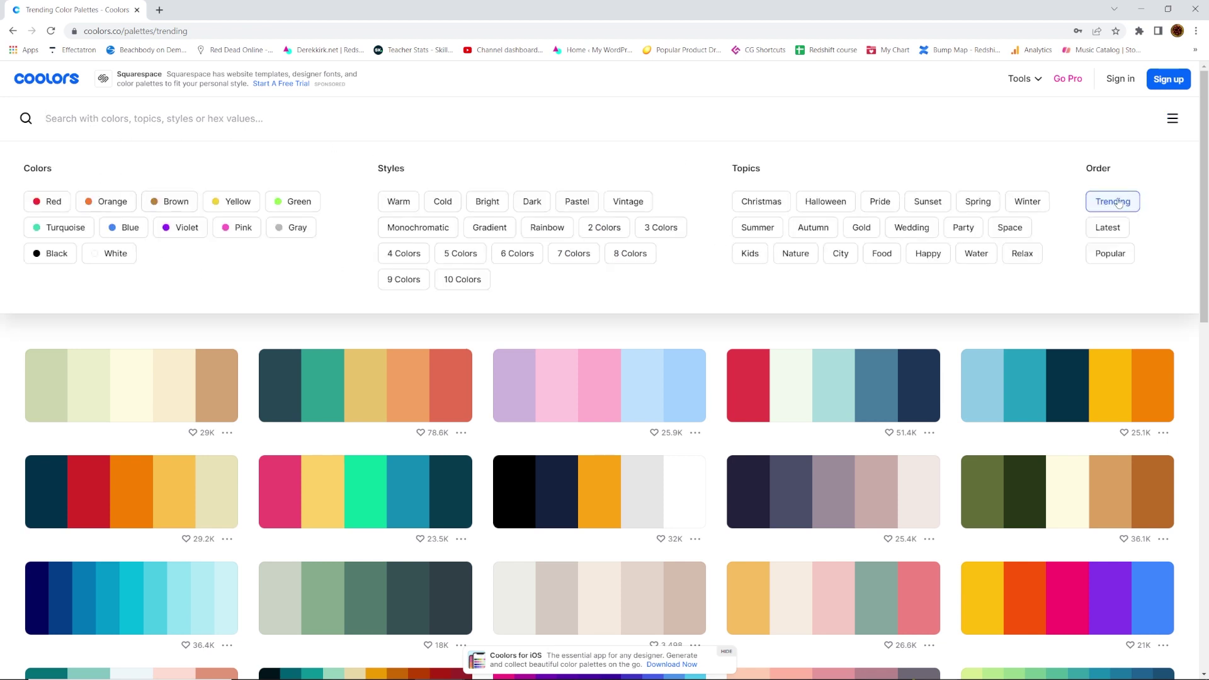
{"action": "left_click", "coordinate": [1084, 227]}
{"action": "left_click", "coordinate": [1101, 253]}
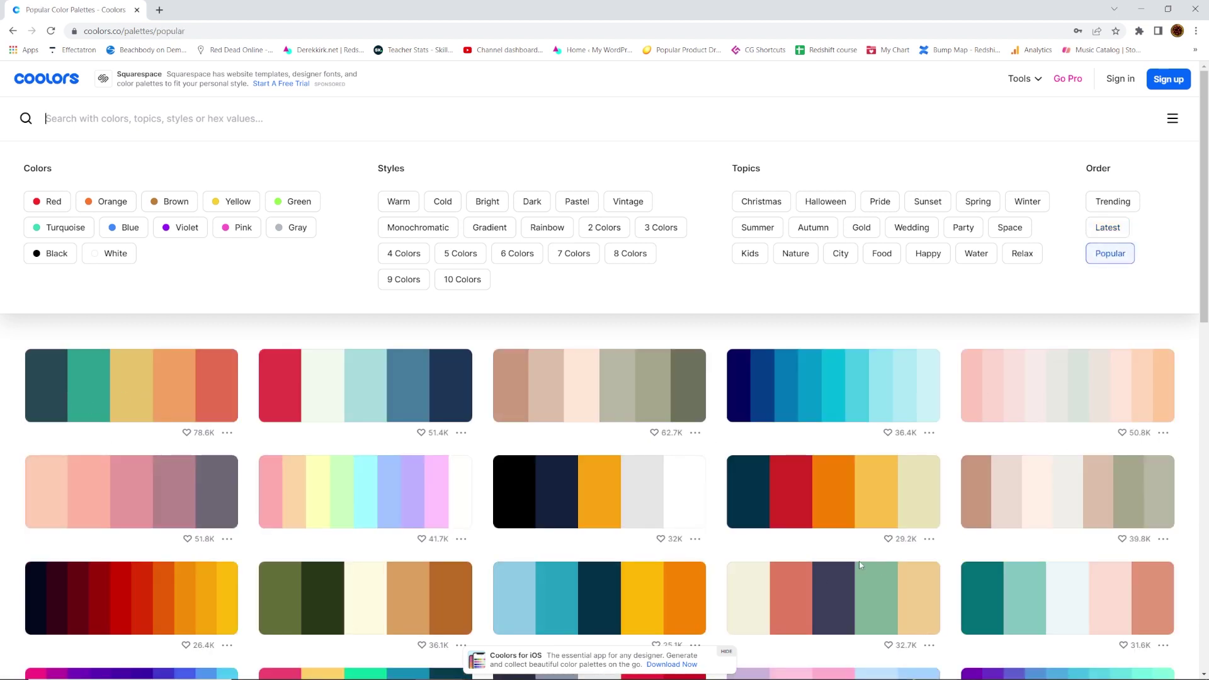
{"action": "scroll", "coordinate": [406, 345], "scroll_direction": "down", "scroll_amount": 5}
{"action": "scroll", "coordinate": [56, 374], "scroll_direction": "up", "scroll_amount": 5}
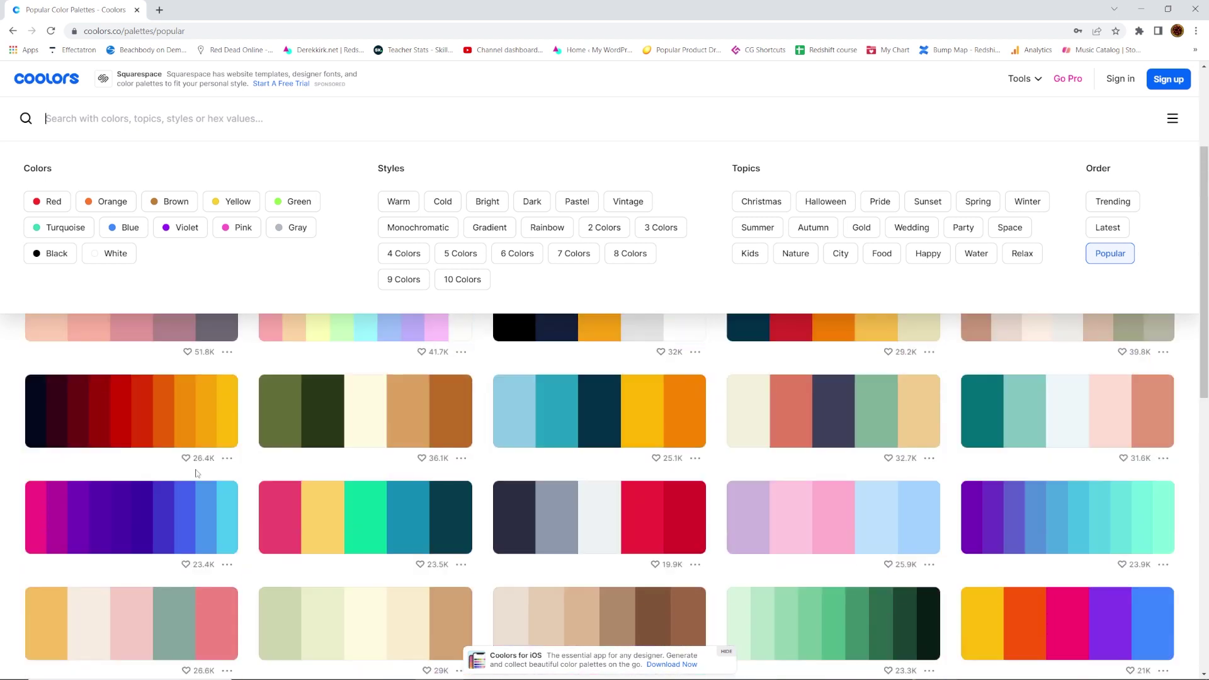
{"action": "left_click", "coordinate": [161, 333]}
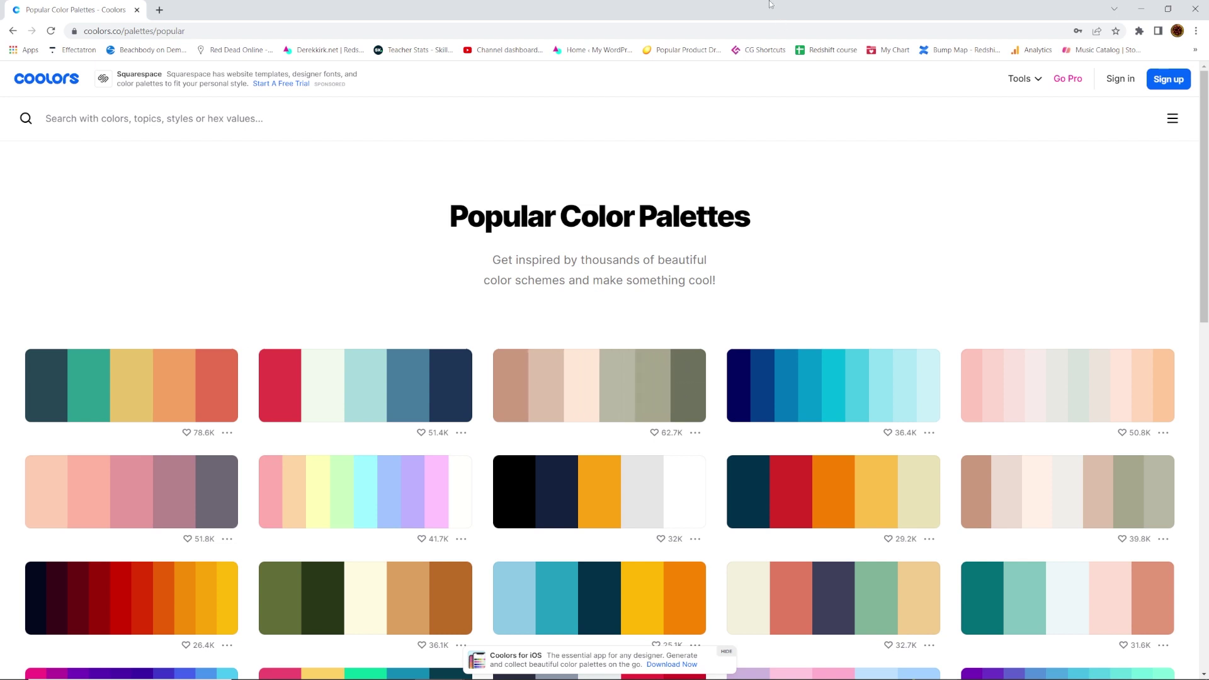
{"action": "left_click_drag", "start_coordinate": [649, 10], "coordinate": [302, 111]}
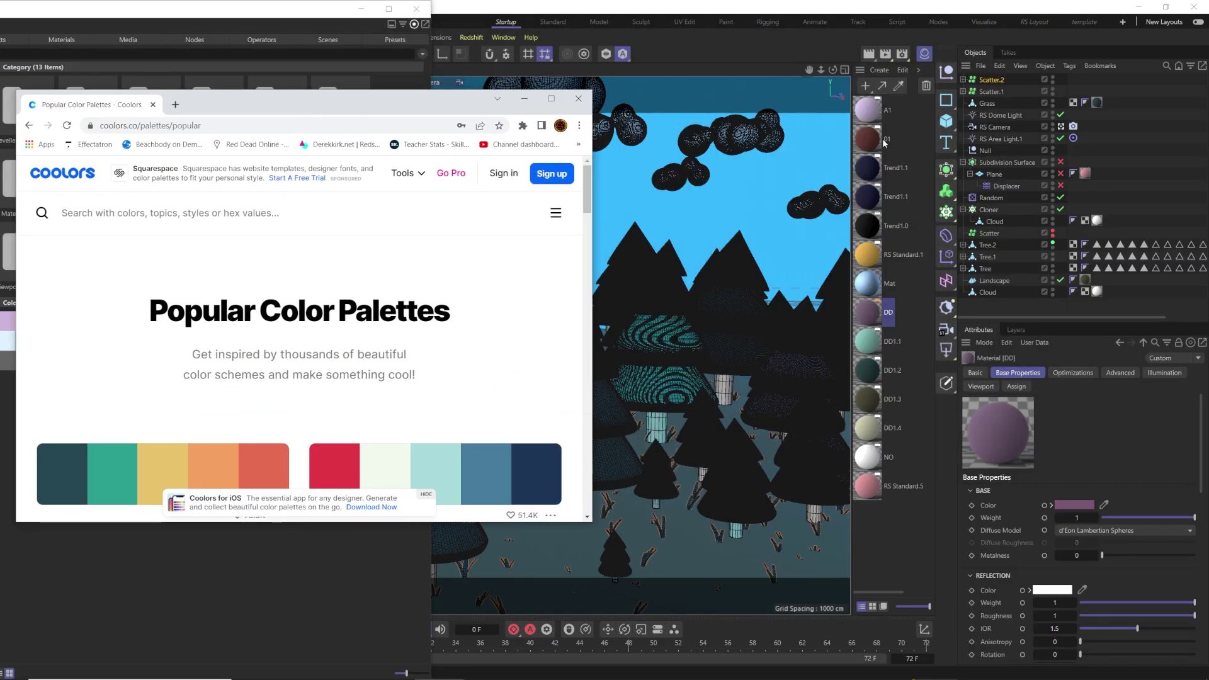
- Open the DD material, copy dark teal 264653 from Coolors, and focus its hex field
{"action": "double_click", "coordinate": [875, 313]}
{"action": "left_click_drag", "start_coordinate": [743, 167], "coordinate": [738, 129]}
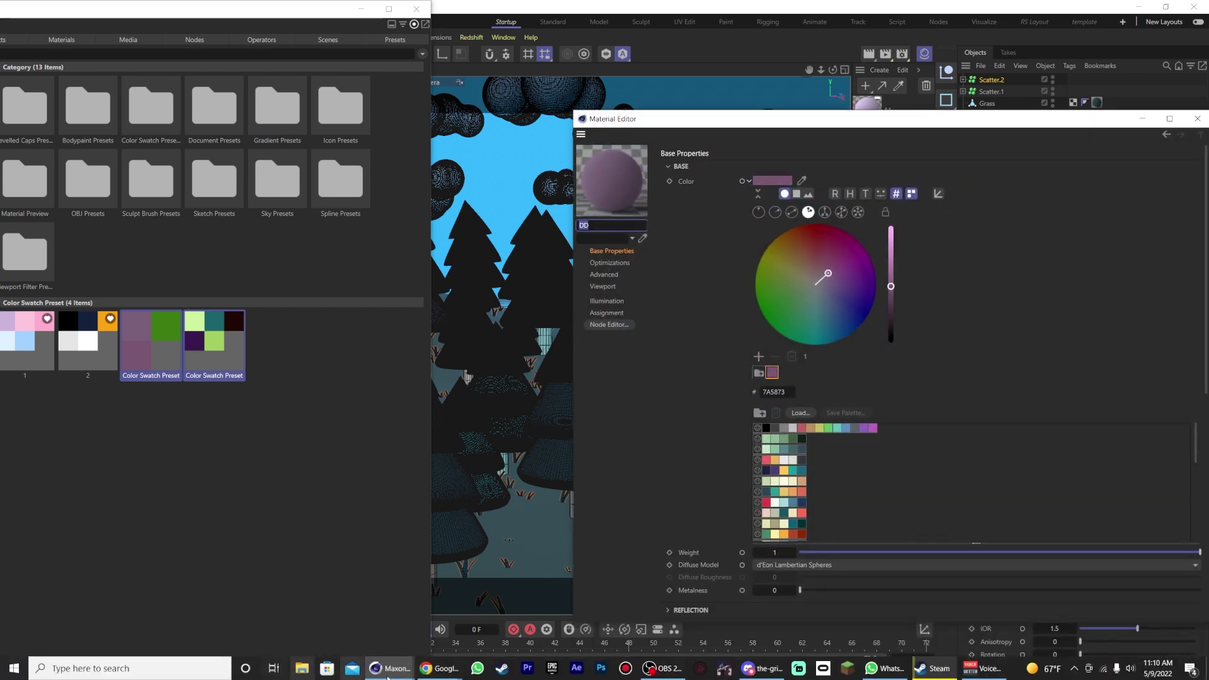
{"action": "mouse_move", "coordinate": [441, 667]}
{"action": "left_click", "coordinate": [504, 614]}
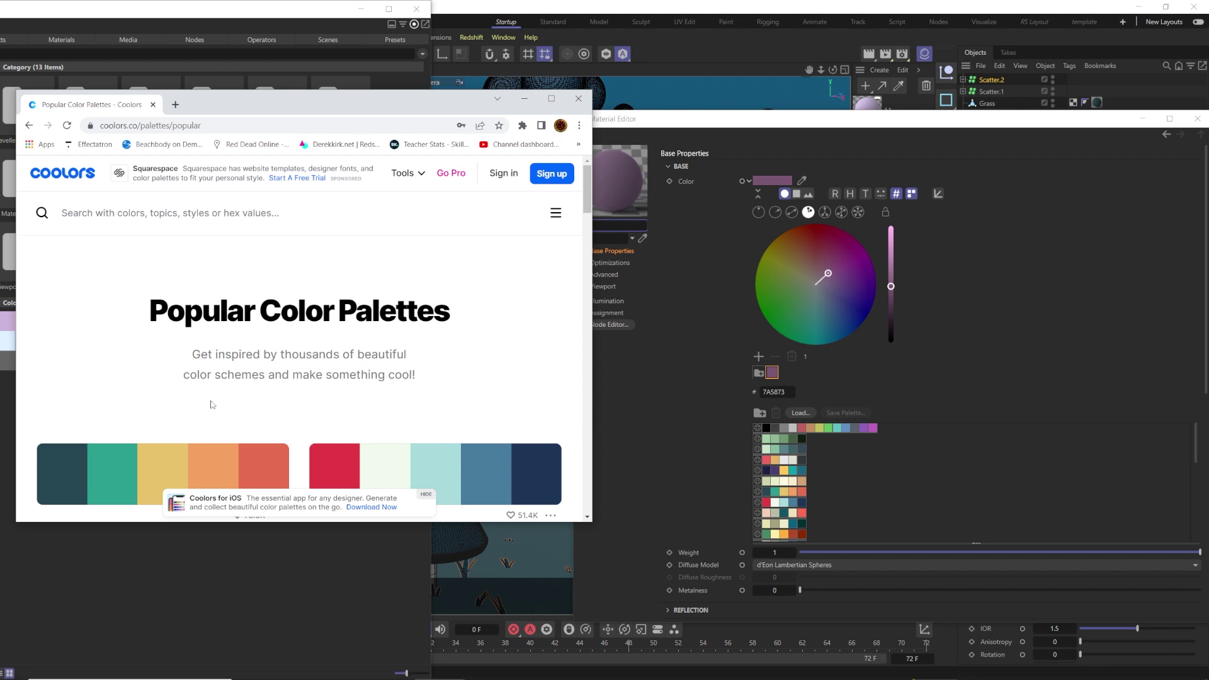
{"action": "scroll", "coordinate": [75, 355], "scroll_direction": "down", "scroll_amount": 2}
{"action": "left_click", "coordinate": [74, 357]}
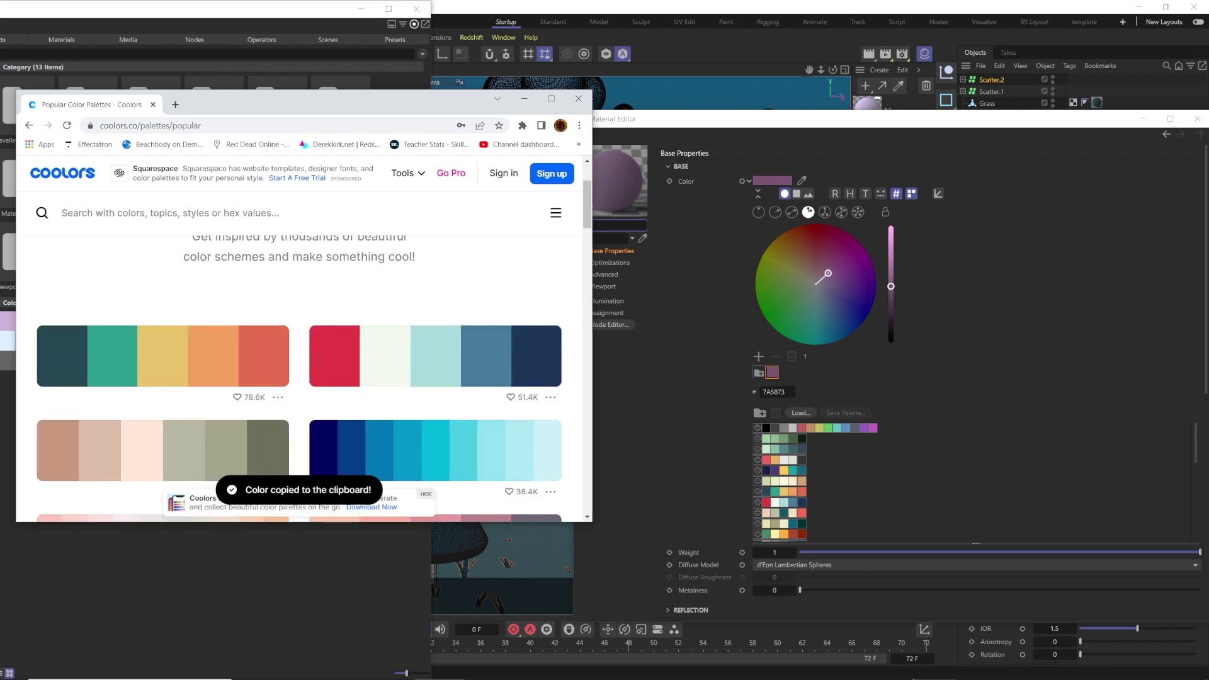
{"action": "left_click", "coordinate": [775, 391]}
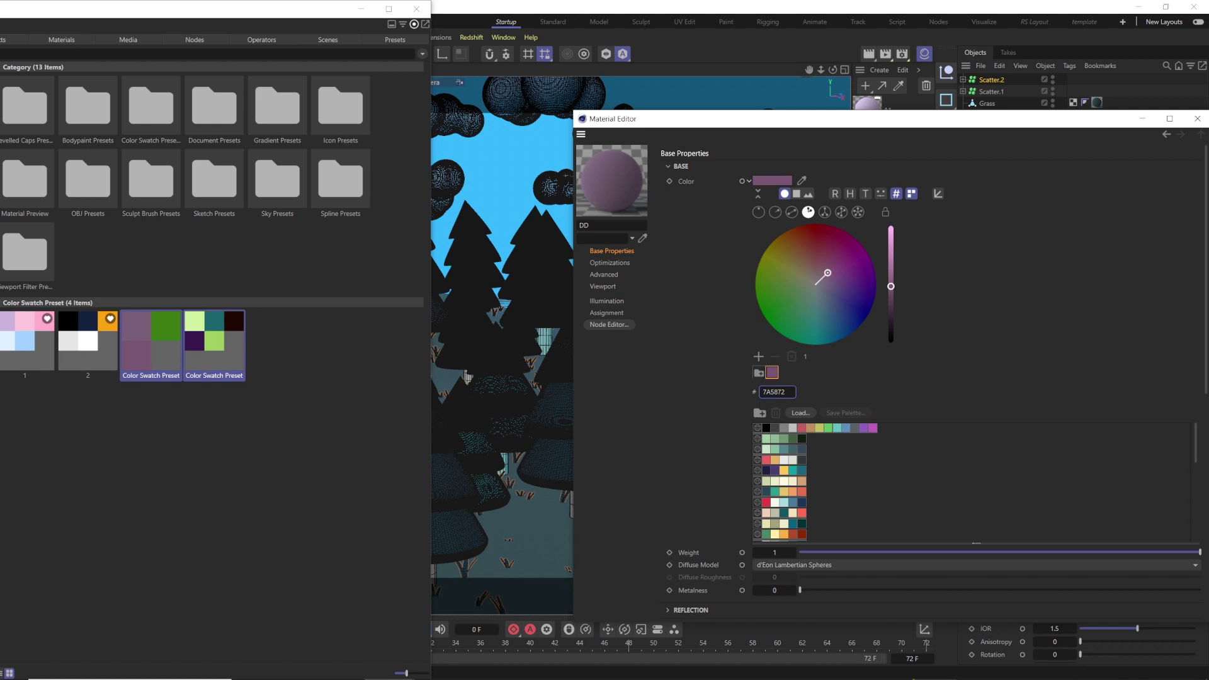
- Bring Coolors forward again and switch to Adobe Color's Explore page
{"action": "mouse_move", "coordinate": [441, 668]}
{"action": "left_click", "coordinate": [507, 624]}
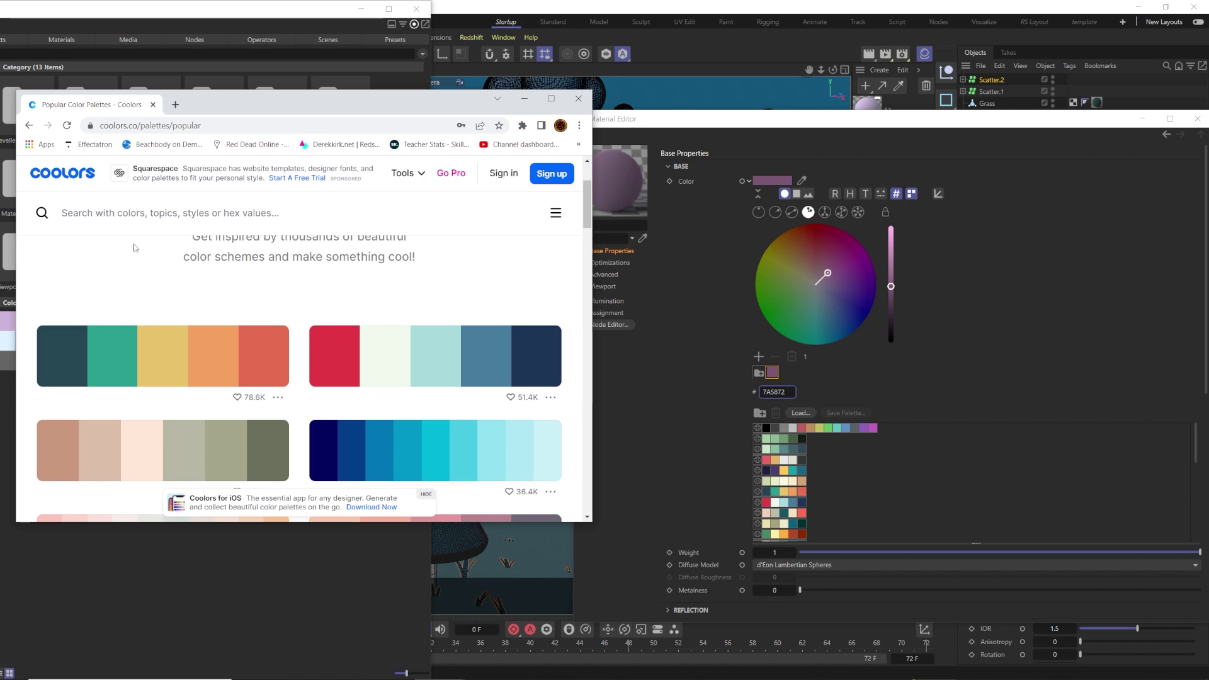
{"action": "key", "text": "alt+Tab"}
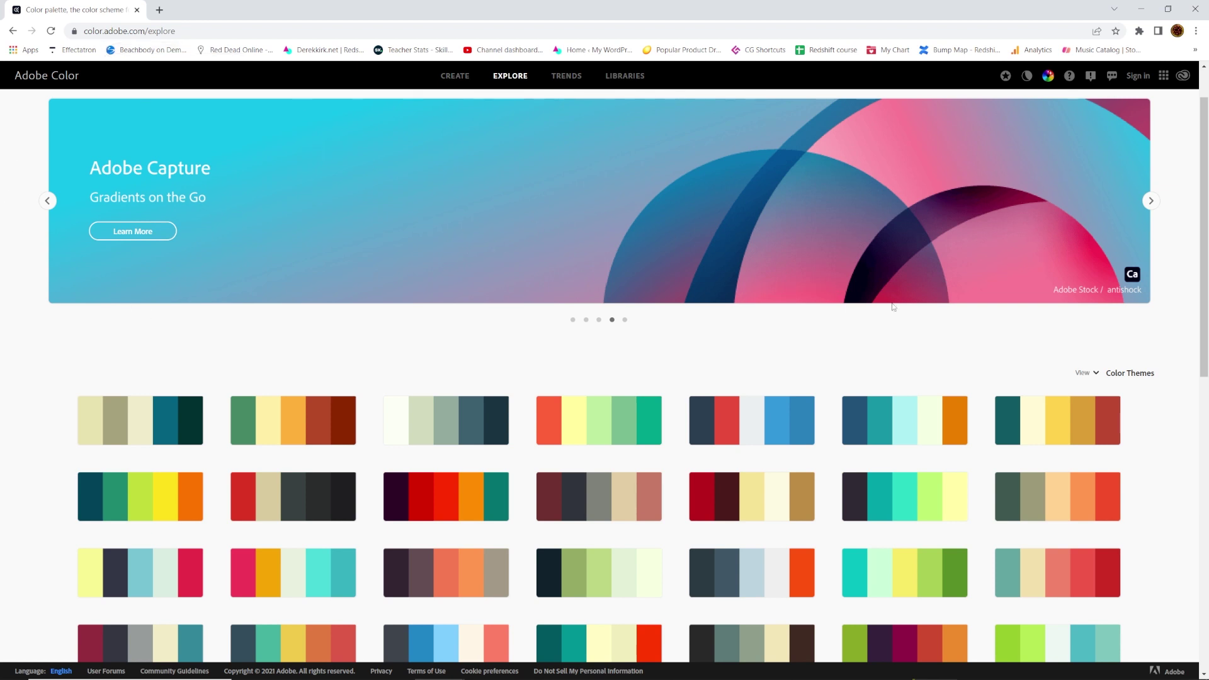
- Browse the Explore gallery and preview the stool palette's hex codes
{"action": "left_click", "coordinate": [440, 75]}
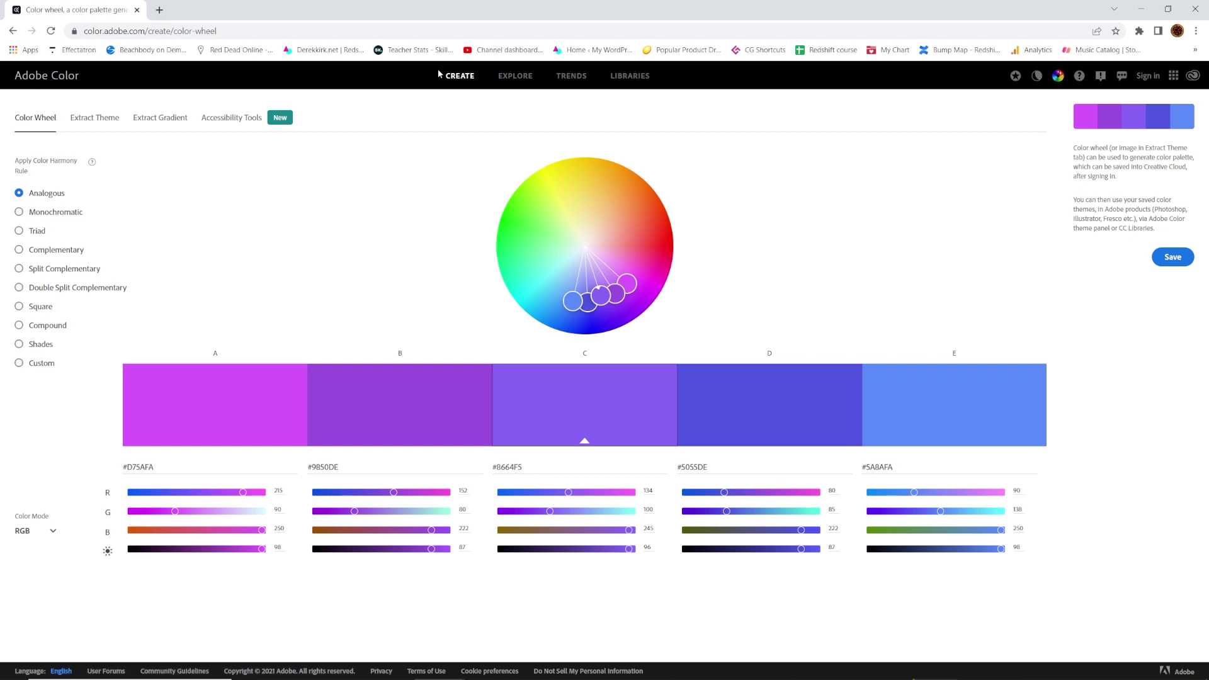
{"action": "left_click", "coordinate": [507, 80]}
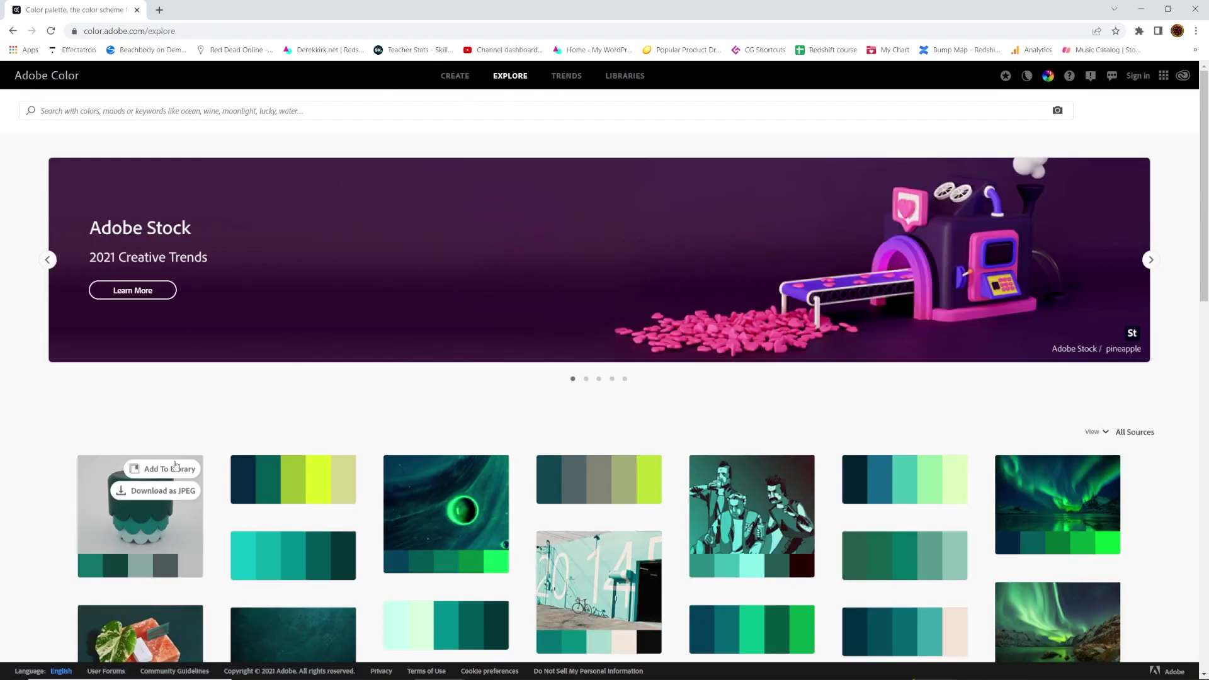
{"action": "scroll", "coordinate": [850, 430], "scroll_direction": "down", "scroll_amount": 2}
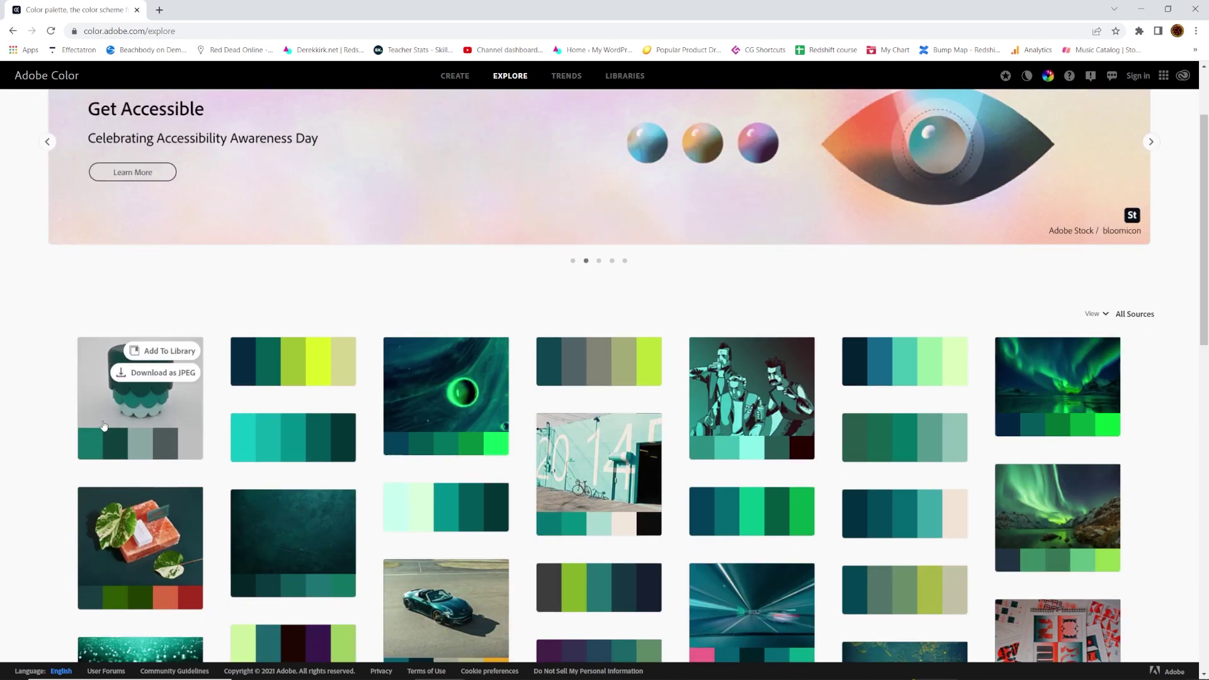
{"action": "left_click", "coordinate": [189, 388]}
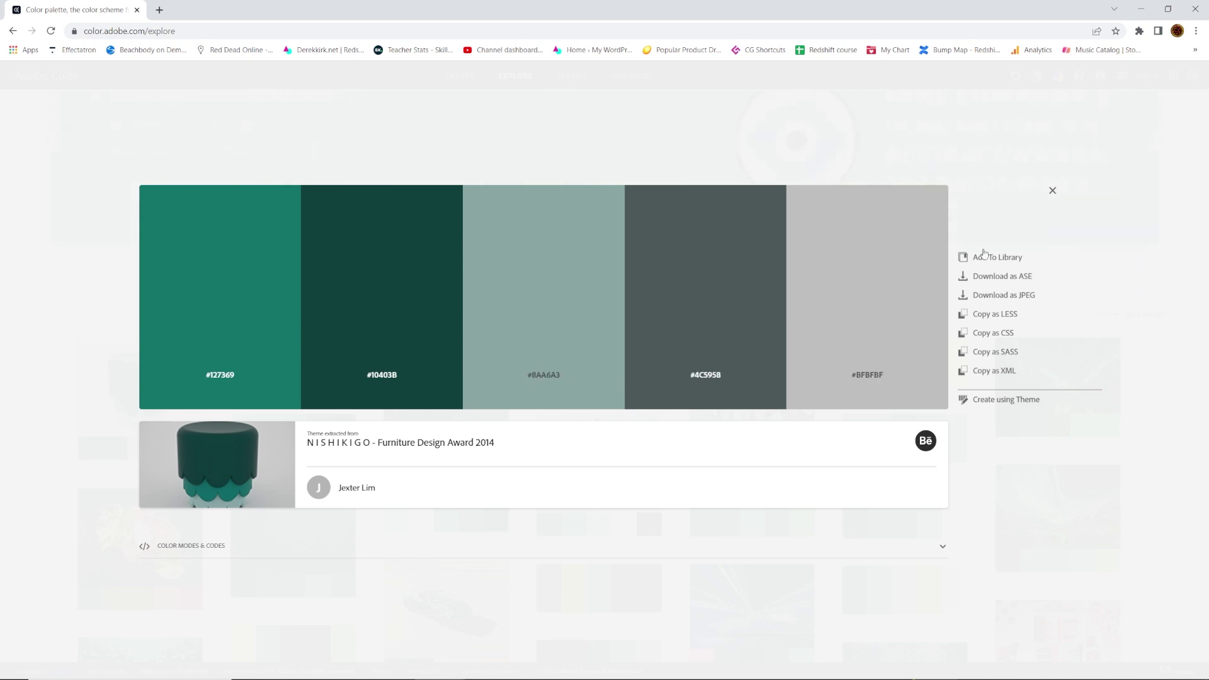
{"action": "left_click", "coordinate": [1053, 192]}
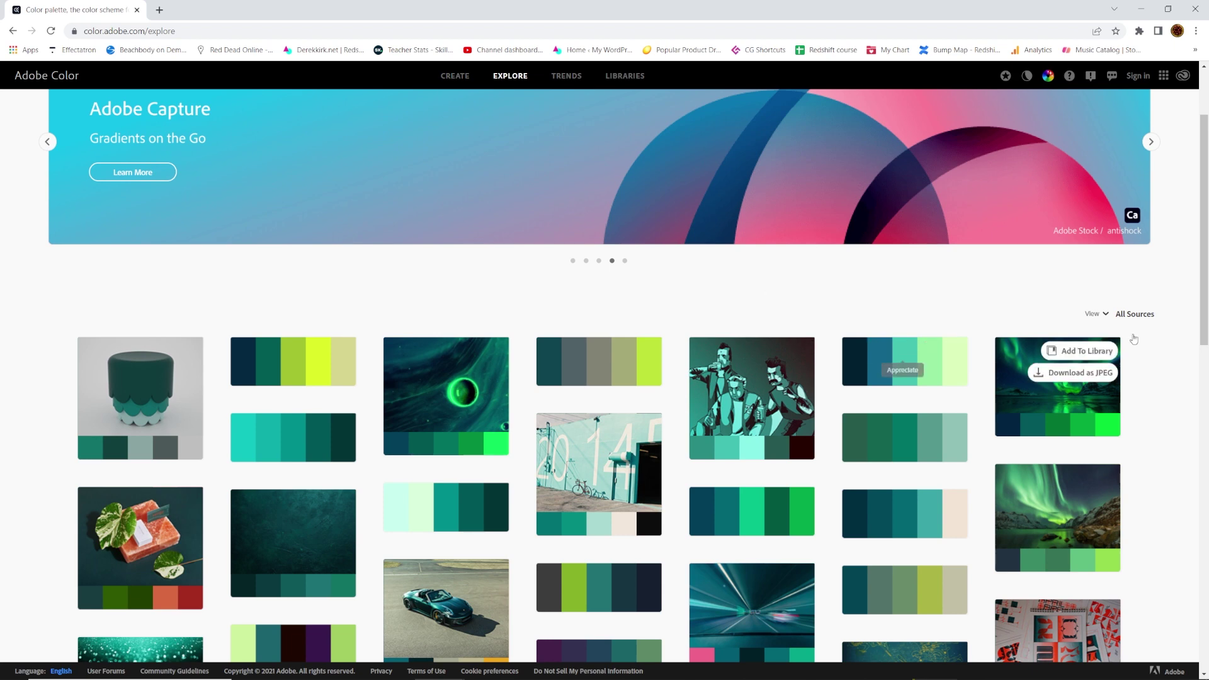
- Filter to Most Popular colour themes from This Month, then minimize the browser
{"action": "left_click", "coordinate": [1135, 313]}
{"action": "mouse_move", "coordinate": [1126, 365]}
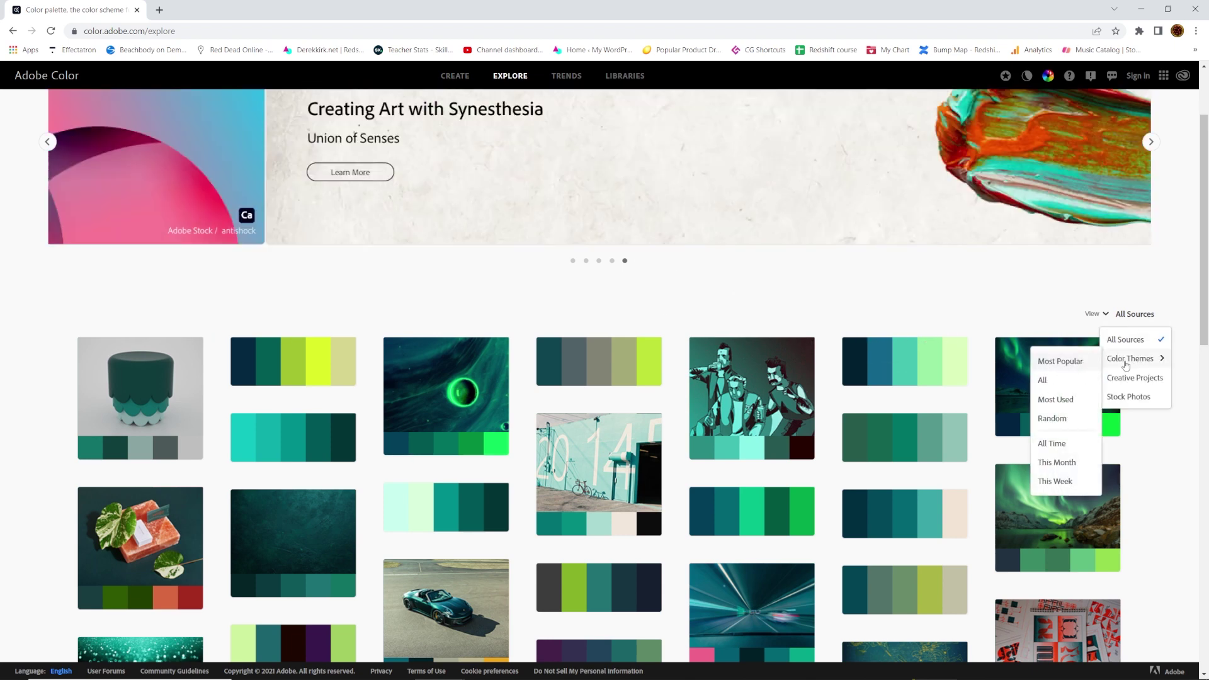
{"action": "left_click", "coordinate": [1061, 361]}
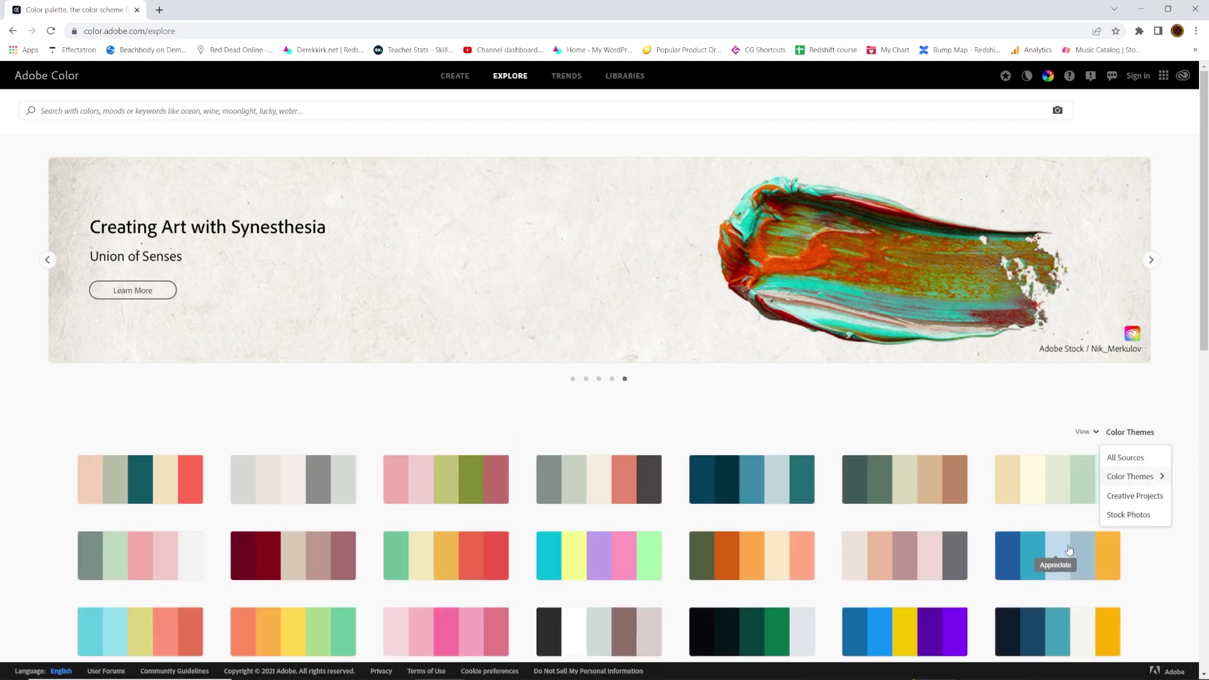
{"action": "mouse_move", "coordinate": [1141, 478]}
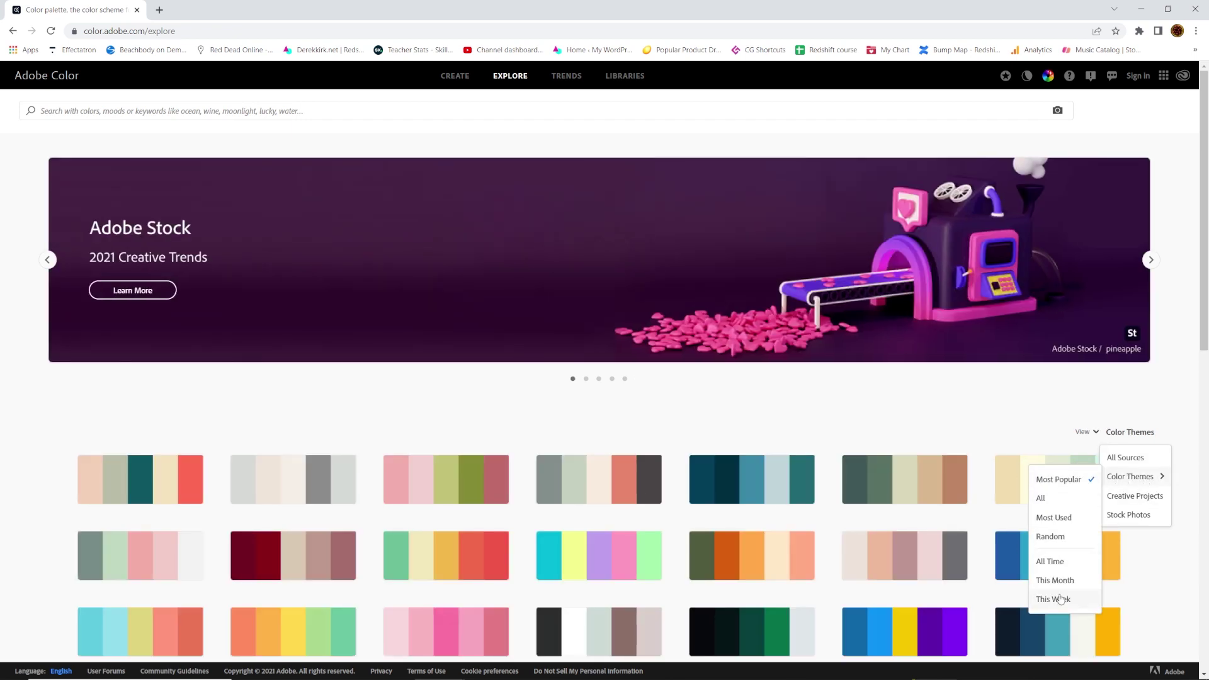
{"action": "left_click", "coordinate": [1056, 581]}
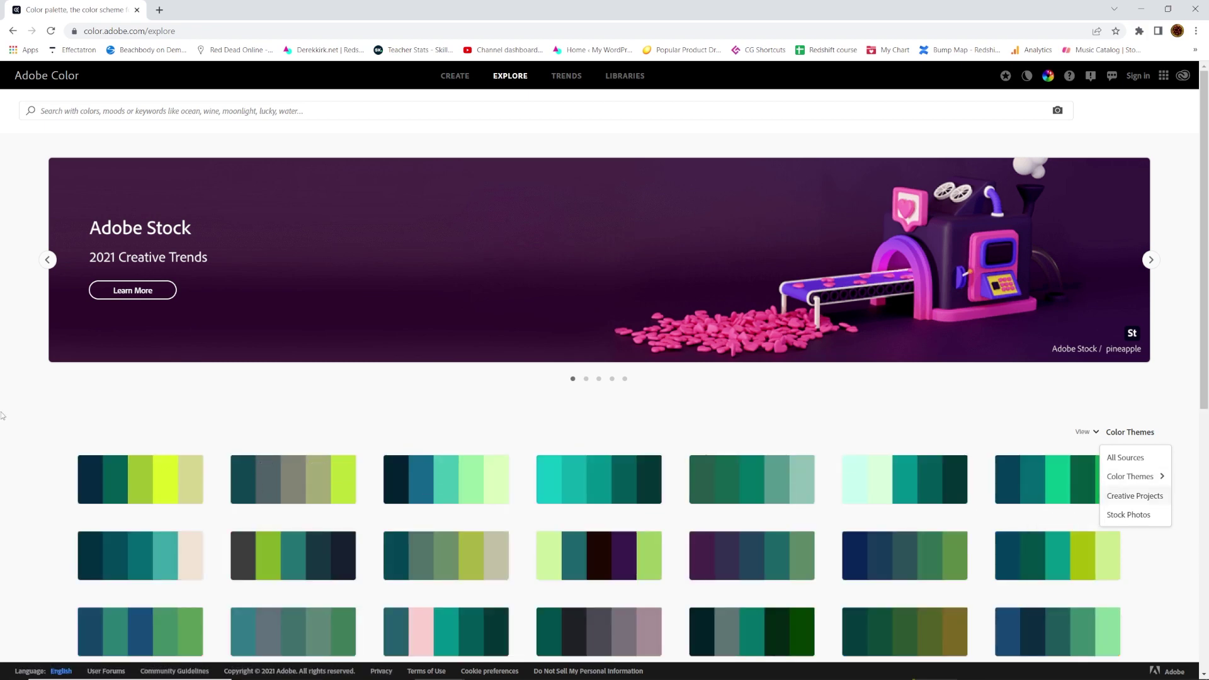
{"action": "scroll", "coordinate": [575, 208], "scroll_direction": "down", "scroll_amount": 3}
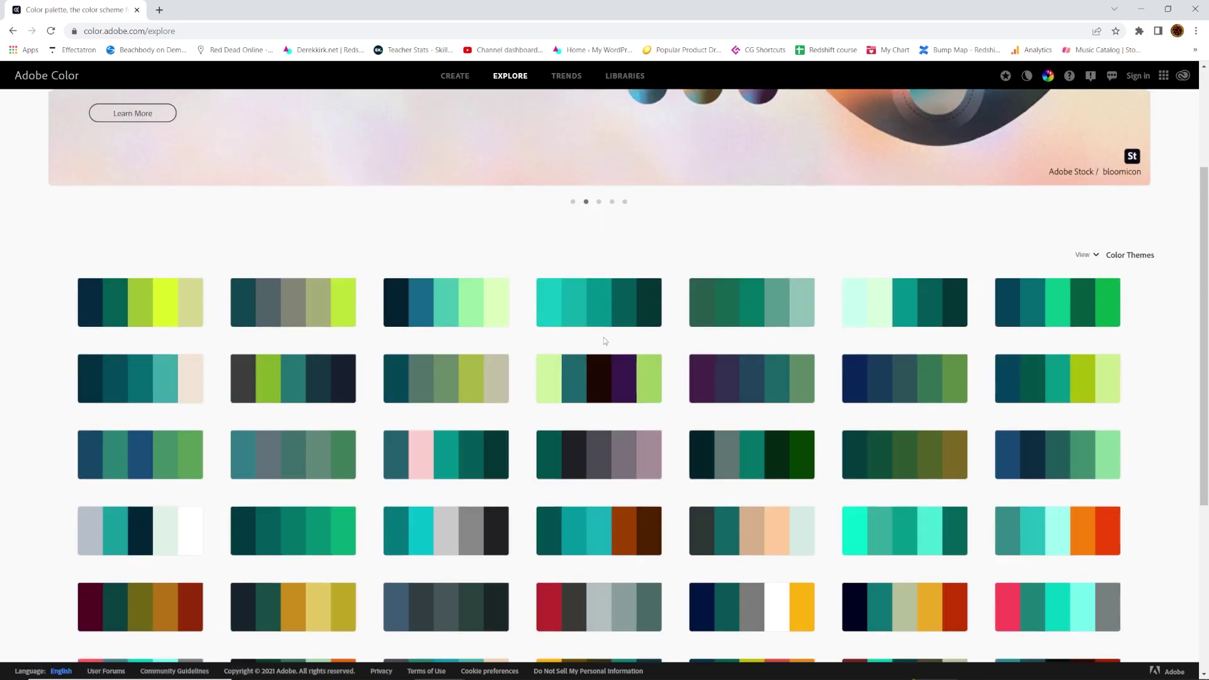
{"action": "scroll", "coordinate": [122, 237], "scroll_direction": "down", "scroll_amount": 4}
{"action": "scroll", "coordinate": [458, 370], "scroll_direction": "up", "scroll_amount": 4}
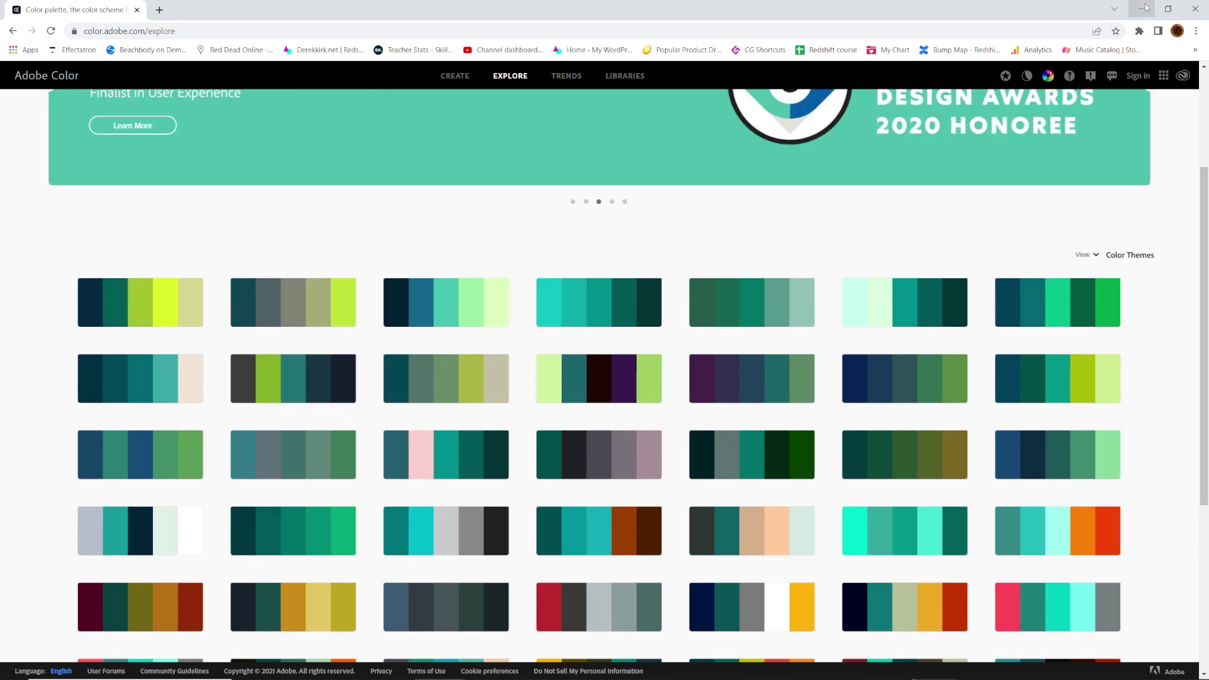
{"action": "left_click", "coordinate": [1146, 8]}
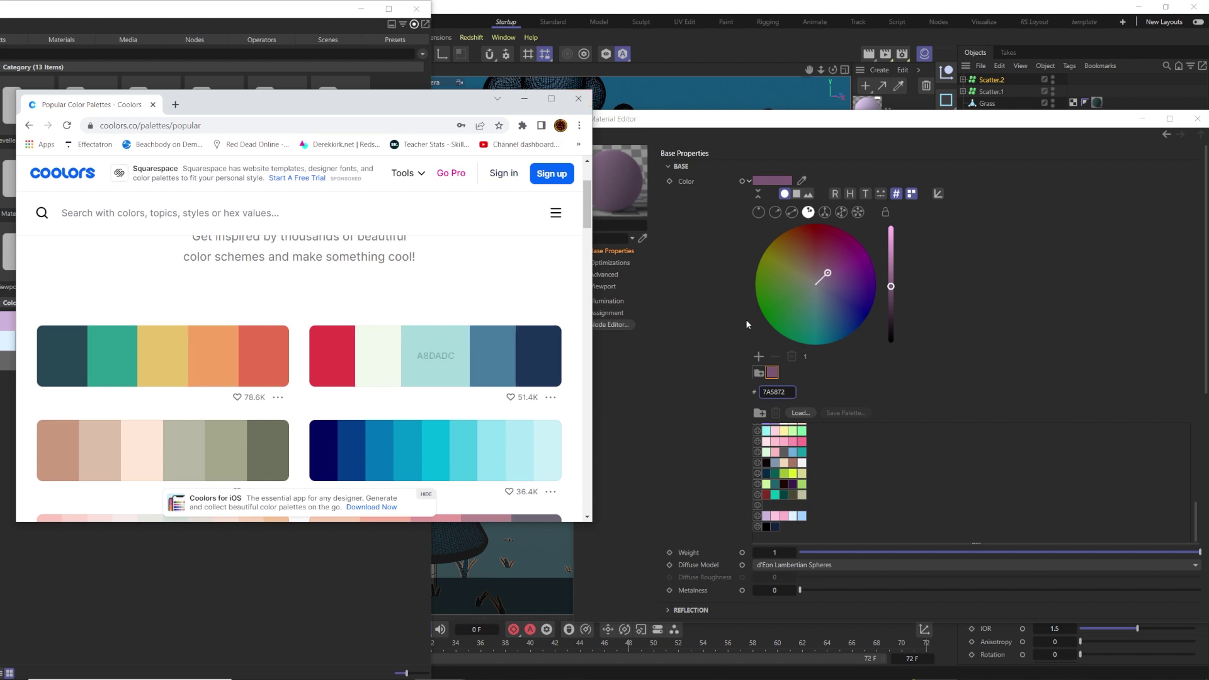
- Add the DD material's current colour to the swatch palette and close the Coolors browser
{"action": "left_click_drag", "start_coordinate": [775, 186], "coordinate": [775, 506]}
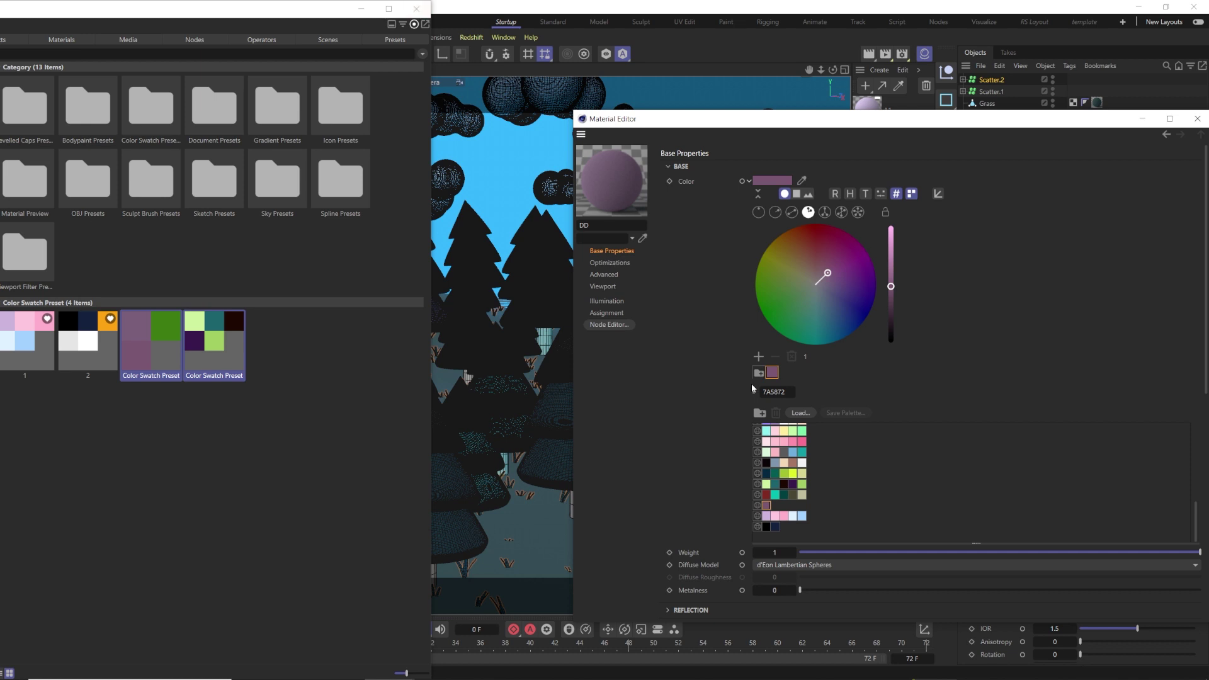
{"action": "left_click", "coordinate": [416, 9]}
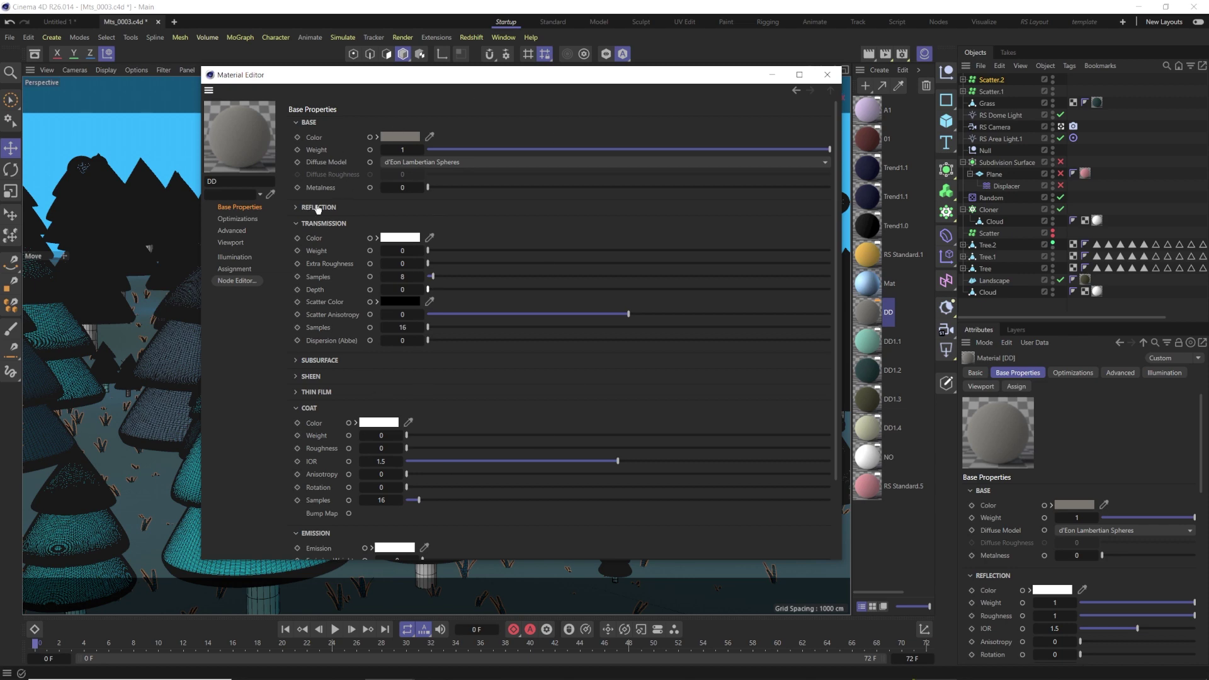
- Show DD's base colour chooser with wheel and hex value, then open the DD1.1 material
{"action": "left_click", "coordinate": [294, 207]}
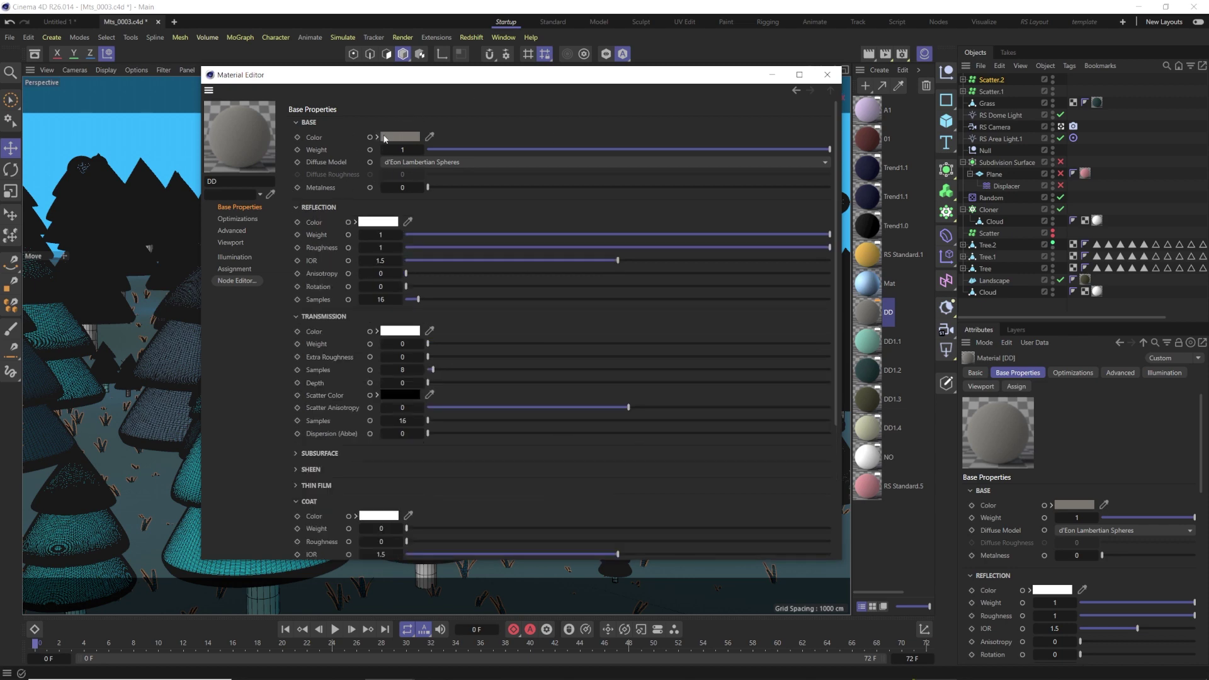
{"action": "left_click_drag", "start_coordinate": [492, 80], "coordinate": [622, 114]}
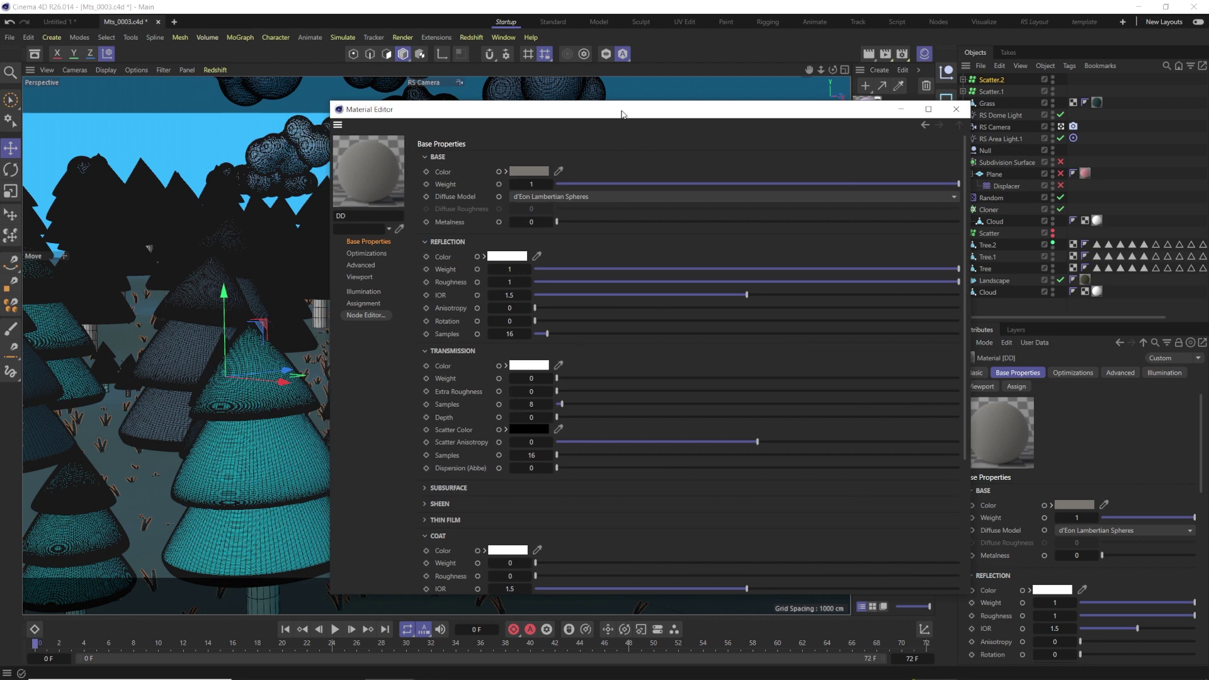
{"action": "left_click_drag", "start_coordinate": [546, 113], "coordinate": [710, 106]}
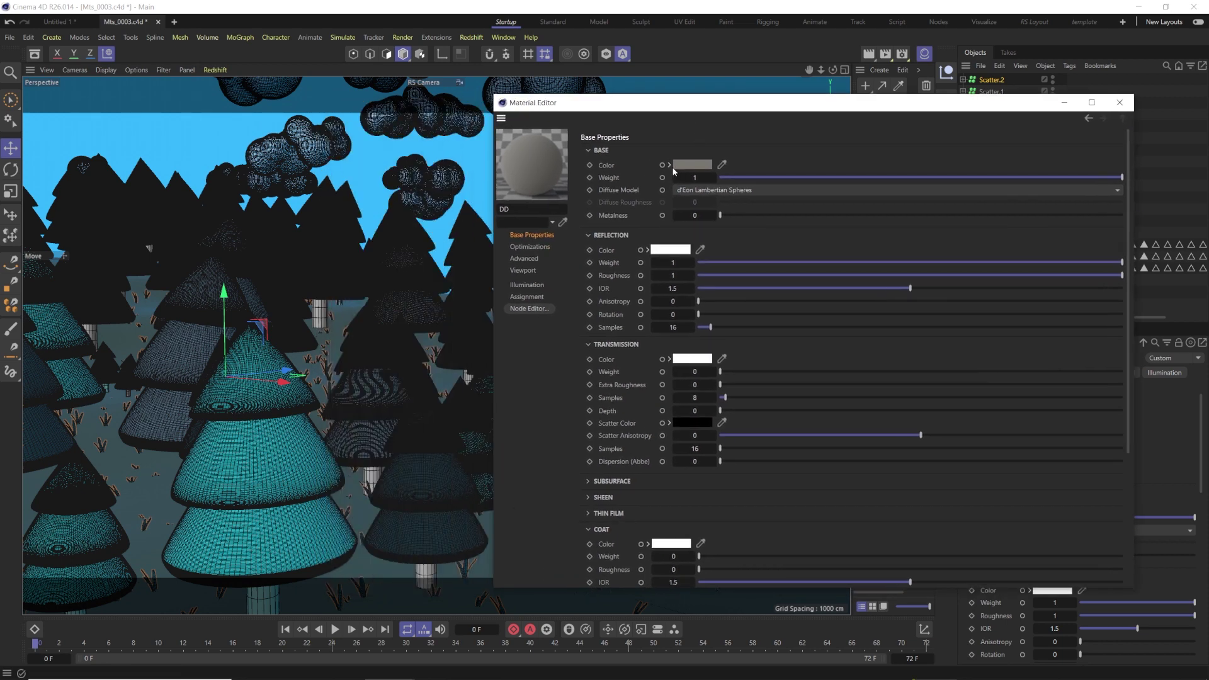
{"action": "left_click", "coordinate": [669, 165]}
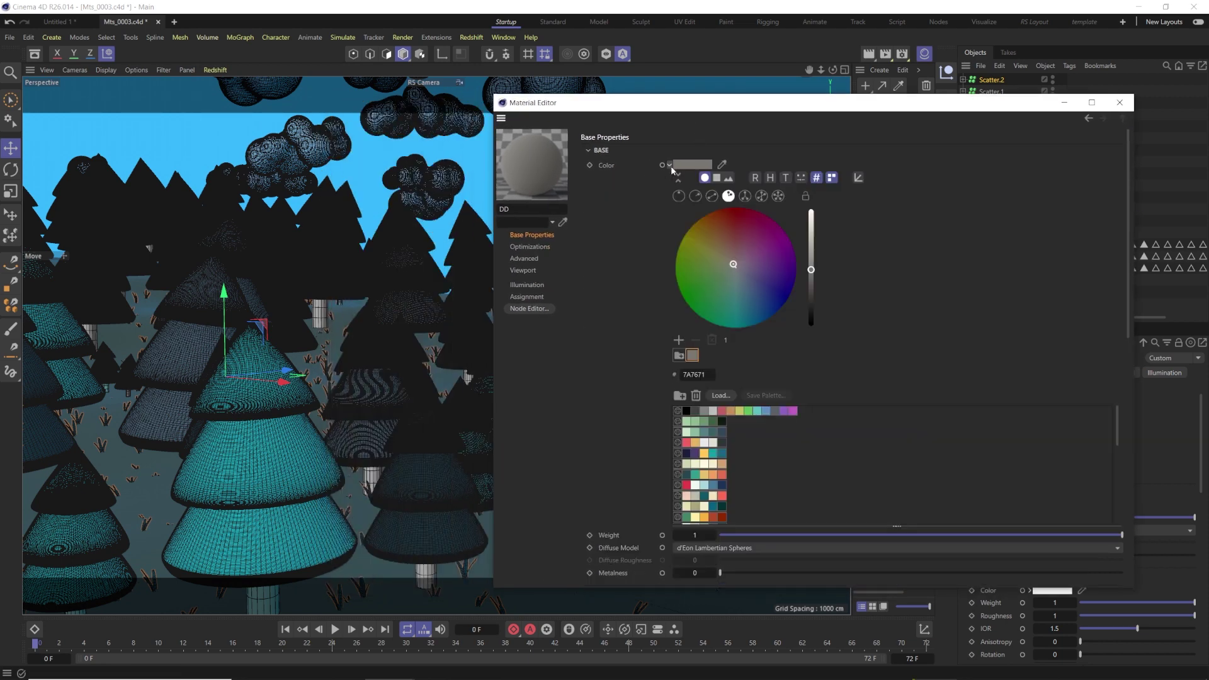
{"action": "left_click", "coordinate": [706, 178]}
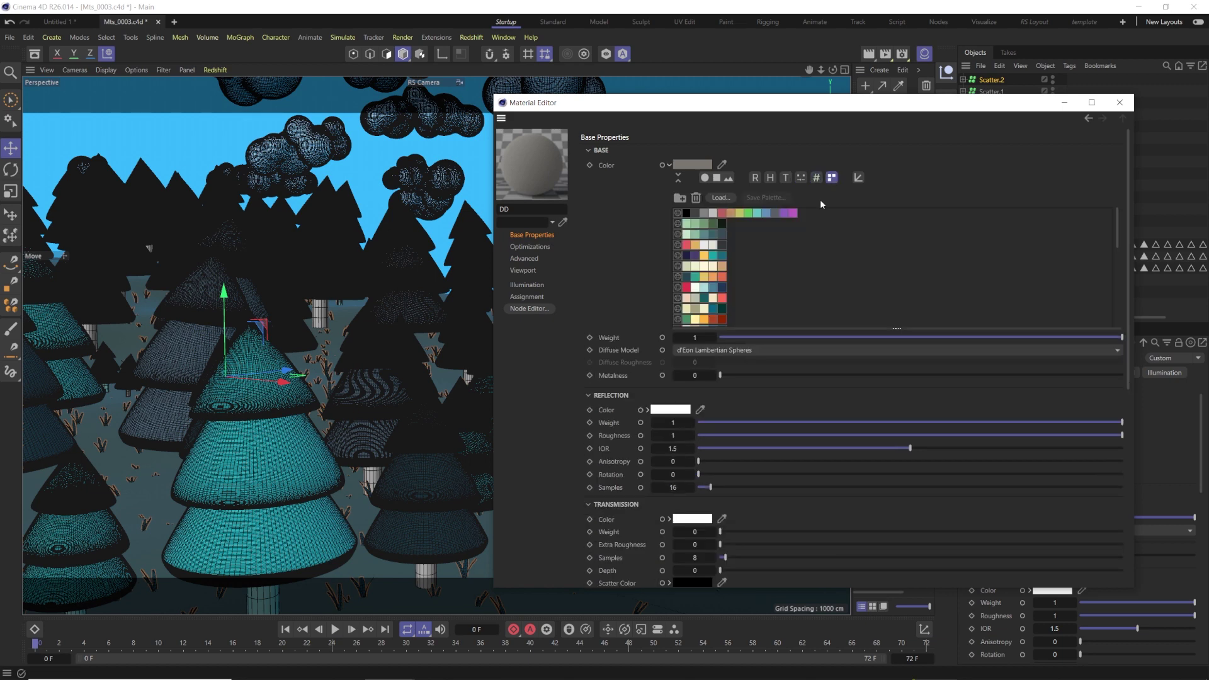
{"action": "left_click", "coordinate": [816, 177]}
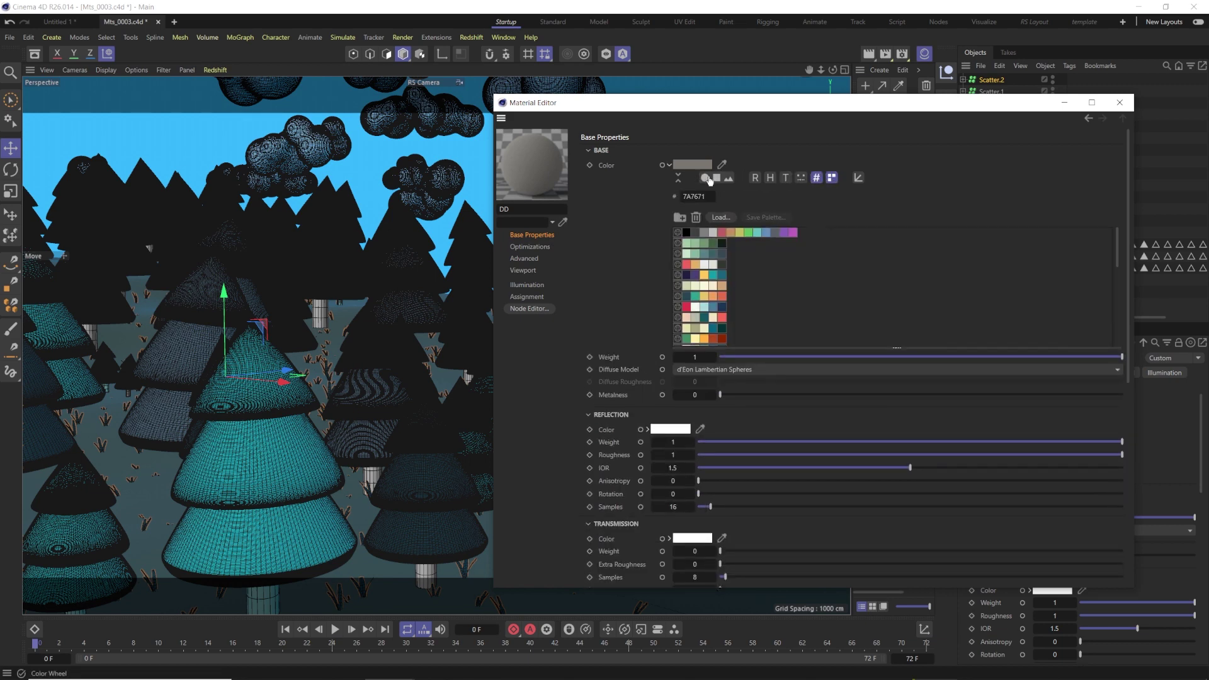
{"action": "left_click", "coordinate": [706, 178]}
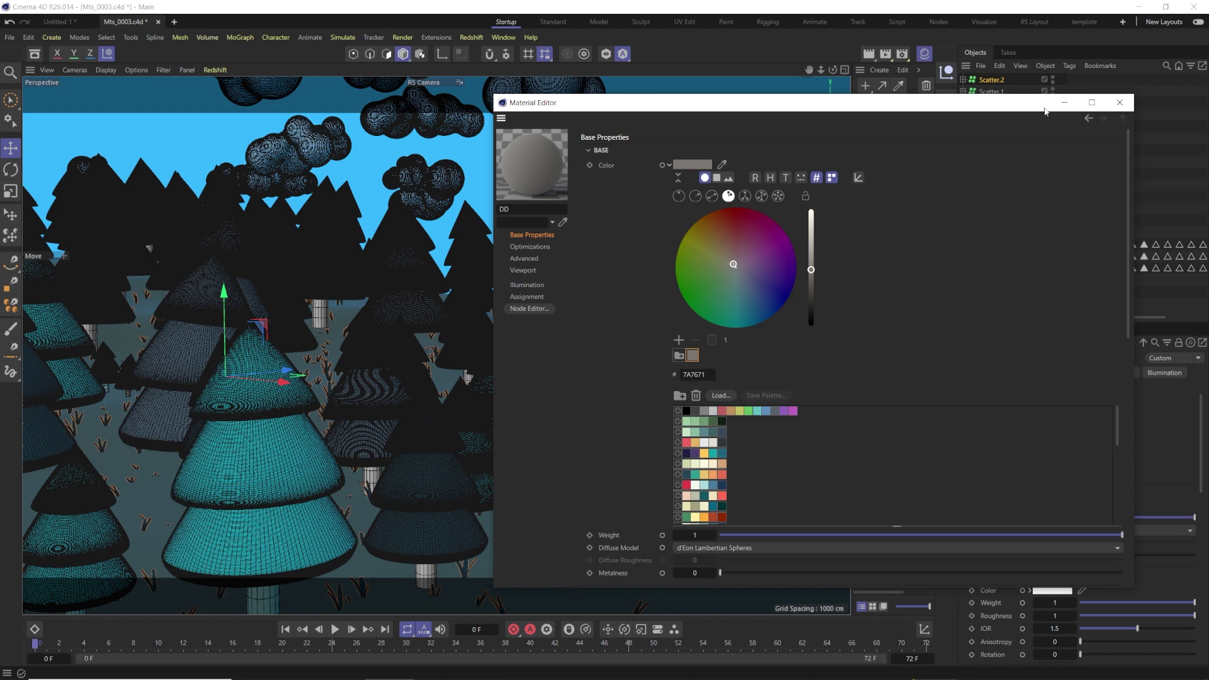
{"action": "left_click", "coordinate": [1119, 102]}
{"action": "double_click", "coordinate": [874, 347]}
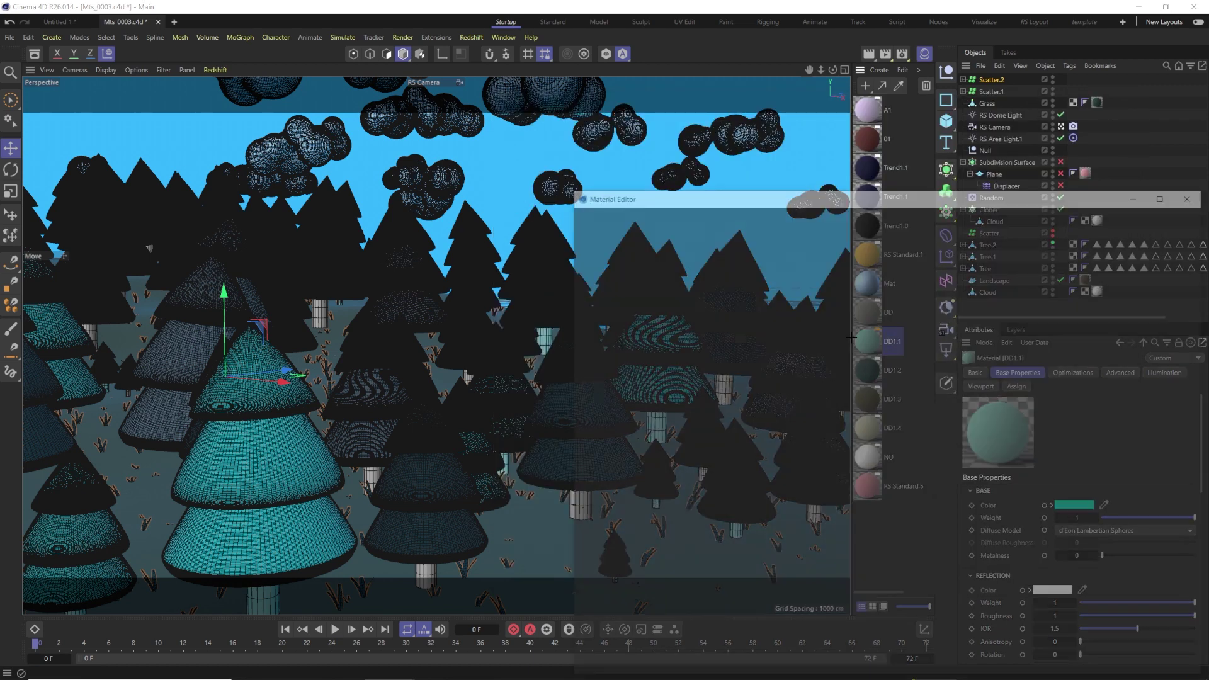
- In Preferences > Units, set Color Chooser RGB range 0..255 with Hexadecimal and Color Swatches
{"action": "left_click", "coordinate": [28, 37]}
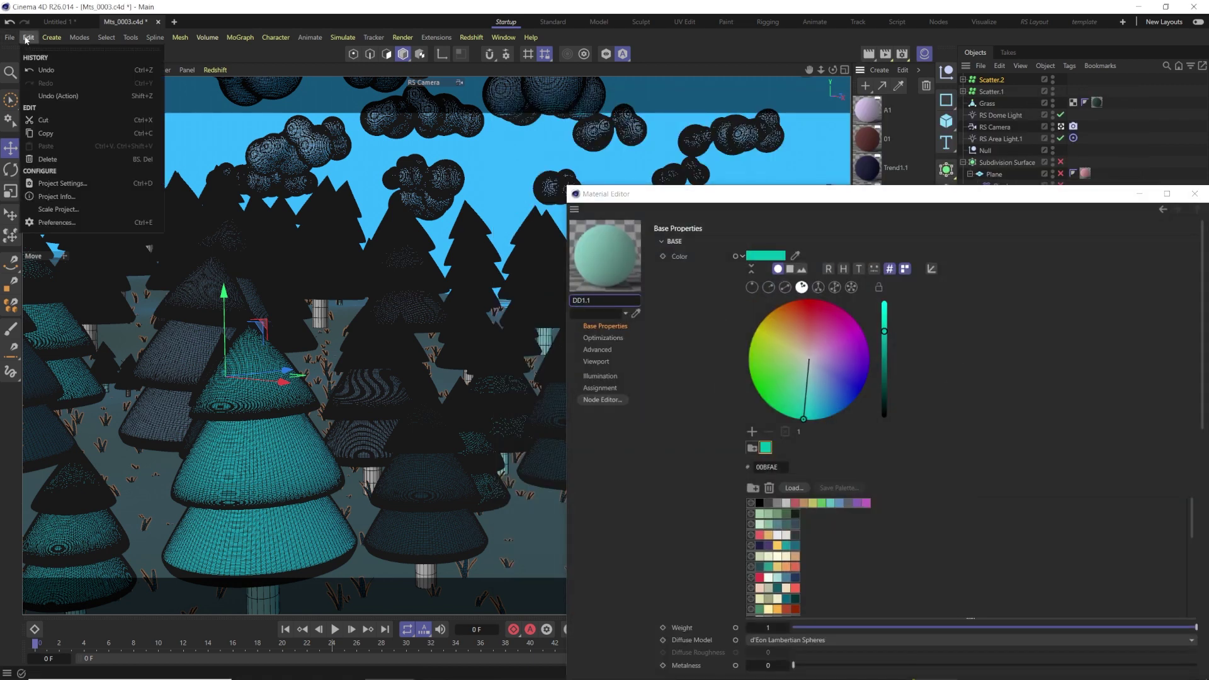
{"action": "left_click", "coordinate": [58, 223]}
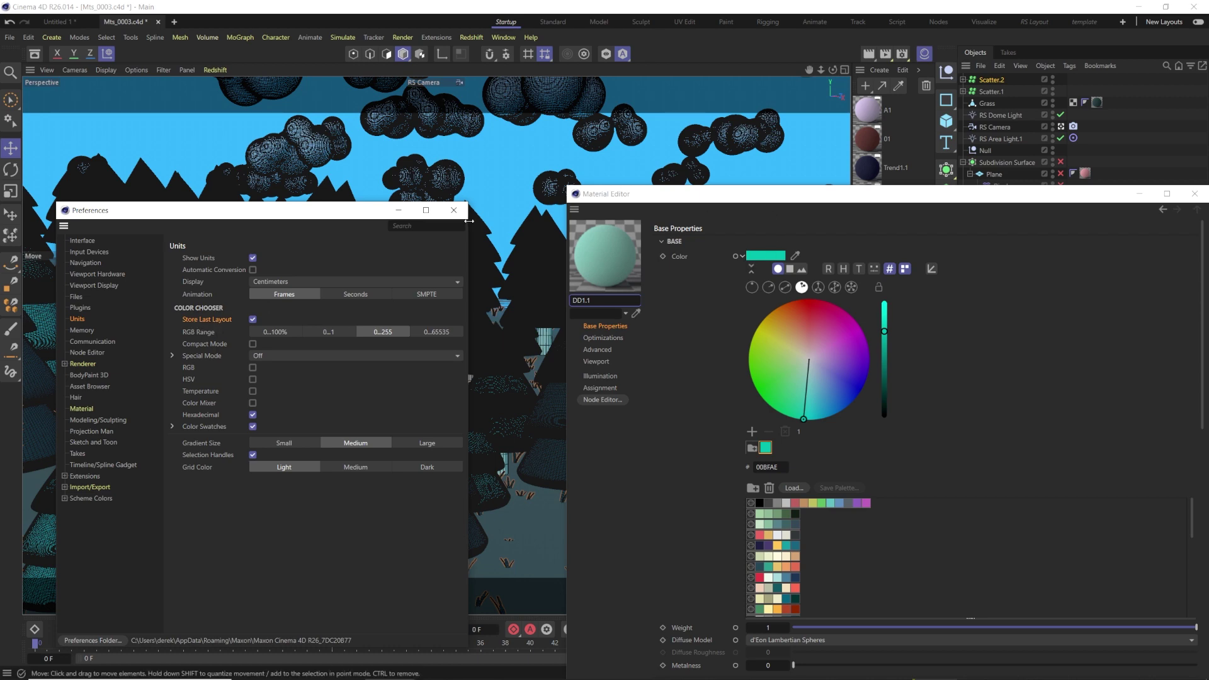
{"action": "left_click", "coordinate": [454, 210]}
{"action": "left_click_drag", "start_coordinate": [708, 195], "coordinate": [221, 56]}
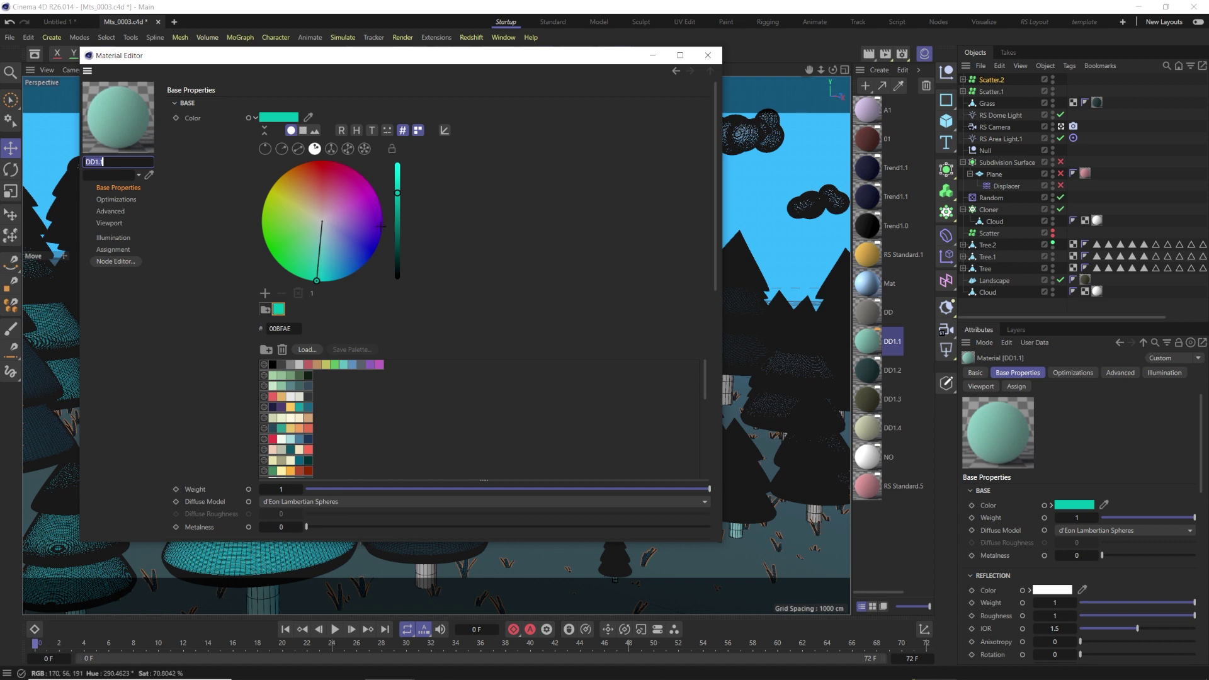
- Inspect the DD1.3 and NO materials, collapsing NO's base colour chooser
{"action": "left_click", "coordinate": [872, 396]}
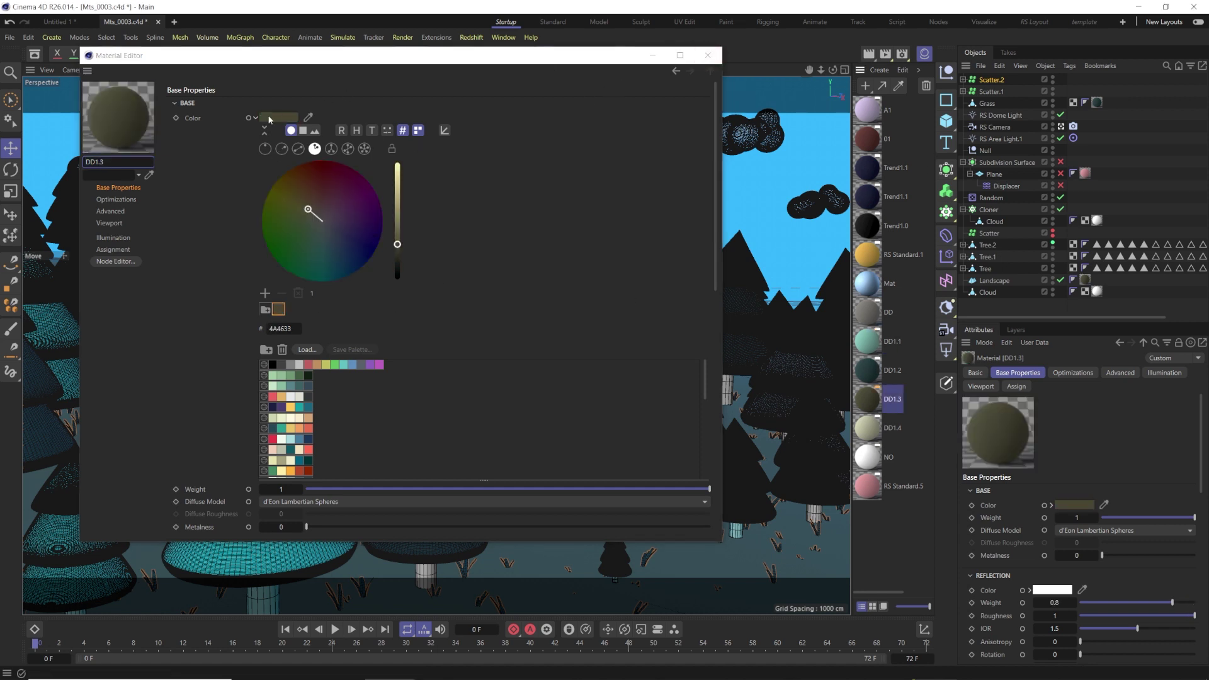
{"action": "left_click", "coordinate": [707, 55]}
{"action": "left_click", "coordinate": [869, 457]}
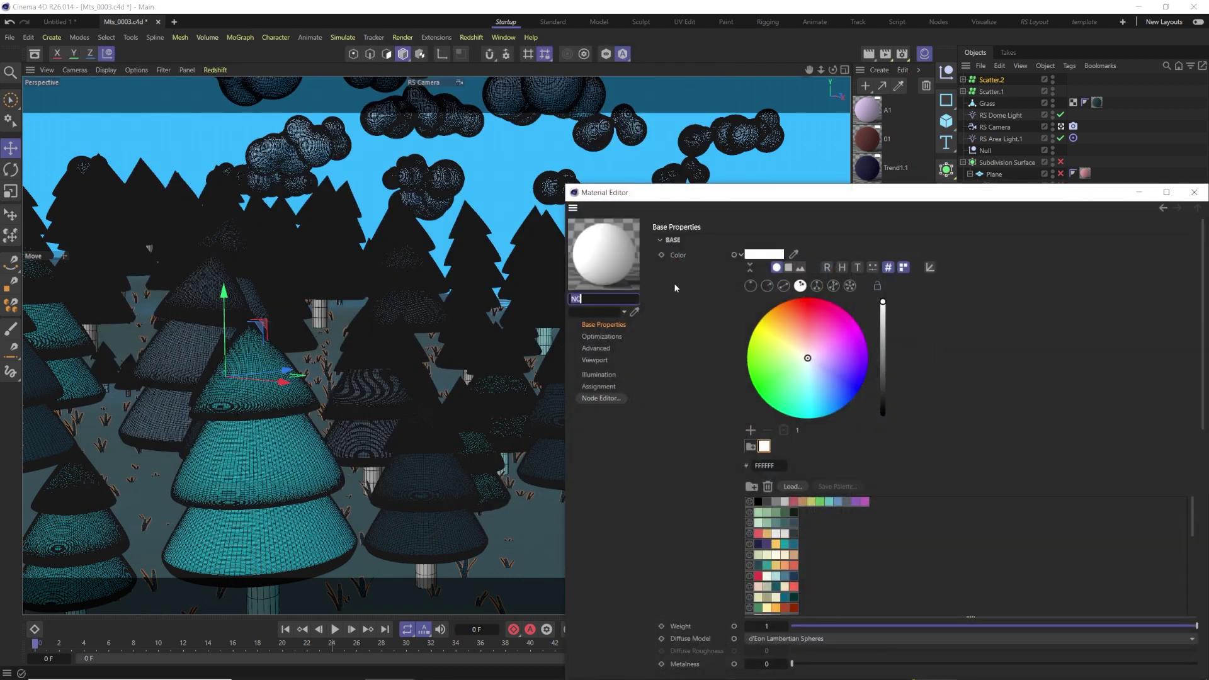
{"action": "left_click_drag", "start_coordinate": [765, 192], "coordinate": [354, 80]}
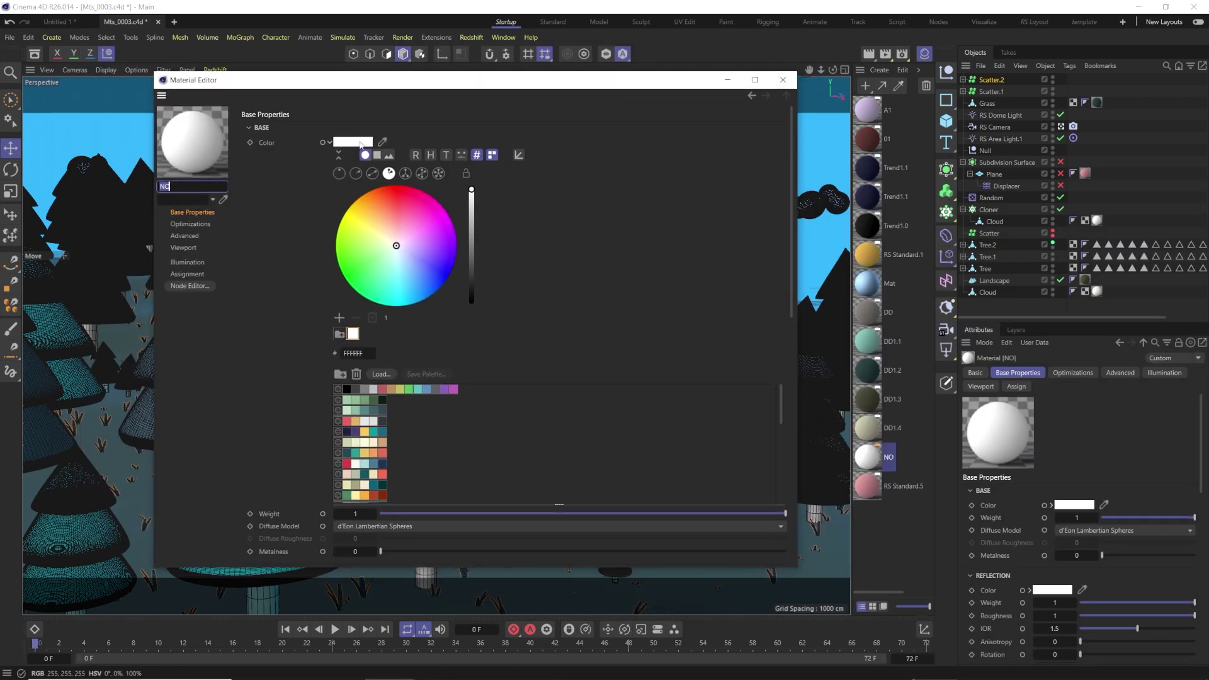
{"action": "left_click", "coordinate": [329, 142]}
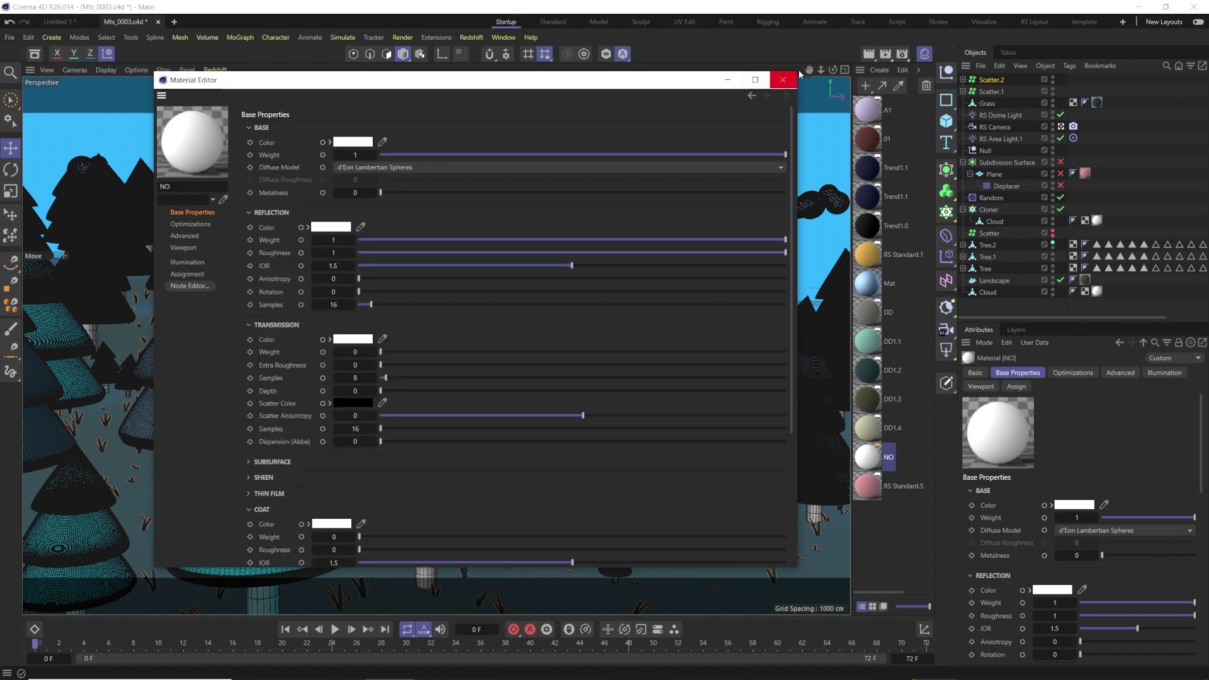
{"action": "left_click", "coordinate": [791, 79]}
- Open Trend1.1's base colour, view Trend1.0, and add a new RS Material
{"action": "double_click", "coordinate": [867, 168]}
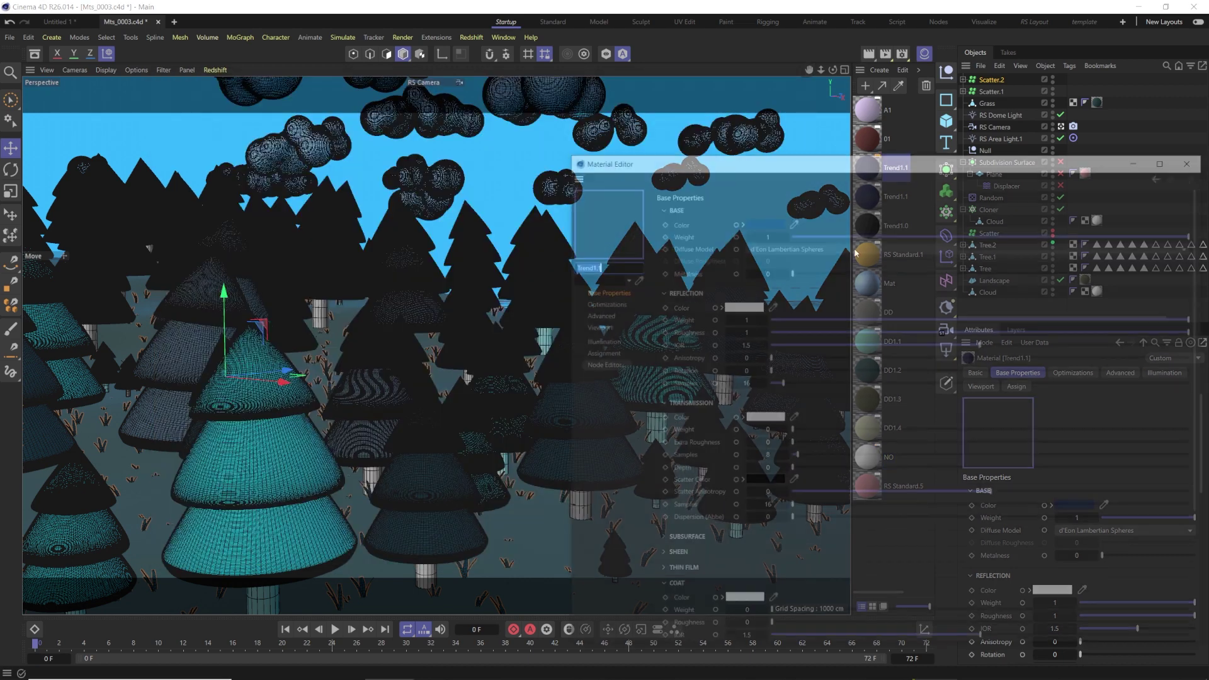
{"action": "left_click", "coordinate": [739, 220]}
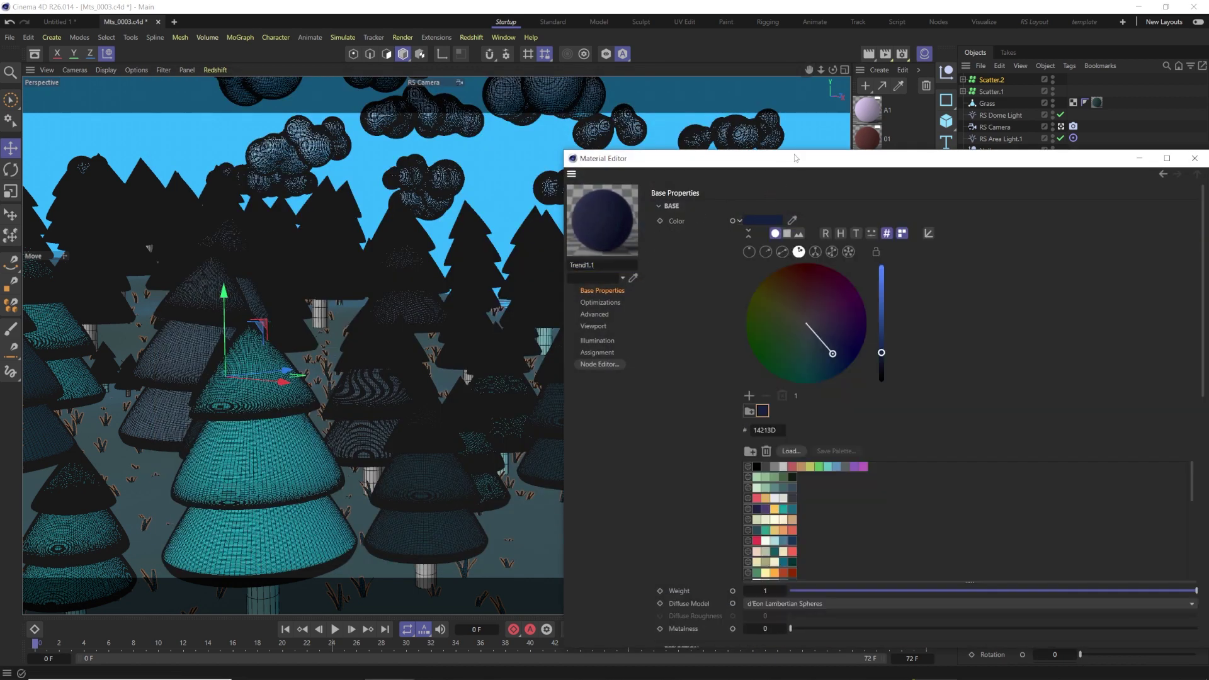
{"action": "left_click_drag", "start_coordinate": [724, 158], "coordinate": [371, 121]}
{"action": "left_click", "coordinate": [890, 233]}
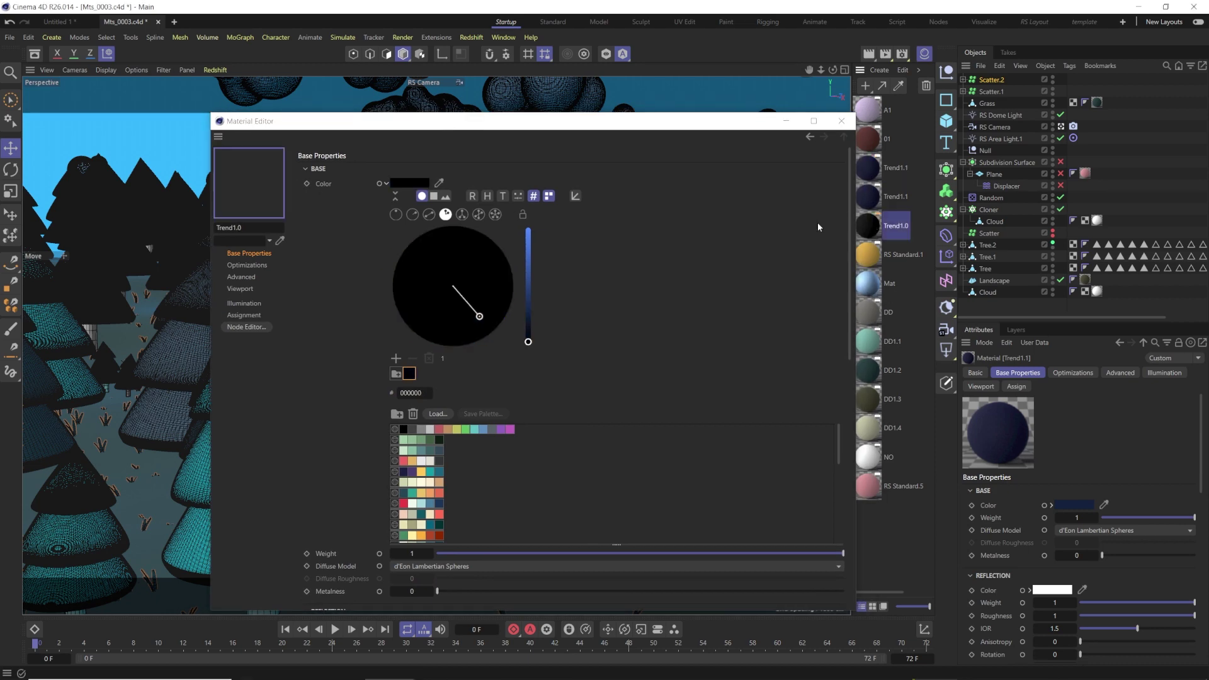
{"action": "key", "text": "ctrl+n"}
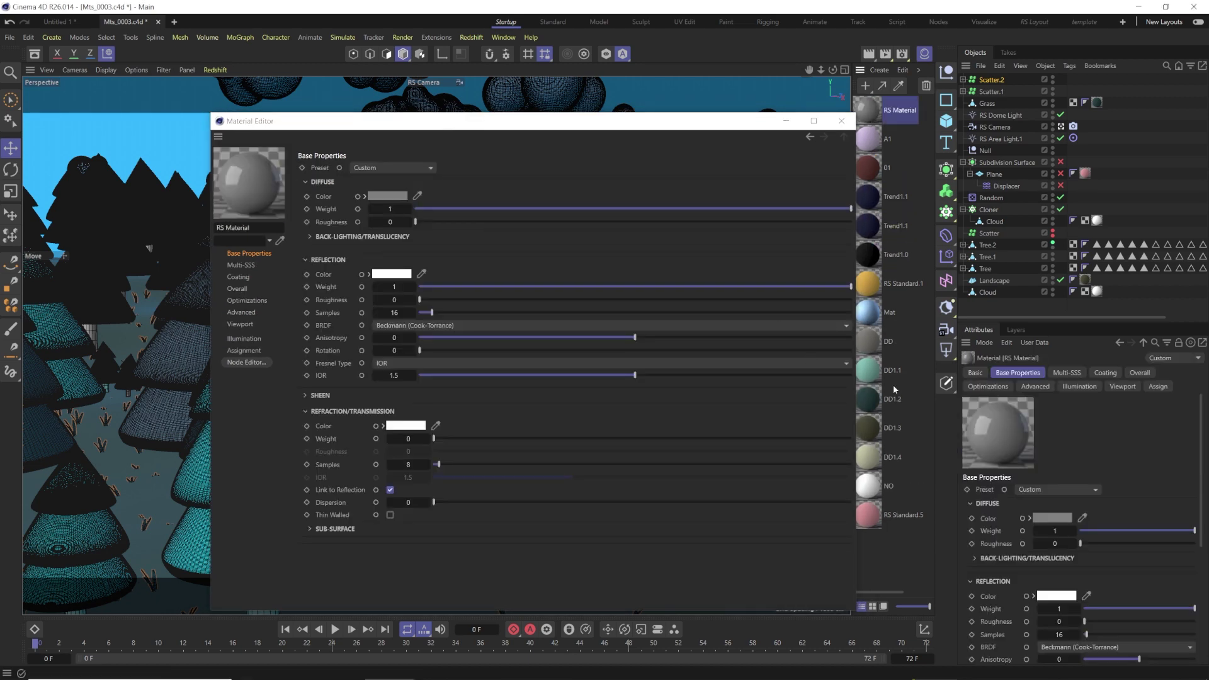
- Review the DD1.1, DD1.3 and DD materials' settings, collapsing DD's base colour chooser
{"action": "left_click", "coordinate": [868, 370]}
{"action": "left_click", "coordinate": [868, 427]}
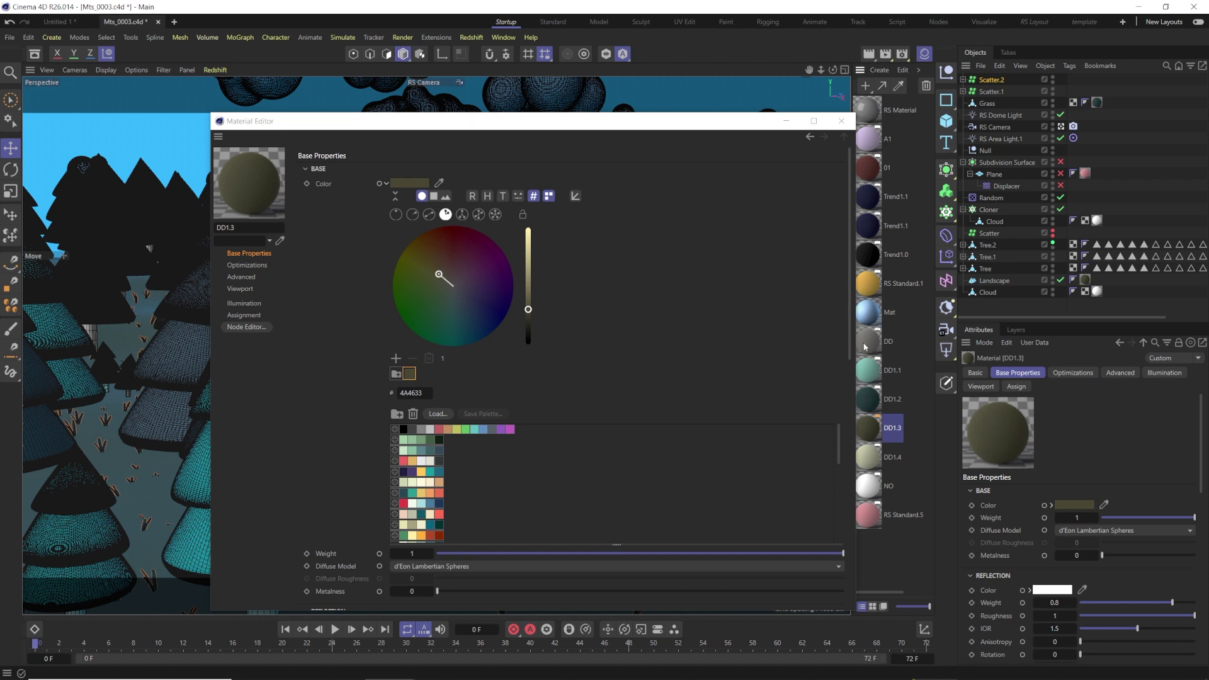
{"action": "left_click", "coordinate": [871, 340]}
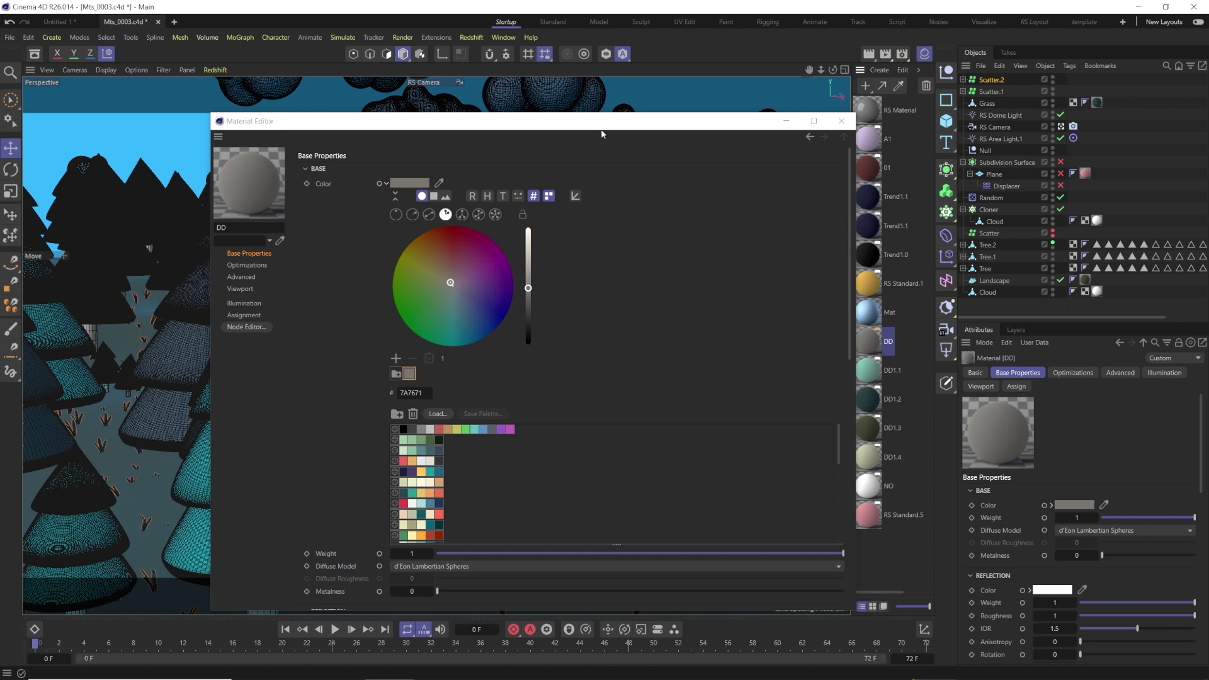
{"action": "left_click_drag", "start_coordinate": [601, 131], "coordinate": [548, 82]}
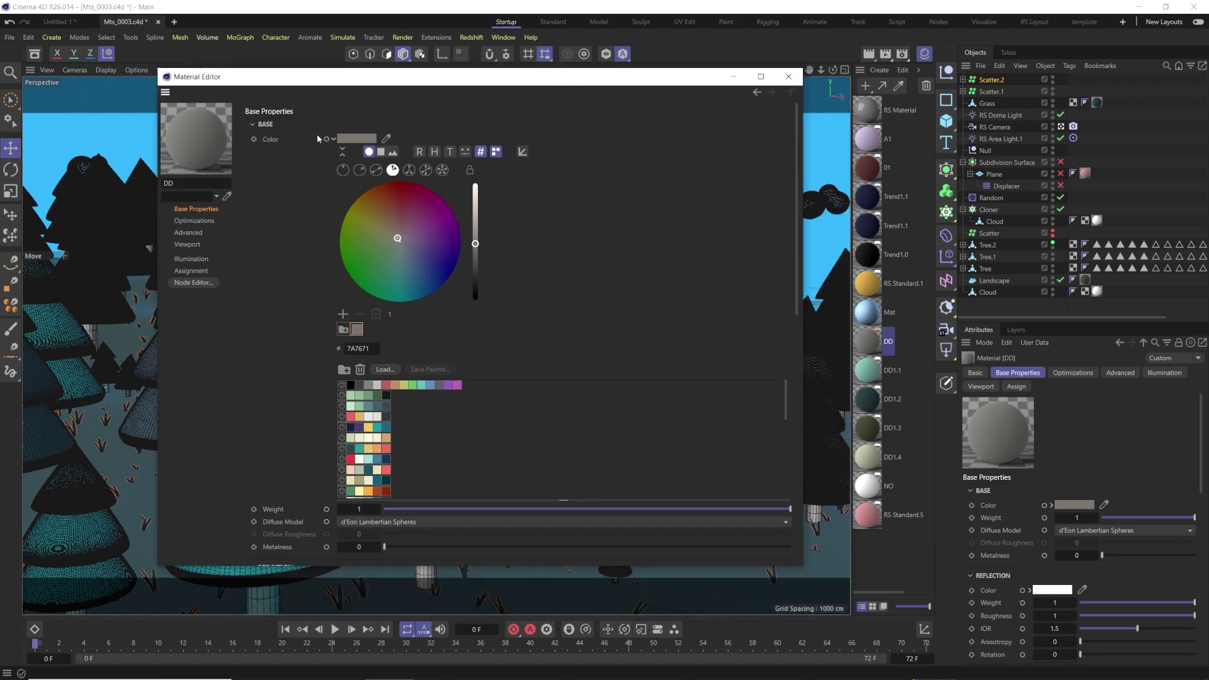
{"action": "left_click", "coordinate": [333, 139]}
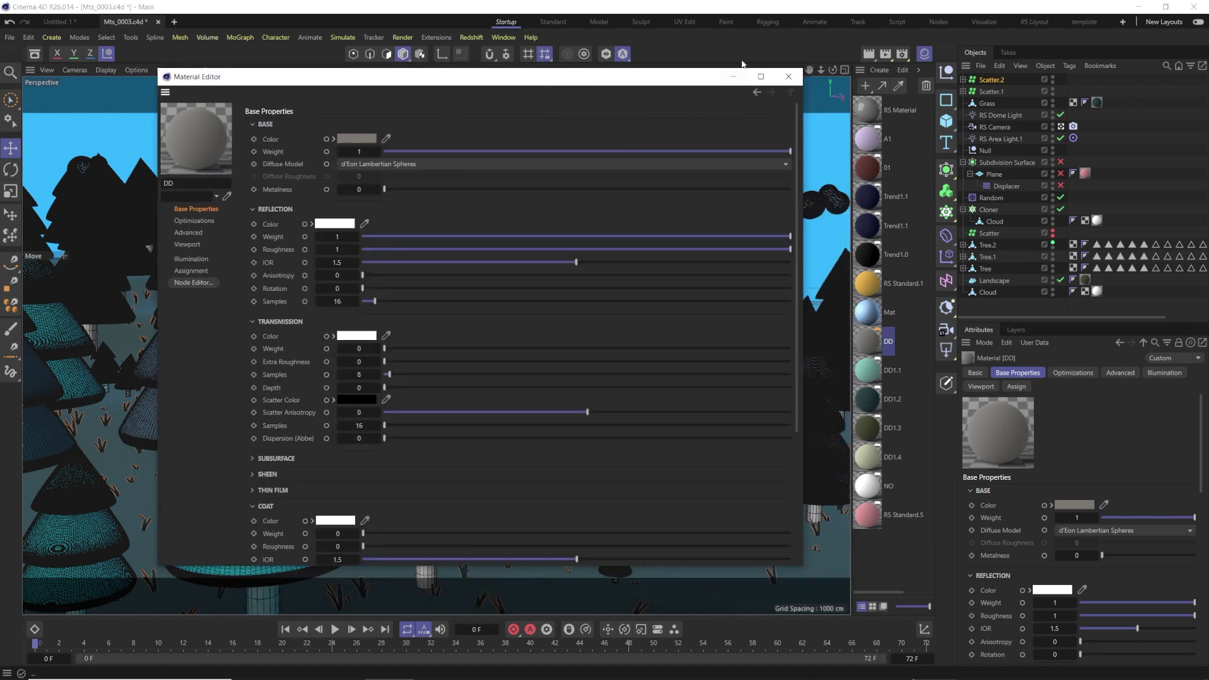
{"action": "left_click", "coordinate": [789, 77]}
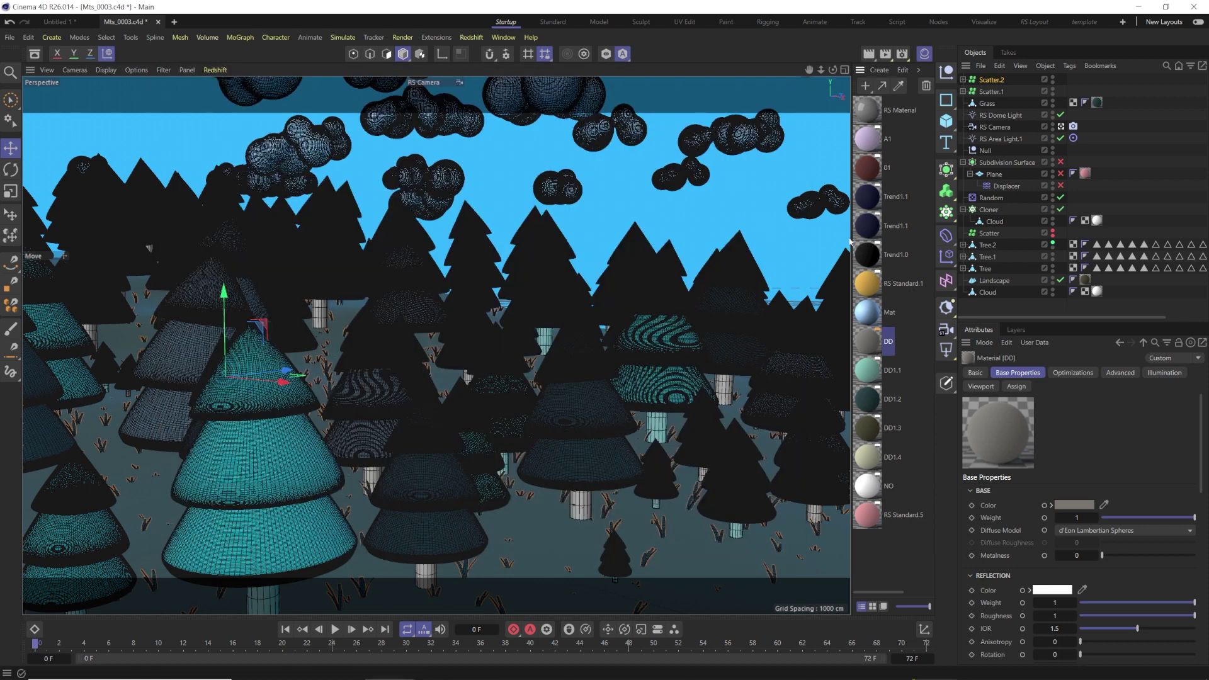
- Reopen the DD material, step through its variants, and open the Asset Browser
{"action": "double_click", "coordinate": [868, 340]}
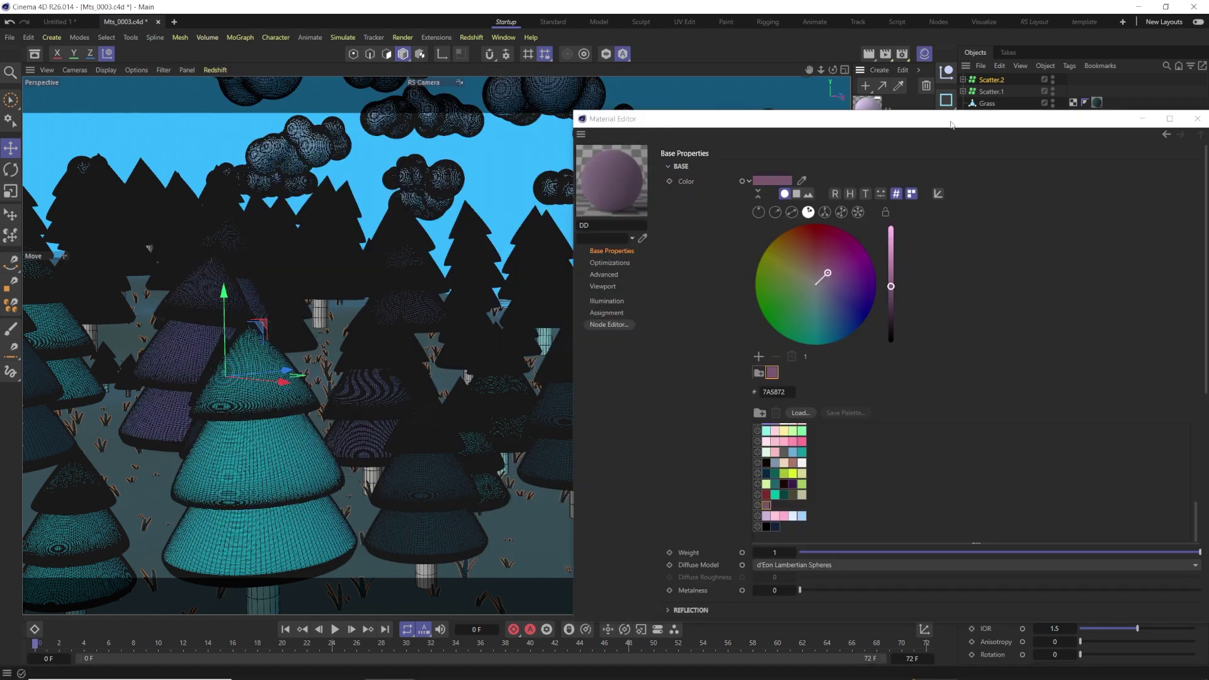
{"action": "left_click_drag", "start_coordinate": [725, 116], "coordinate": [327, 85]}
{"action": "key", "text": "Down"}
{"action": "key", "text": "Down"}
{"action": "key", "text": "Down"}
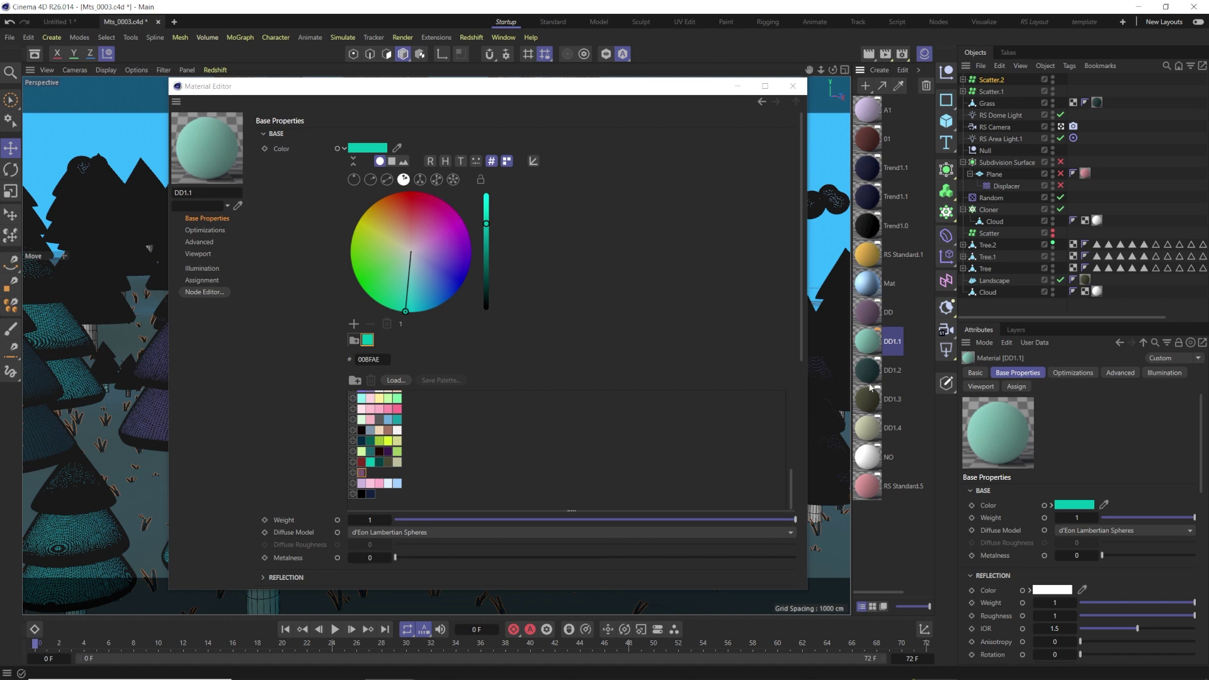
{"action": "left_click", "coordinate": [868, 324]}
{"action": "key", "text": "shift+F8"}
- Show the Matte Colors material library in the Asset Browser
{"action": "right_click", "coordinate": [50, 444]}
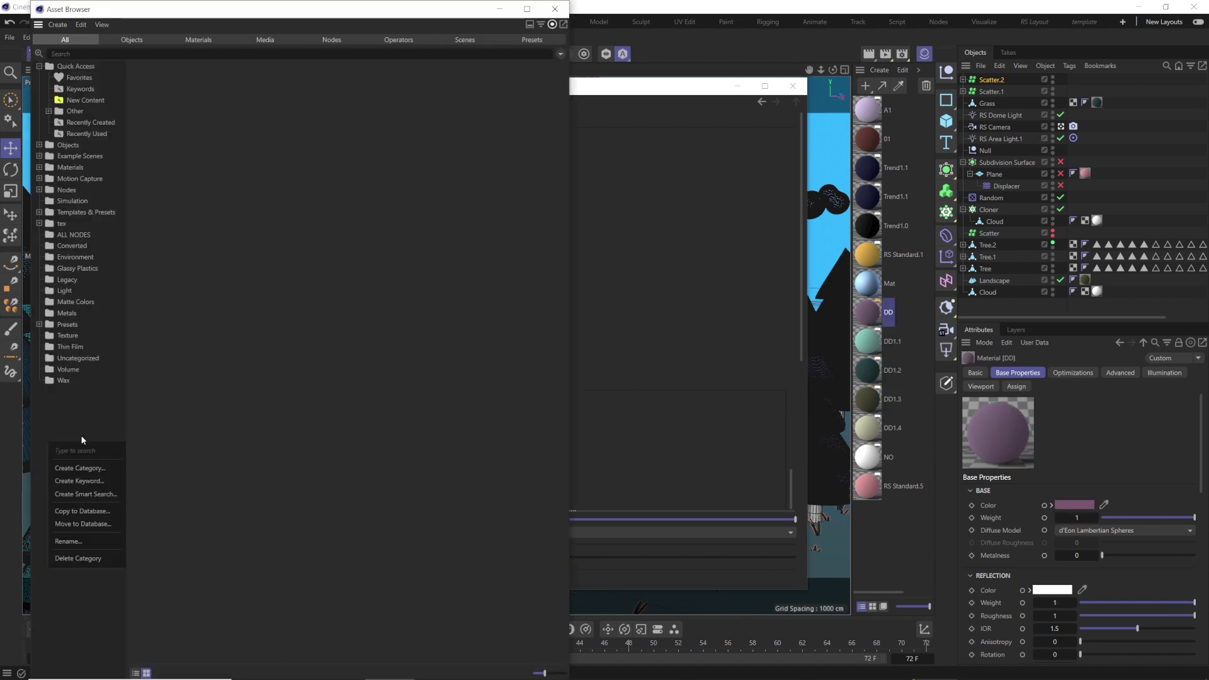
{"action": "left_click", "coordinate": [72, 400]}
{"action": "left_click", "coordinate": [76, 302]}
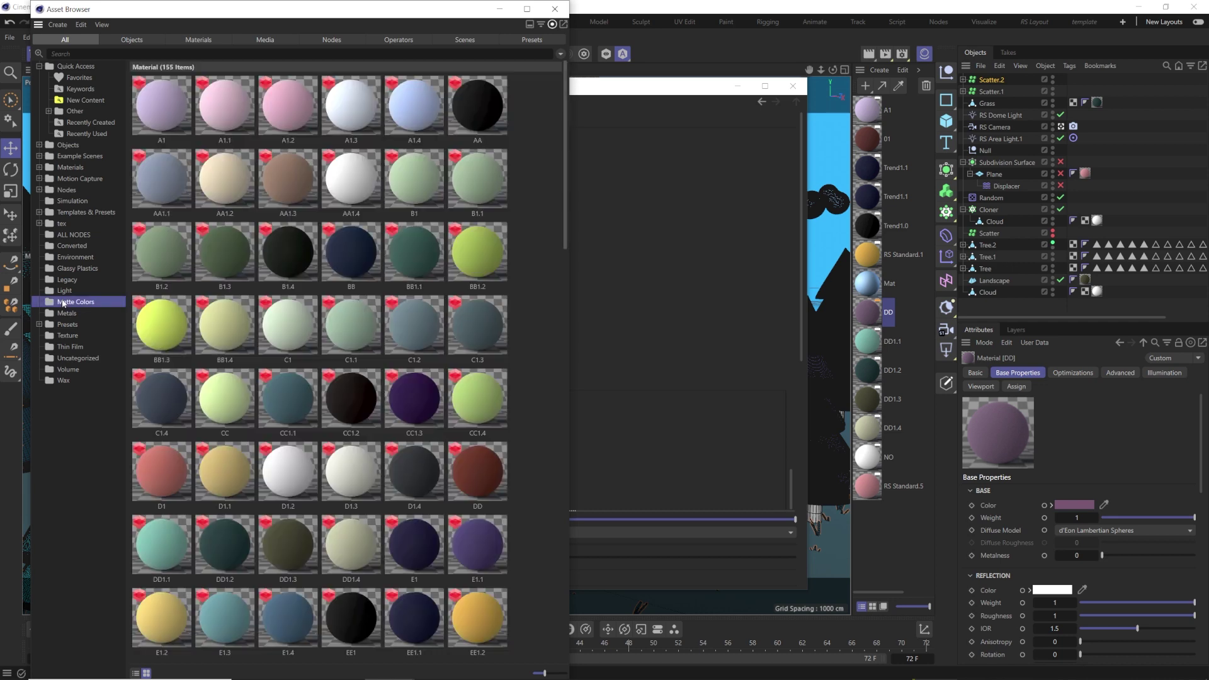
- Select materials DD through DD1.4 and drag them into Matte Colors, then cancel the Save Asset dialog
{"action": "left_click", "coordinate": [874, 313]}
{"action": "left_click", "coordinate": [876, 428], "text": "shift"}
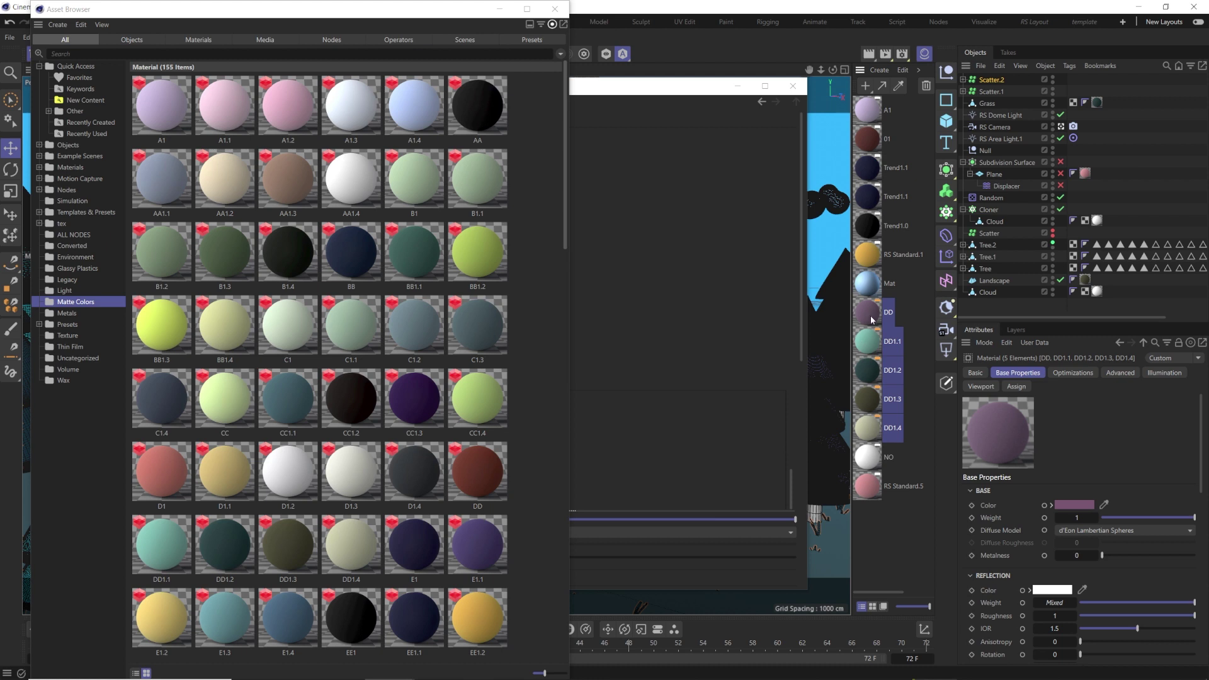
{"action": "left_click_drag", "start_coordinate": [536, 432], "coordinate": [535, 434]}
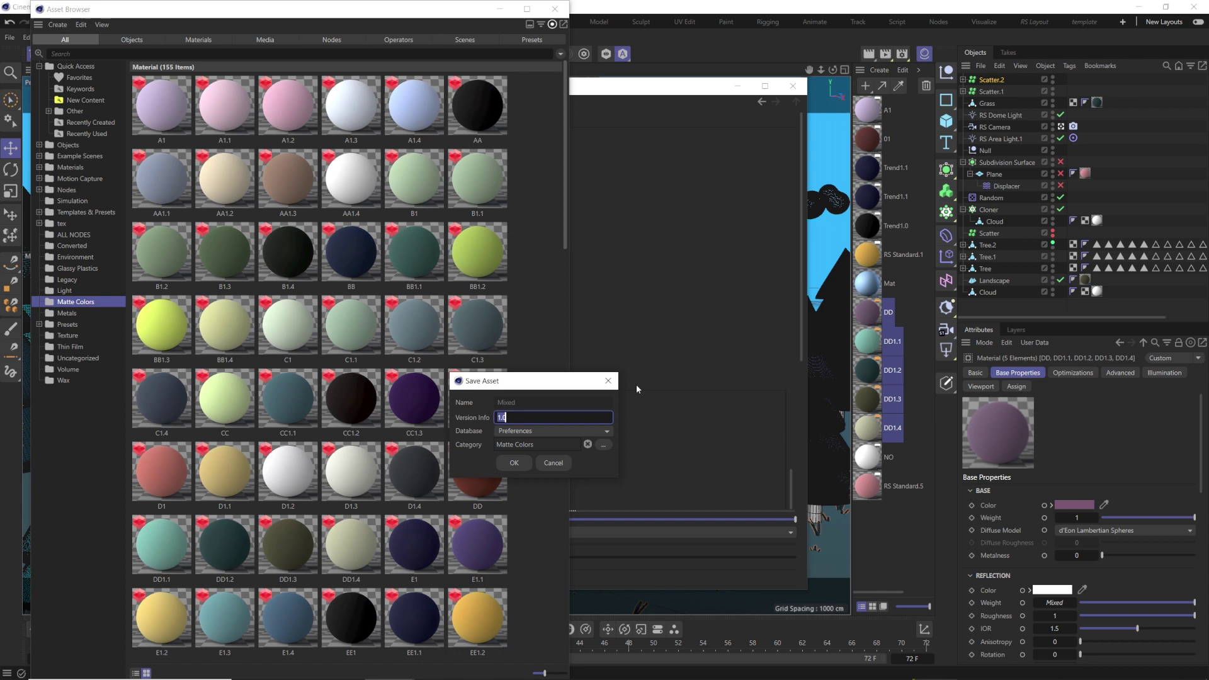
{"action": "left_click", "coordinate": [608, 381]}
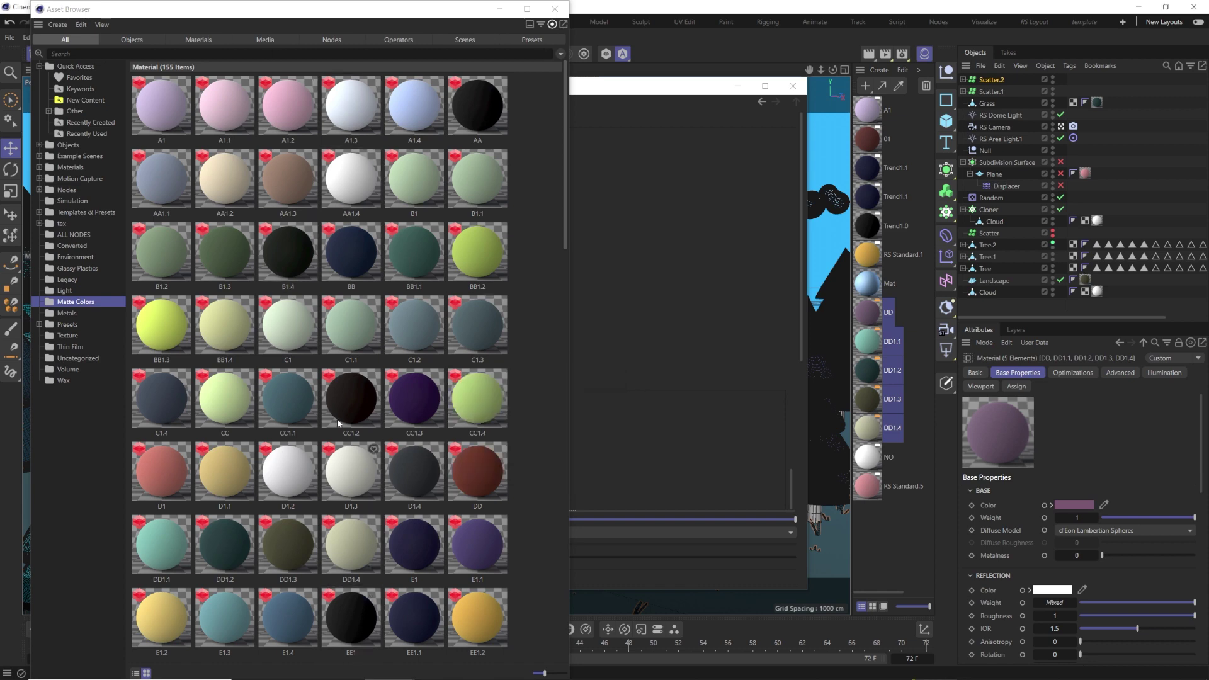
{"action": "scroll", "coordinate": [325, 287], "scroll_direction": "down", "scroll_amount": 1}
- Browse the 155 Matte Colors materials, then close the Asset Browser and Material Editor
{"action": "scroll", "coordinate": [325, 288], "scroll_direction": "down", "scroll_amount": 10}
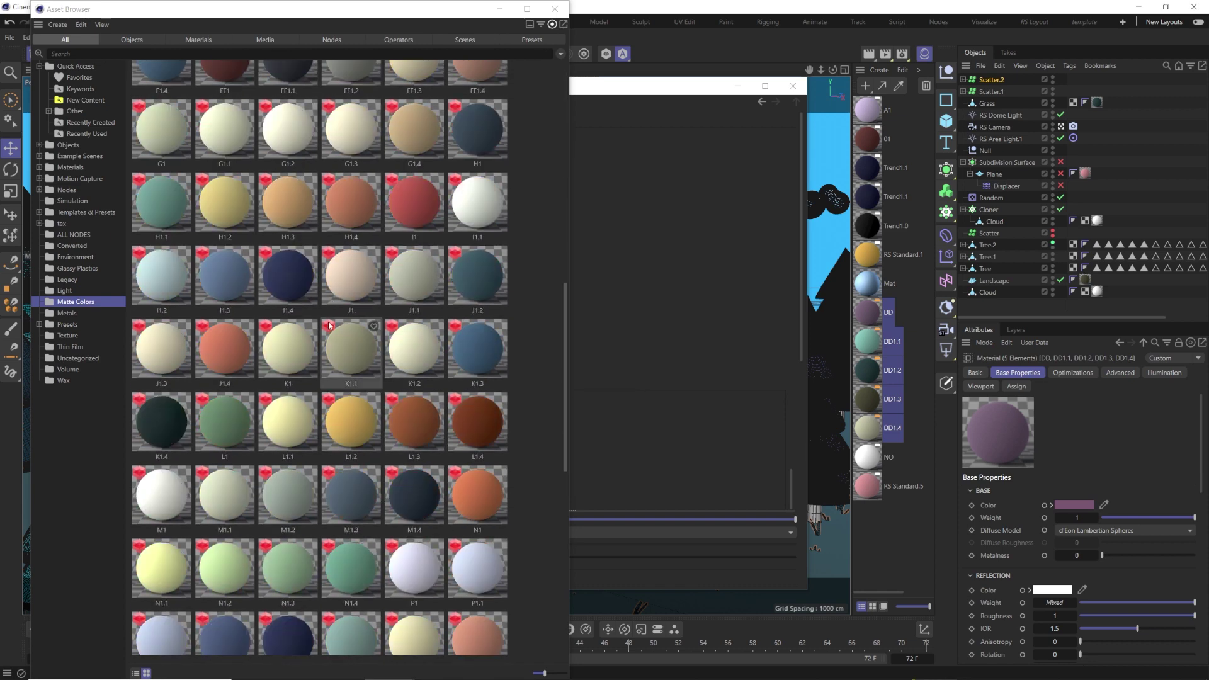
{"action": "scroll", "coordinate": [335, 370], "scroll_direction": "up", "scroll_amount": 7}
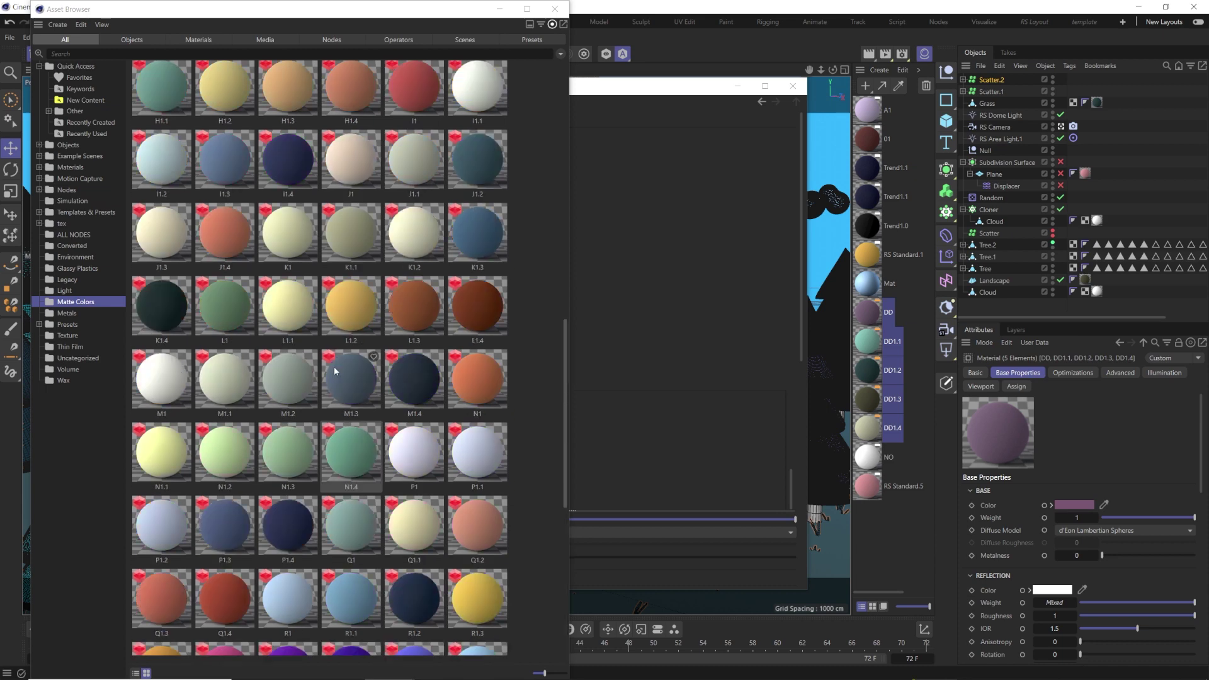
{"action": "scroll", "coordinate": [334, 366], "scroll_direction": "up", "scroll_amount": 4}
{"action": "scroll", "coordinate": [374, 307], "scroll_direction": "down", "scroll_amount": 5}
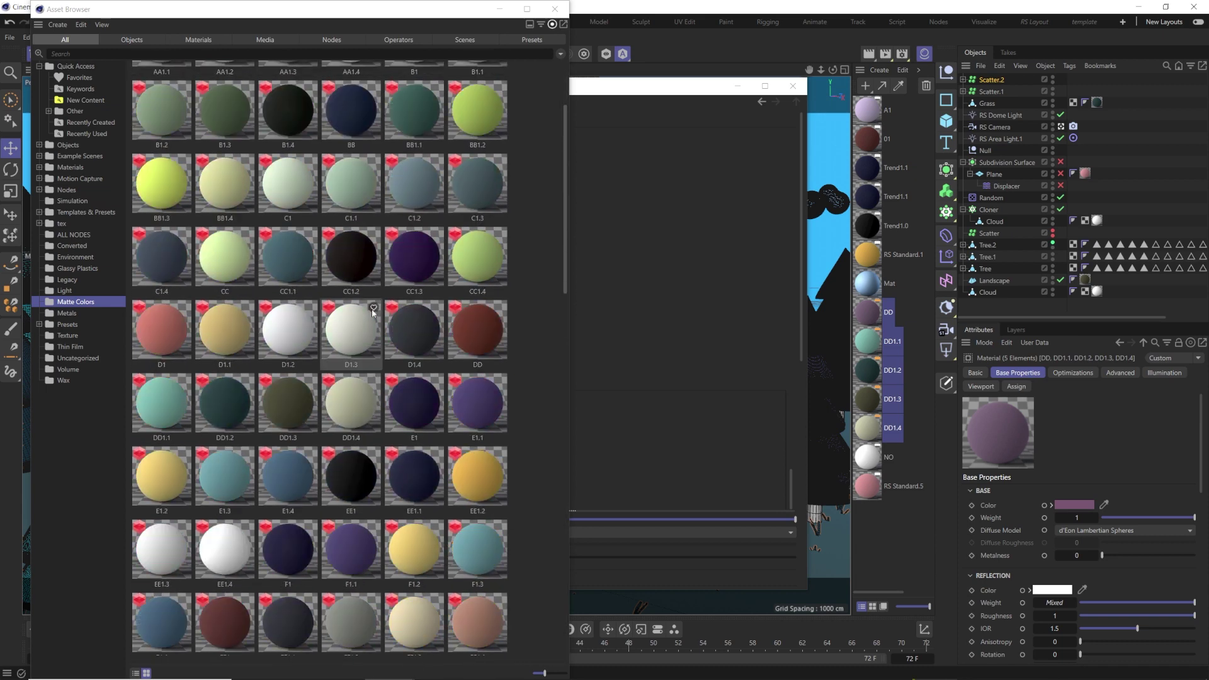
{"action": "scroll", "coordinate": [373, 308], "scroll_direction": "down", "scroll_amount": 10}
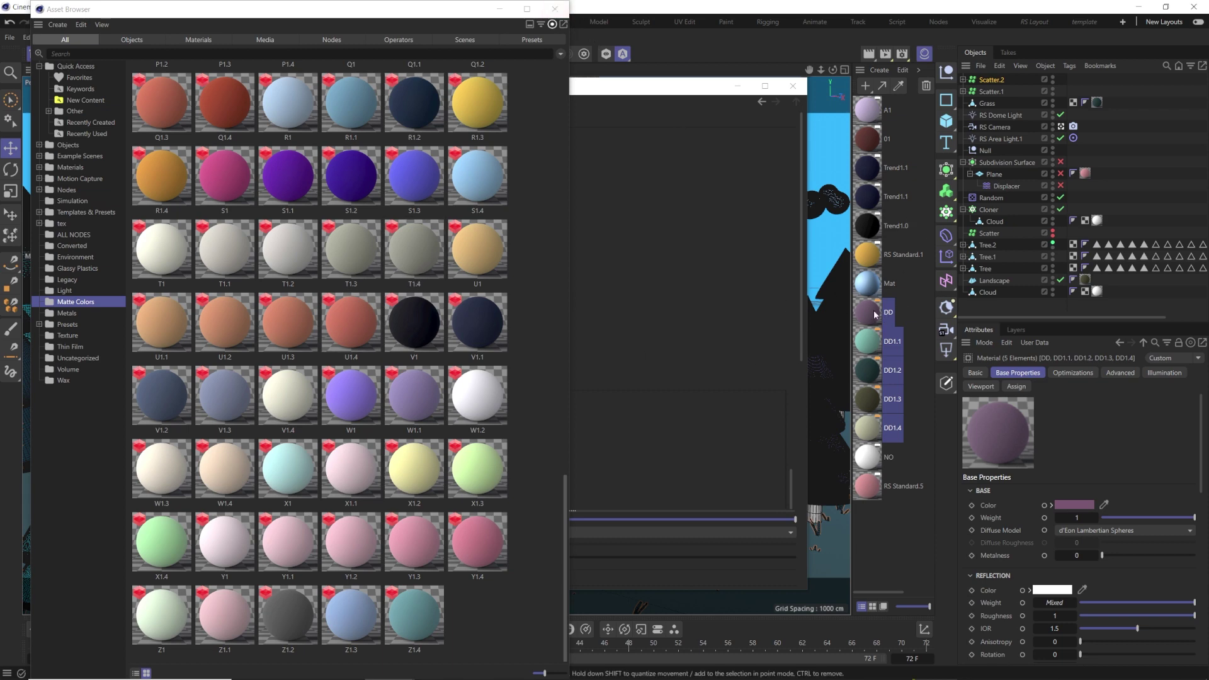
{"action": "left_click", "coordinate": [554, 8]}
{"action": "left_click", "coordinate": [793, 86]}
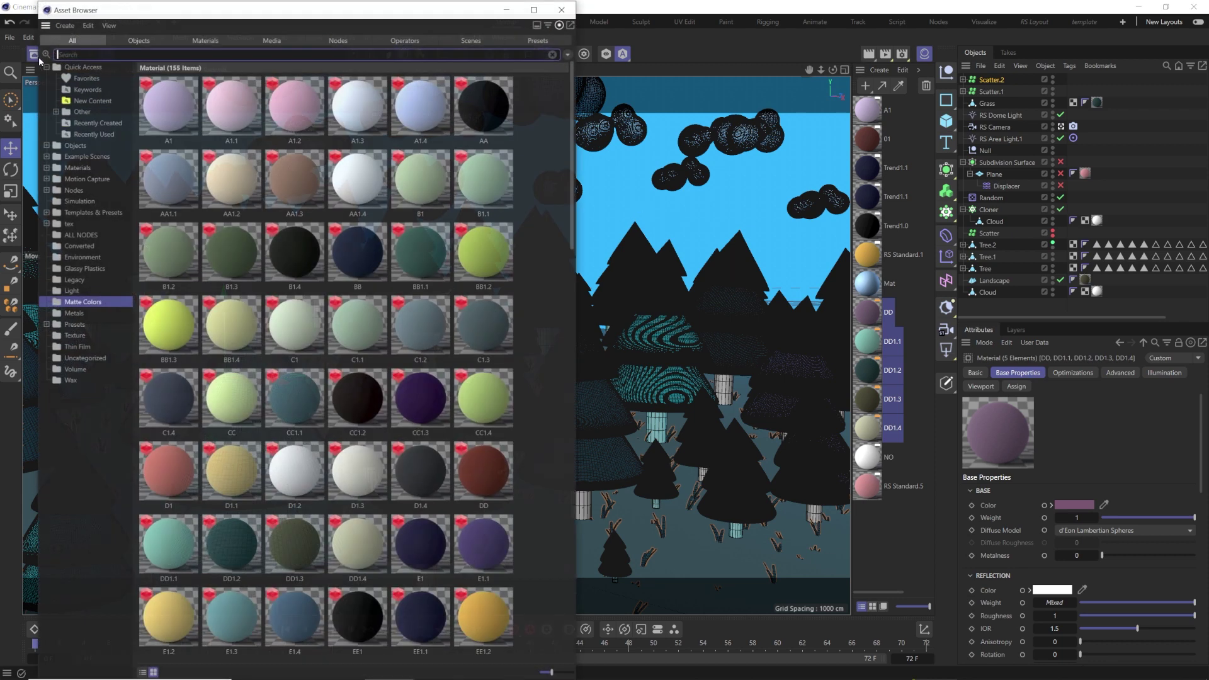
- Reopen the Asset Browser, cancel the Import Assets zip dialog, and view the Uncategorized category
{"action": "left_click", "coordinate": [38, 55]}
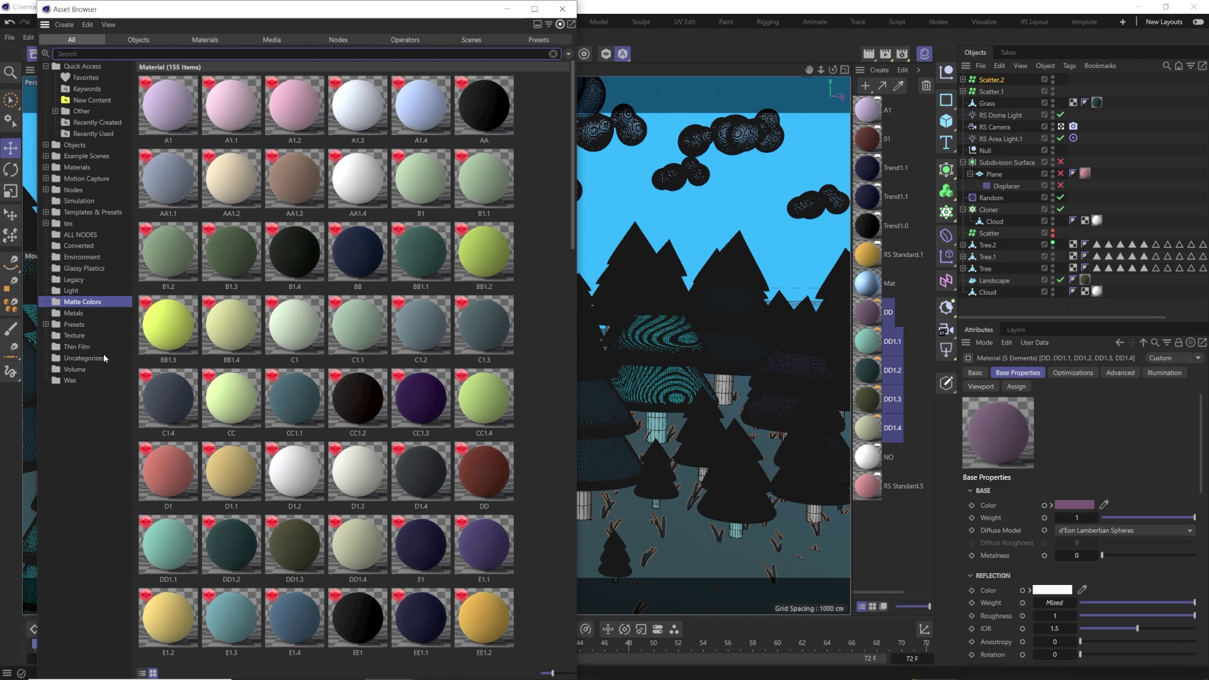
{"action": "left_click", "coordinate": [69, 27]}
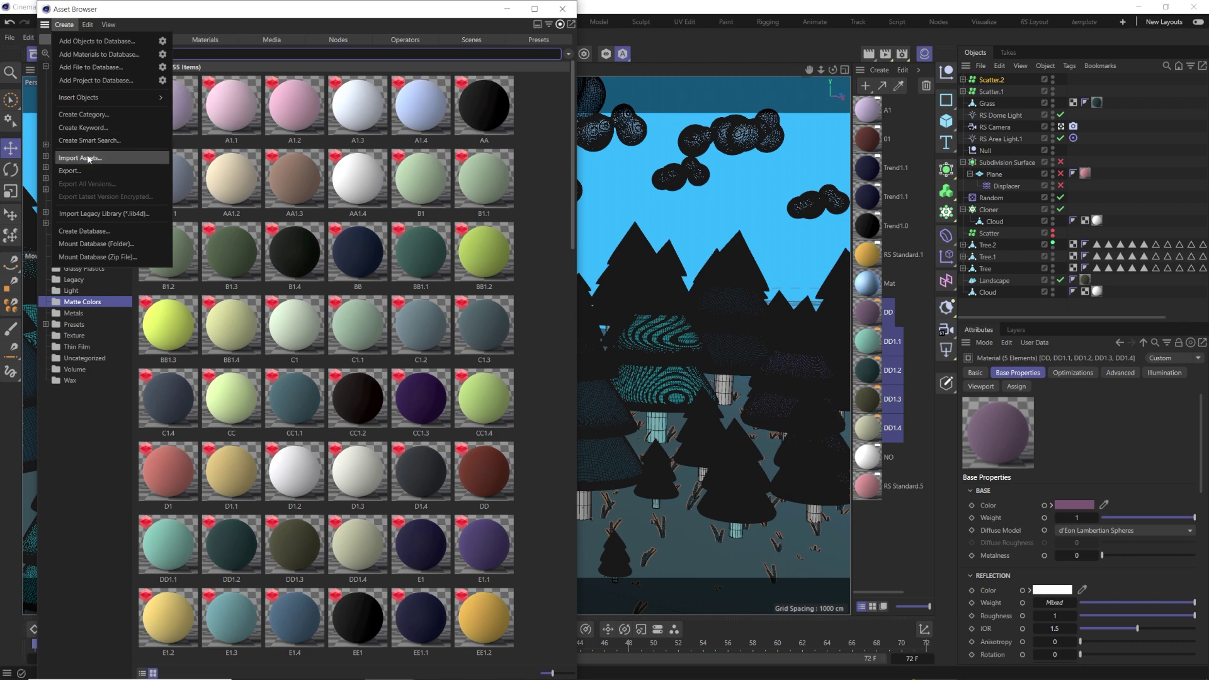
{"action": "left_click", "coordinate": [88, 158]}
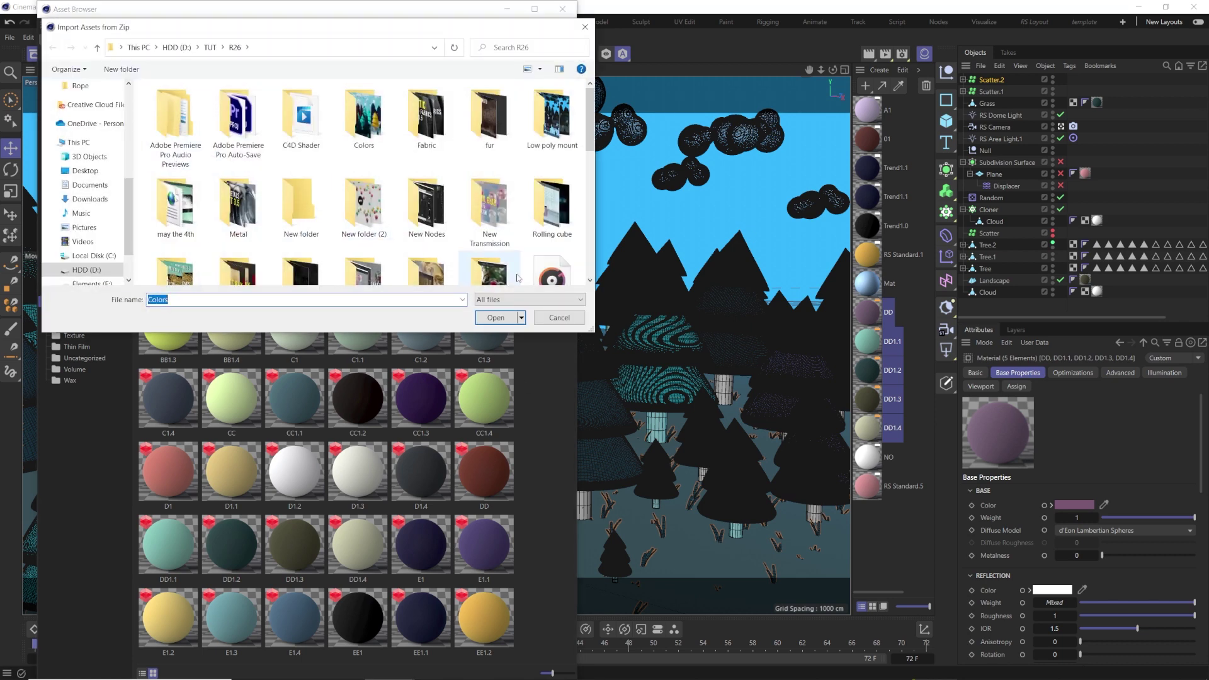
{"action": "left_click", "coordinate": [559, 318]}
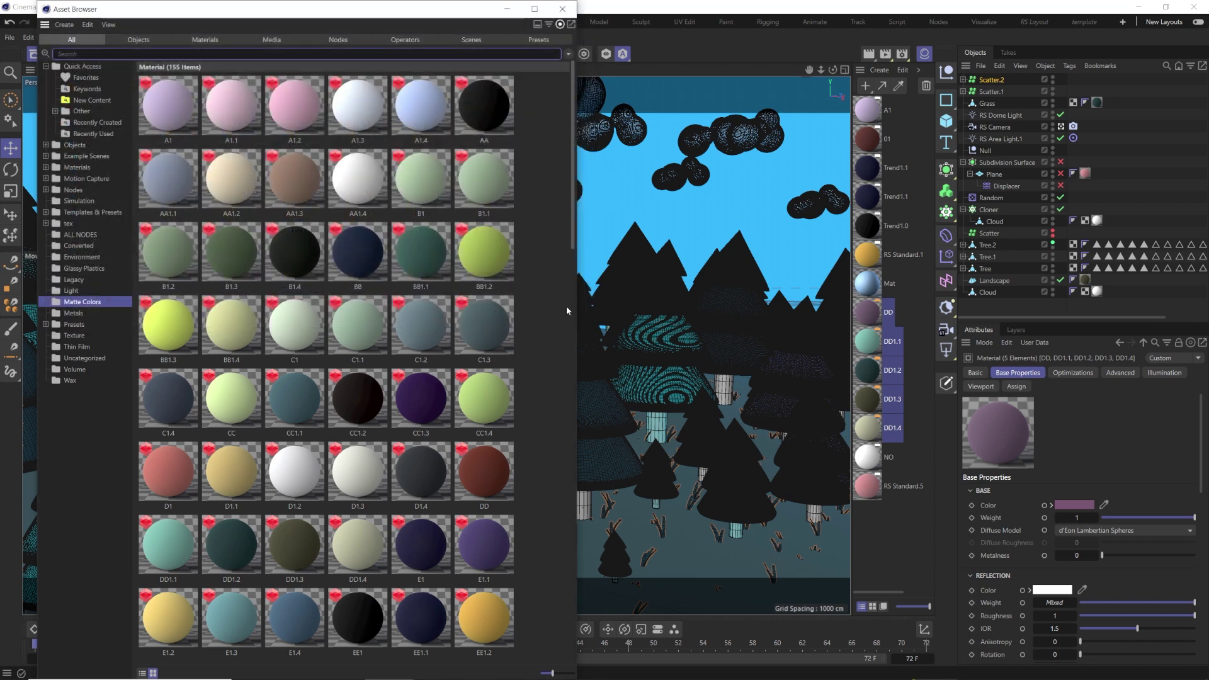
{"action": "left_click", "coordinate": [74, 357]}
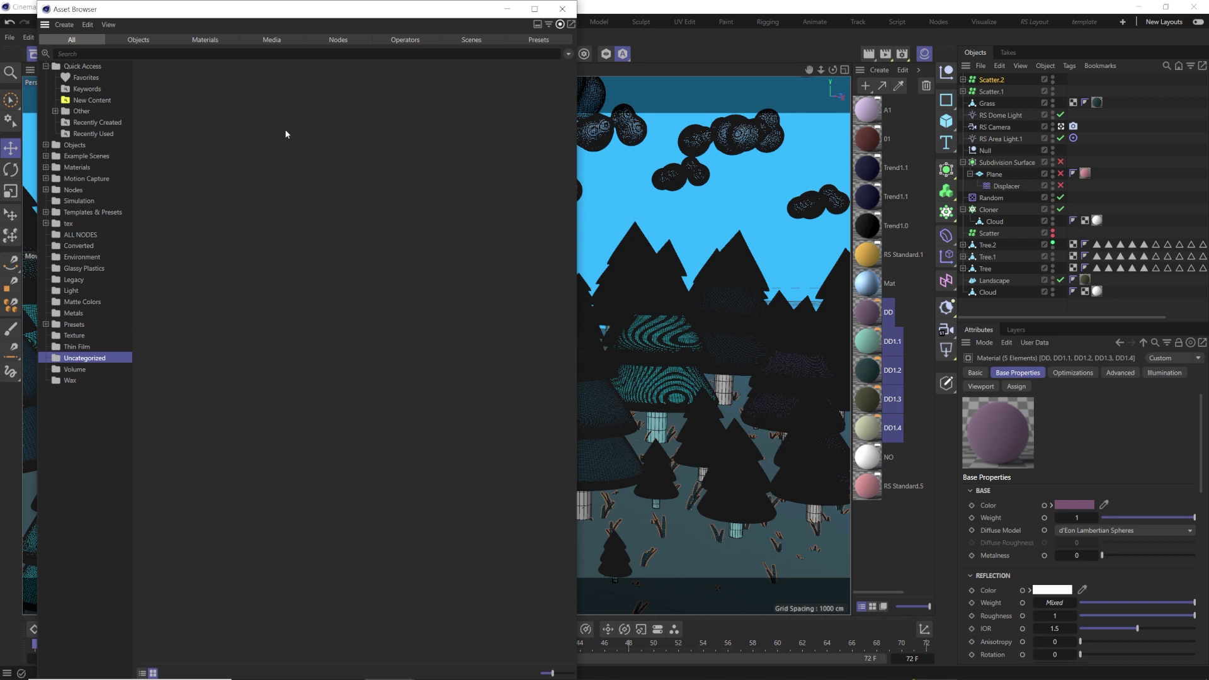
- Switch the category tree from Uncategorized back to Matte Colors, showing its 155 materials
{"action": "right_click", "coordinate": [73, 441]}
{"action": "left_click", "coordinate": [62, 398]}
{"action": "right_click", "coordinate": [62, 398]}
{"action": "left_click", "coordinate": [50, 439]}
{"action": "left_click", "coordinate": [44, 335]}
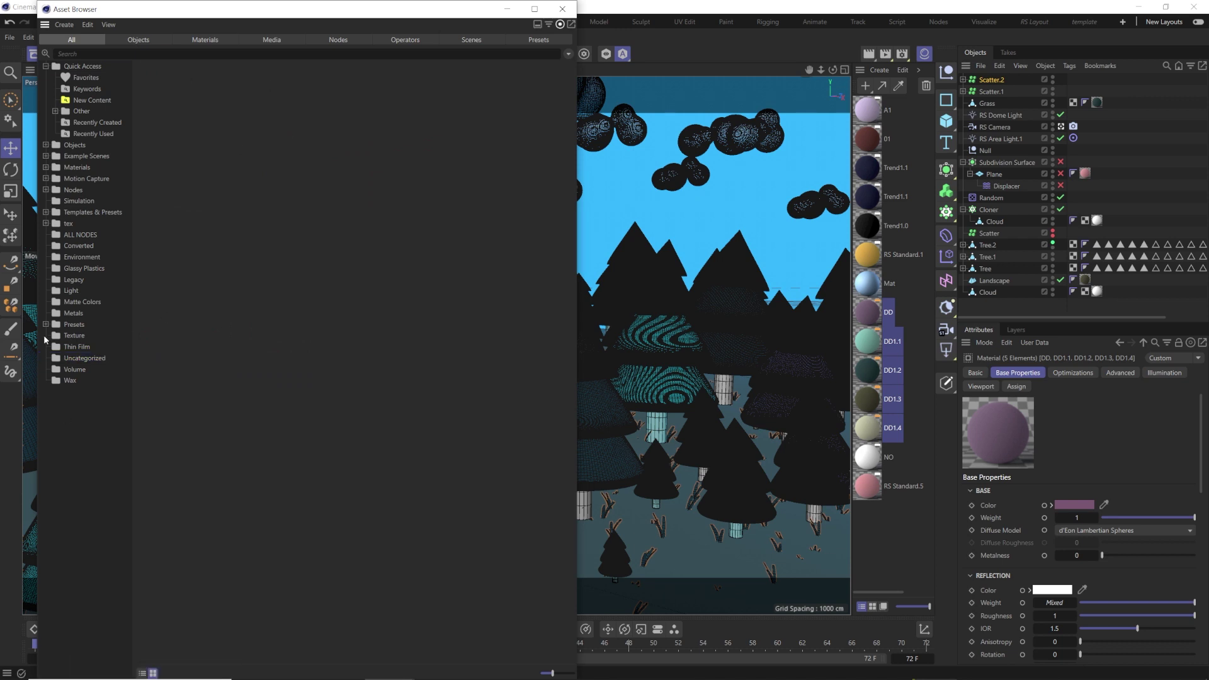
{"action": "right_click", "coordinate": [68, 411]}
{"action": "left_click", "coordinate": [69, 395]}
{"action": "left_click", "coordinate": [84, 357]}
{"action": "left_click", "coordinate": [52, 423]}
{"action": "left_click", "coordinate": [65, 303]}
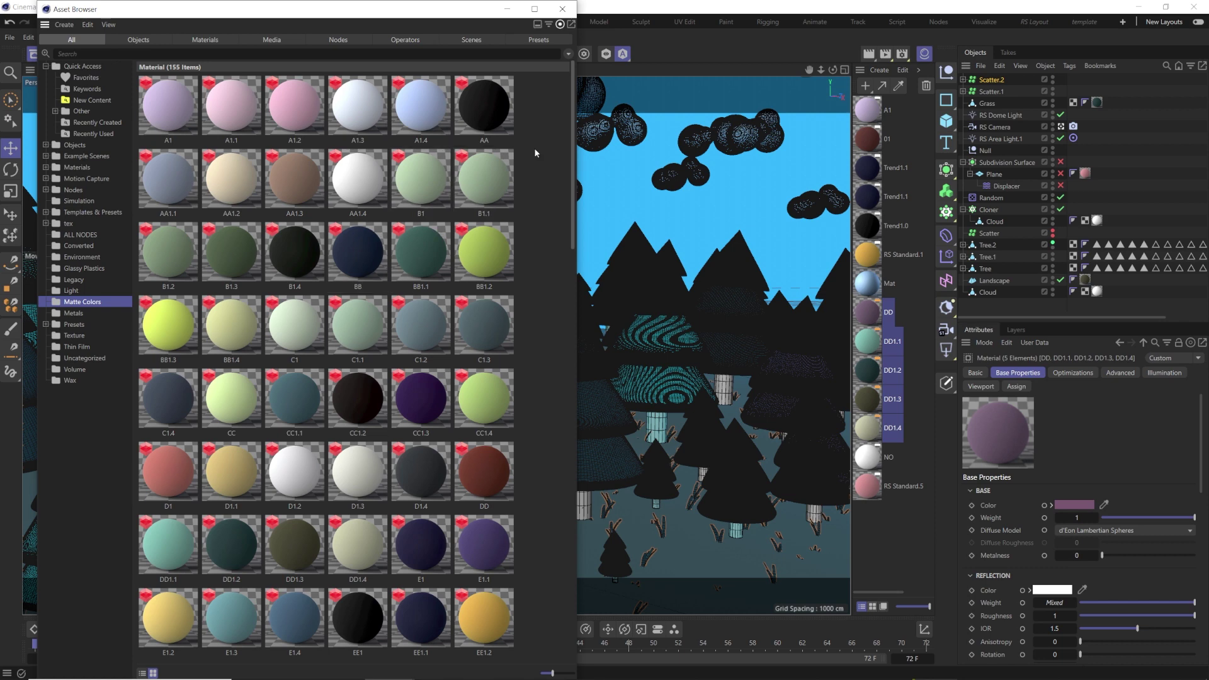
{"action": "scroll", "coordinate": [381, 286], "scroll_direction": "down", "scroll_amount": 15}
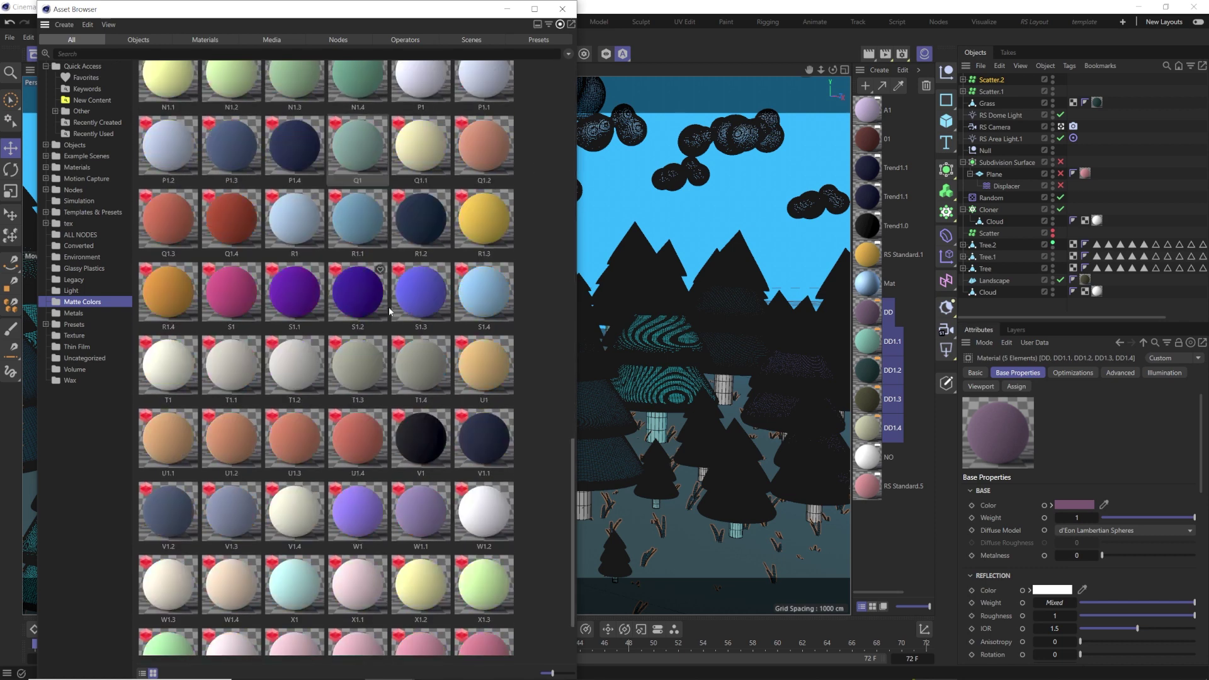
{"action": "left_click", "coordinate": [233, 286]}
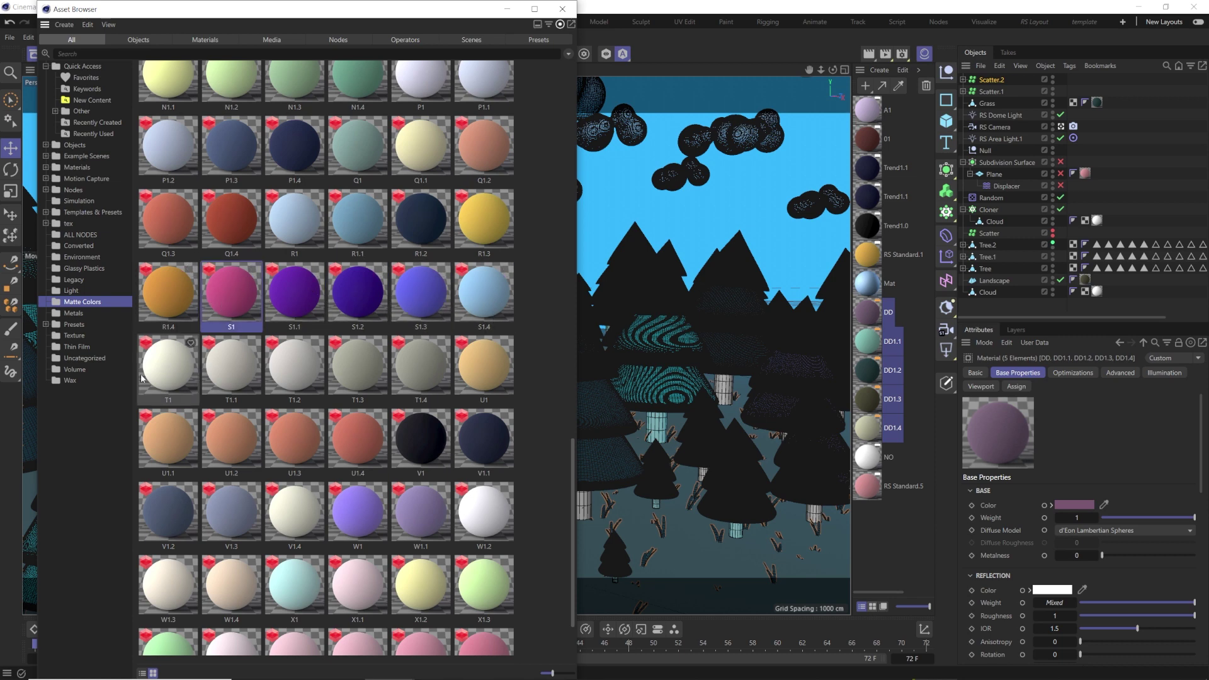
{"action": "scroll", "coordinate": [401, 351], "scroll_direction": "up", "scroll_amount": 5}
{"action": "scroll", "coordinate": [399, 347], "scroll_direction": "up", "scroll_amount": 10}
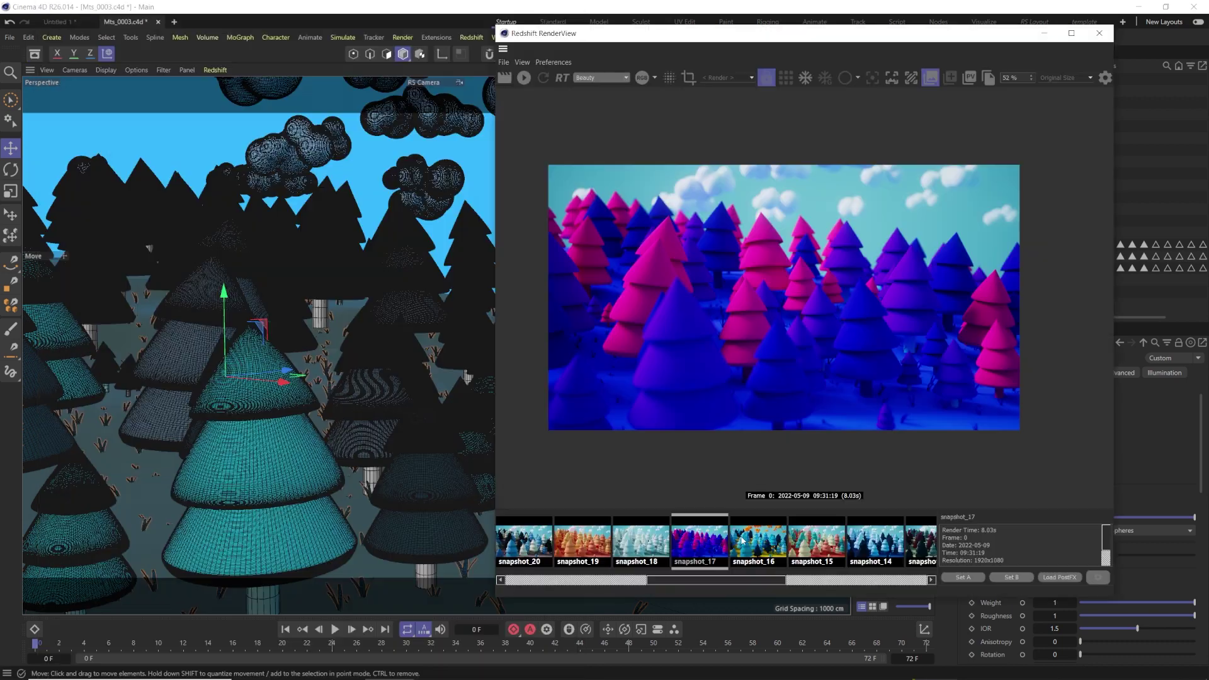
- Compare the snapshot_16 render with the red-and-cream snapshot_15 forest render
{"action": "left_click", "coordinate": [742, 540]}
{"action": "left_click", "coordinate": [800, 542]}
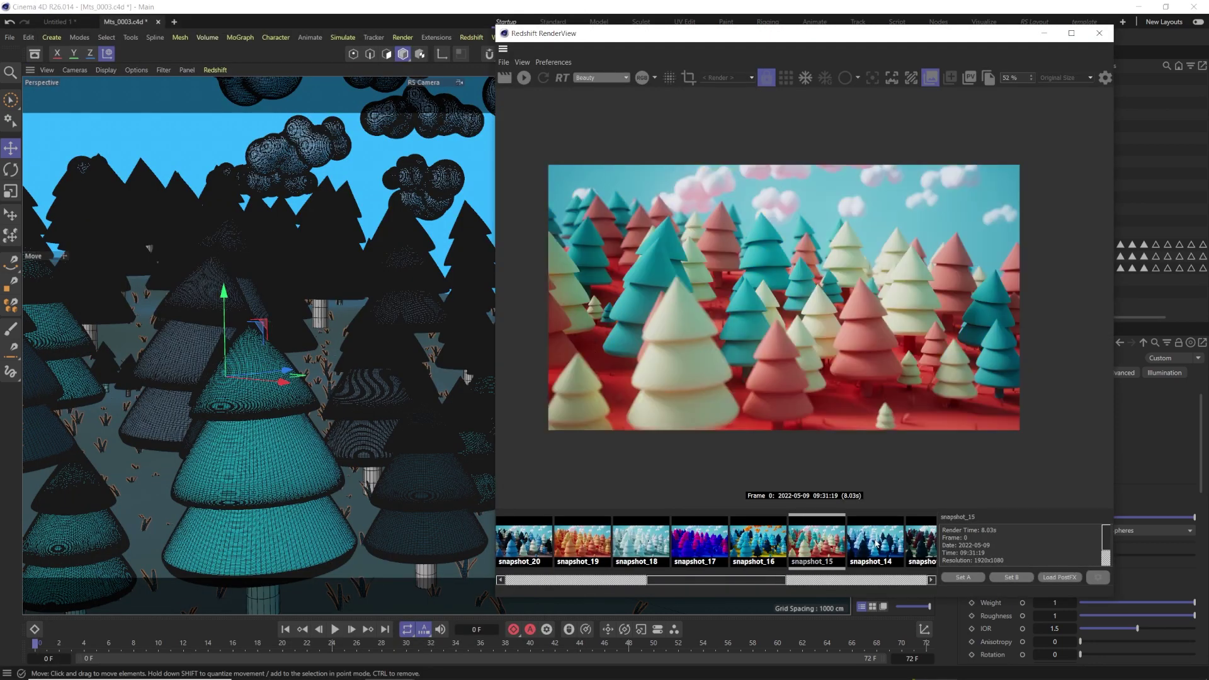